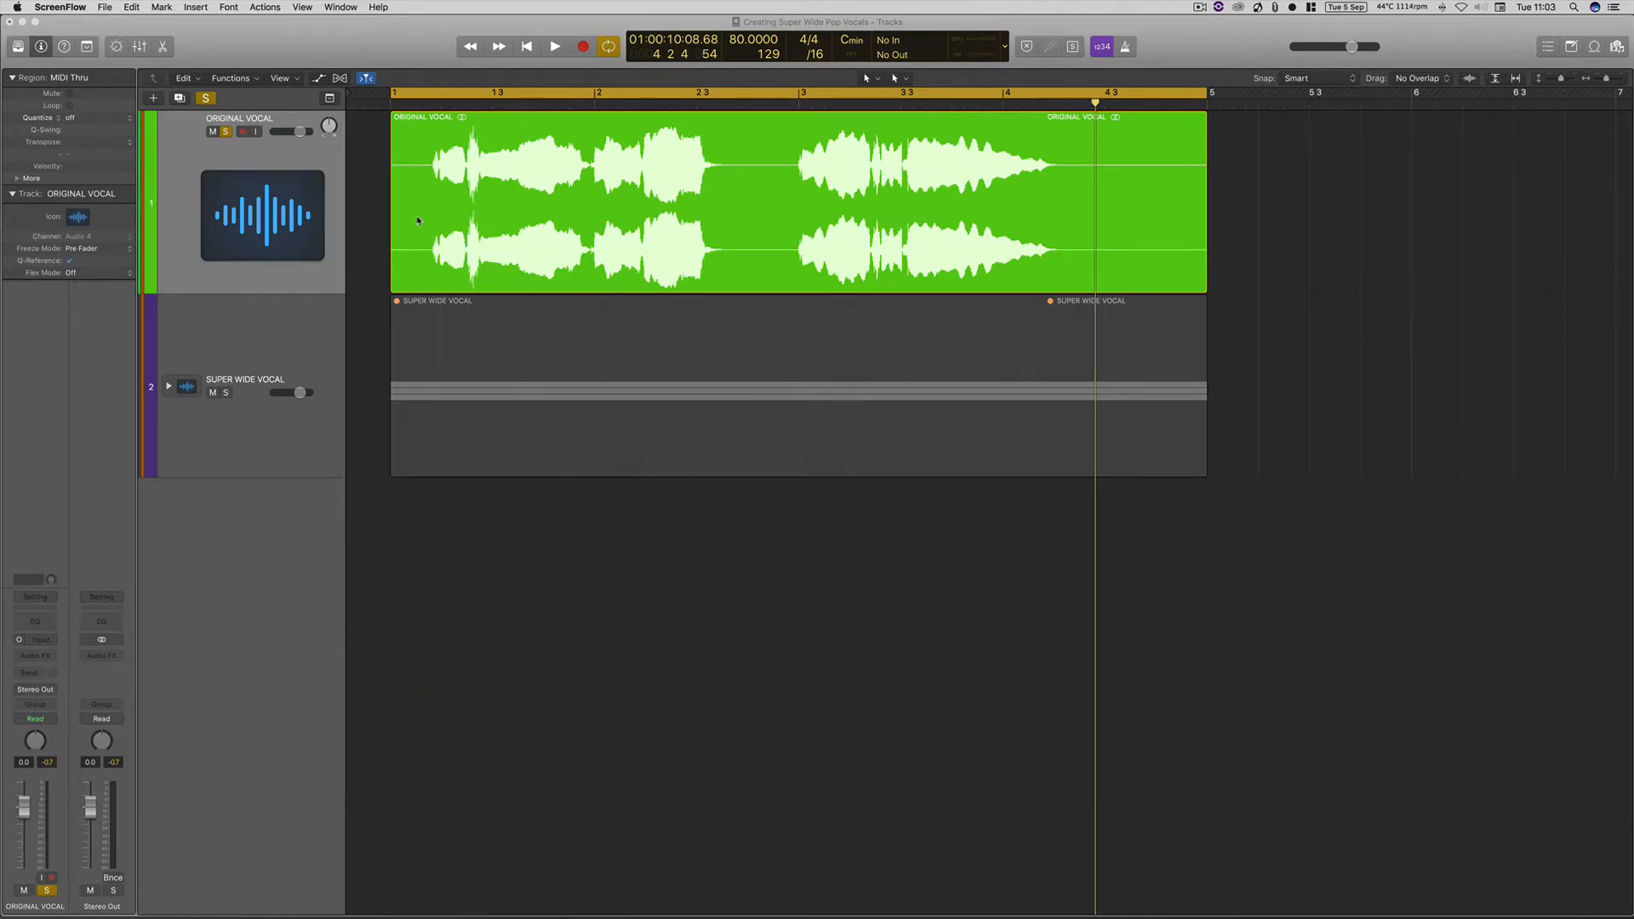
# Step: Play the soloed ORIGINAL VOCAL track from the start of the project, and stop playback at the end of the phrase
pyautogui.click(367, 232)
pyautogui.press('Return')
pyautogui.press('space')
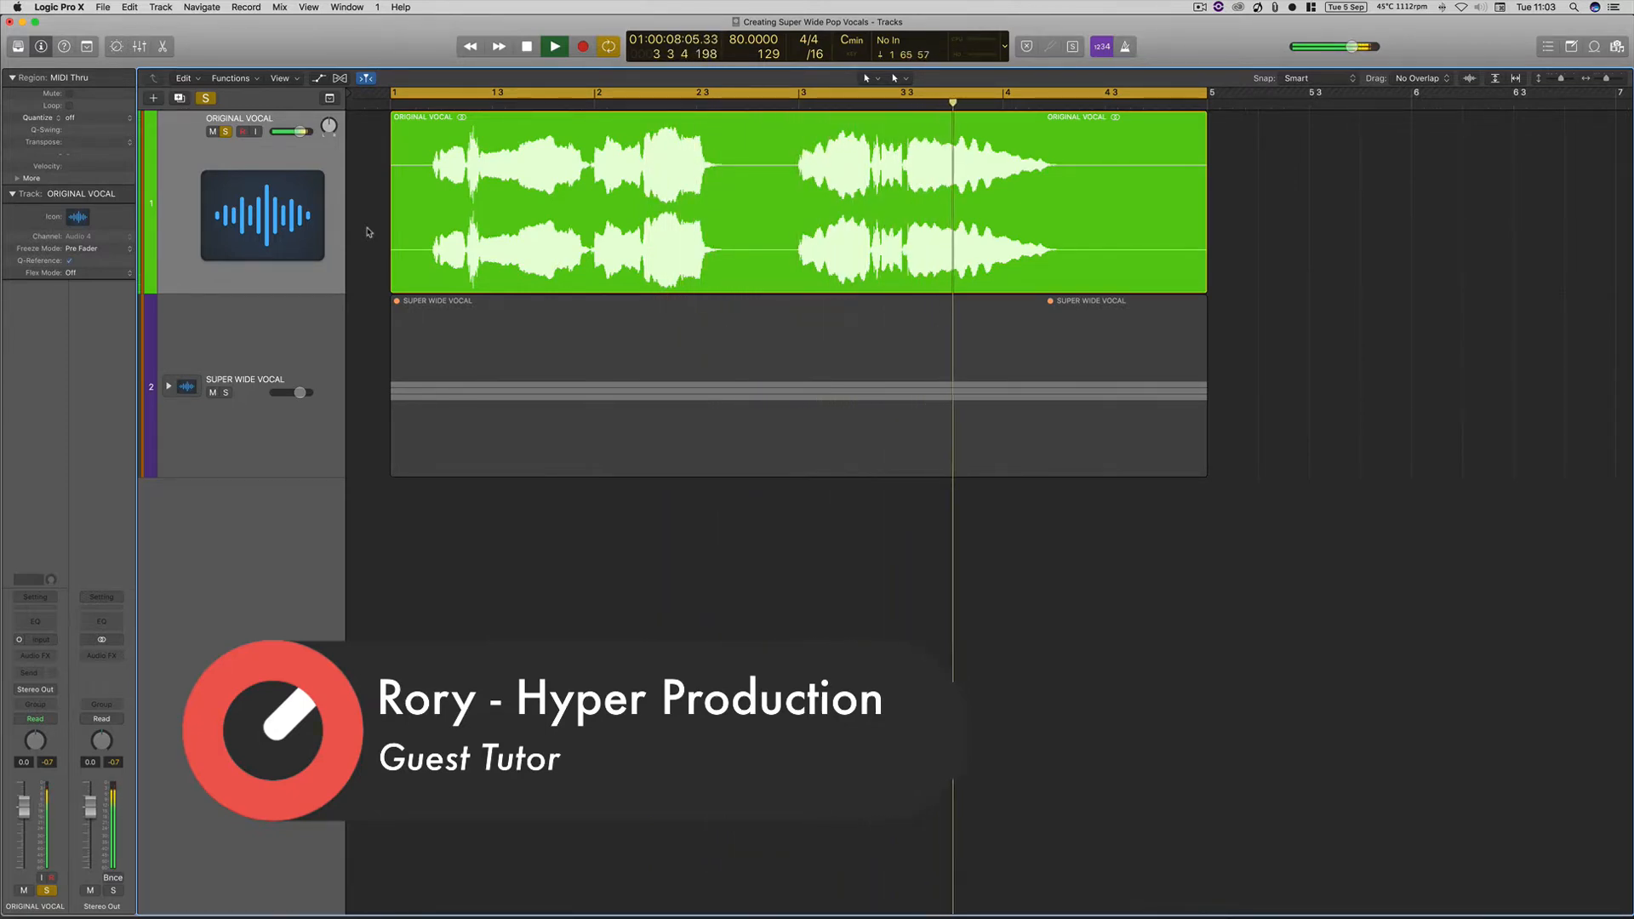
pyautogui.press('space')
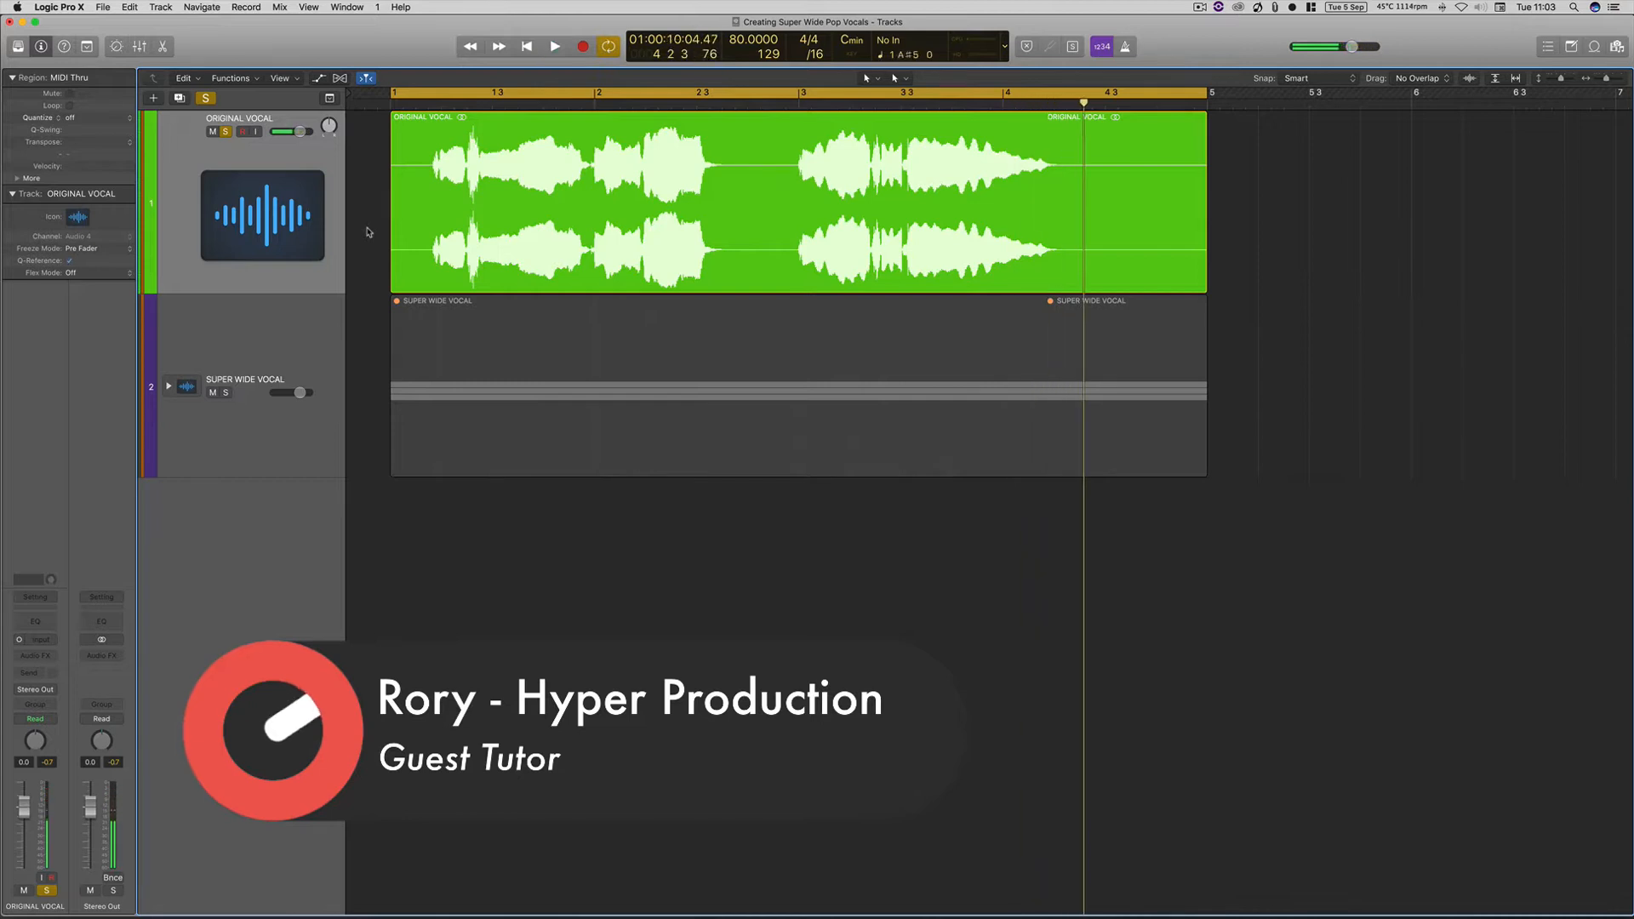
# Step: Solo the SUPER WIDE VOCAL stack in place of the ORIGINAL VOCAL track and play it back
pyautogui.click(226, 392)
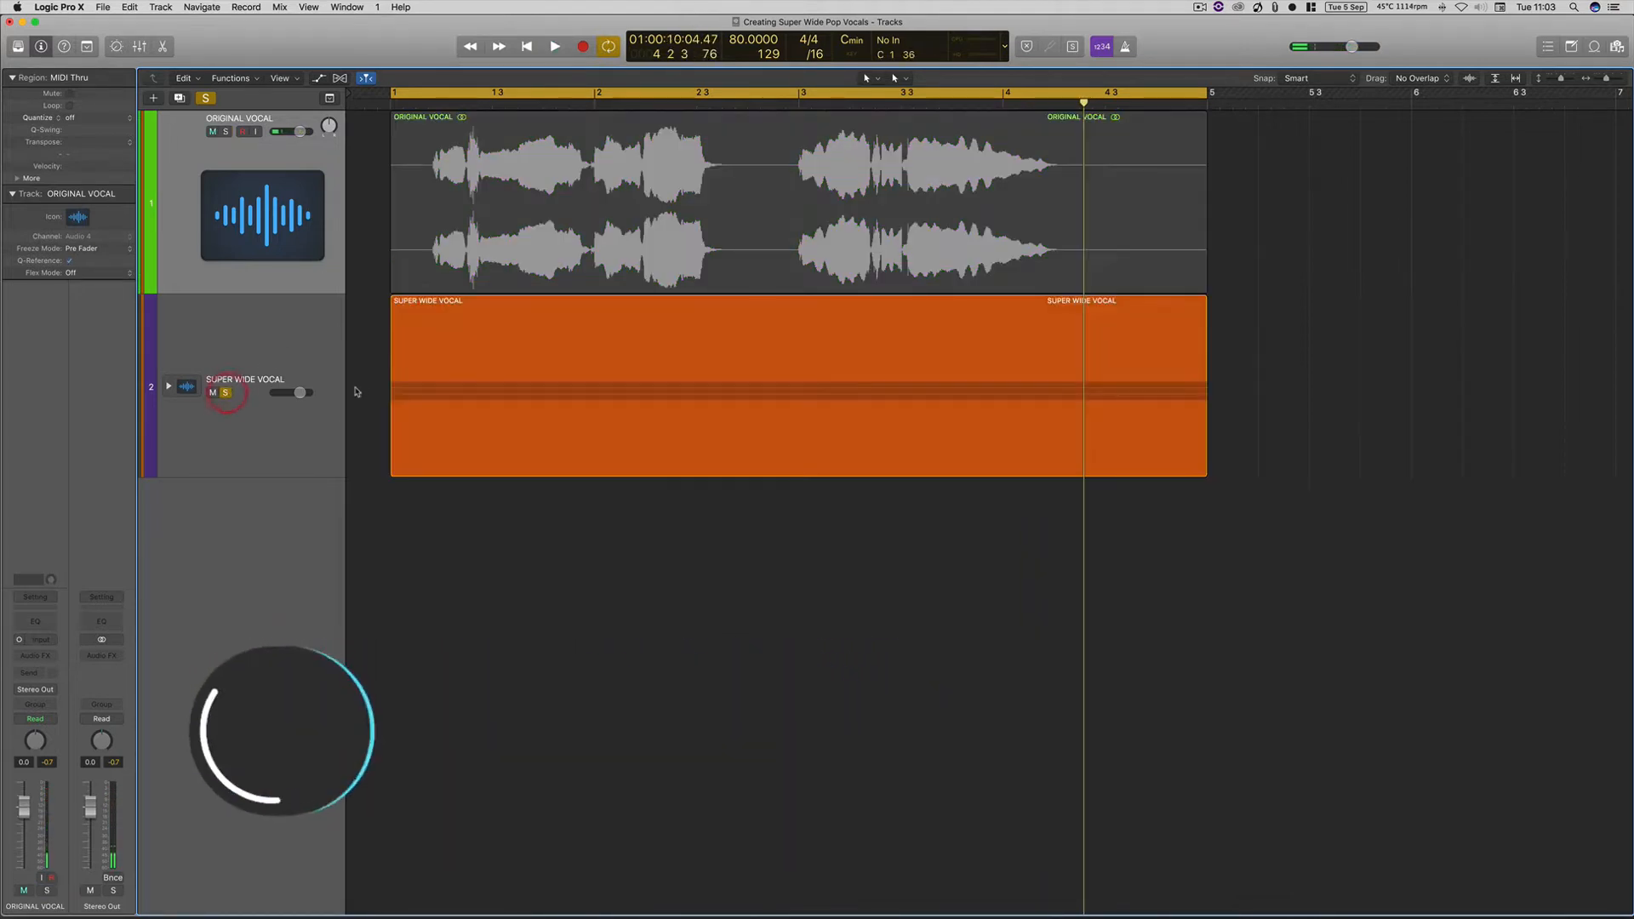
pyautogui.press('space')
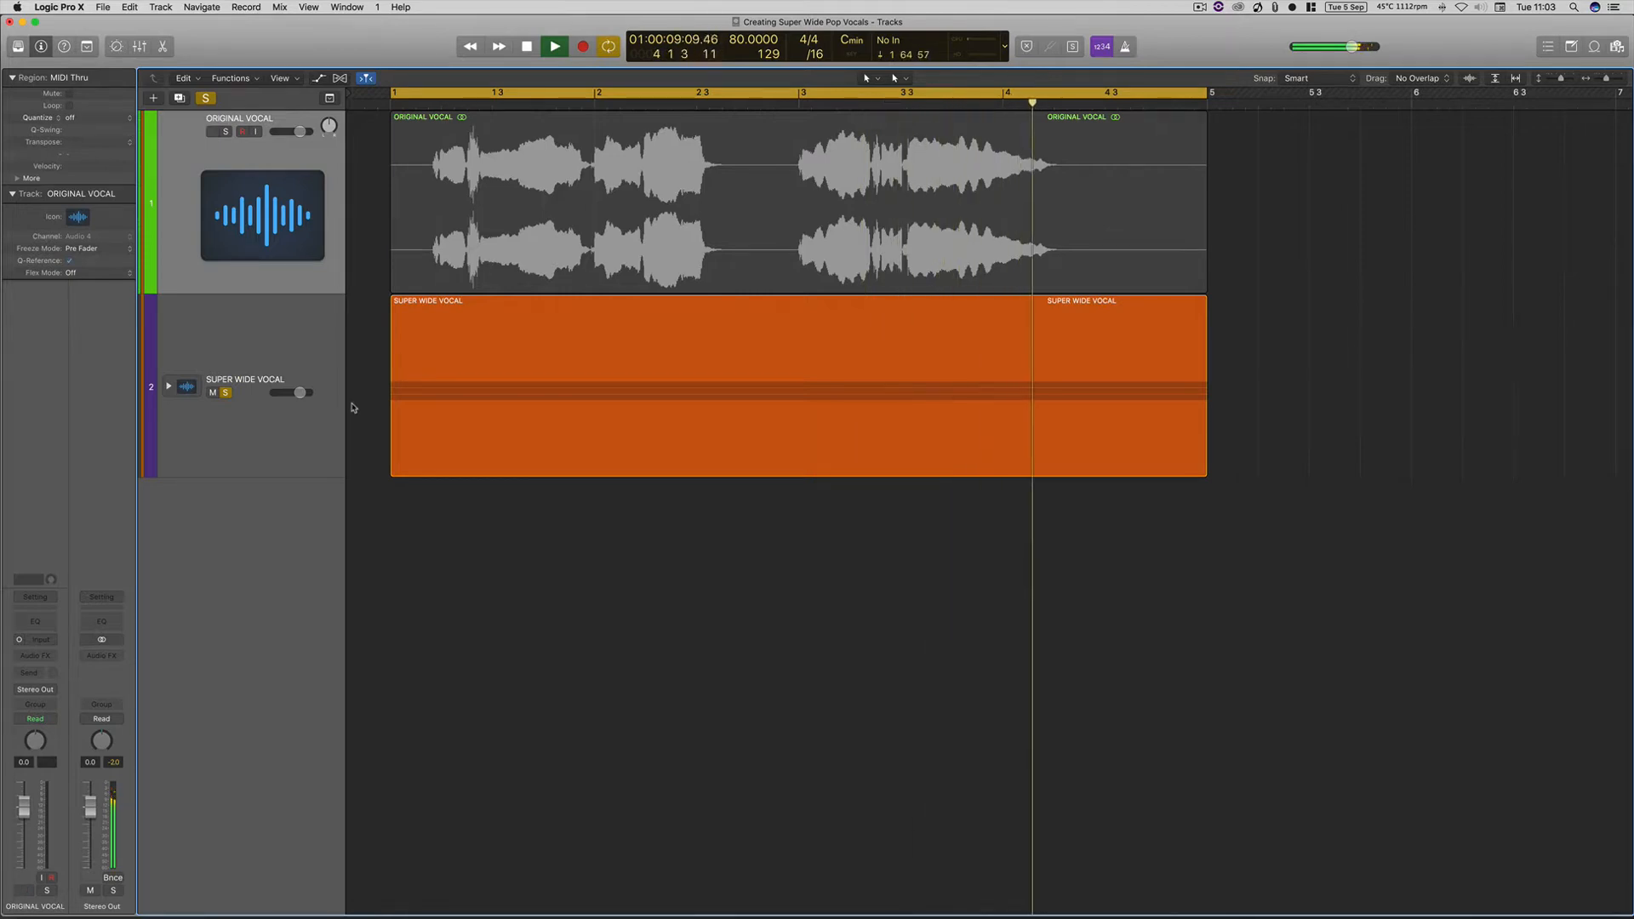
# Step: Expand the SUPER WIDE VOCAL stack and look over its mono, left, right and SW VOCALS tracks
pyautogui.scroll(-2, 243, 276)
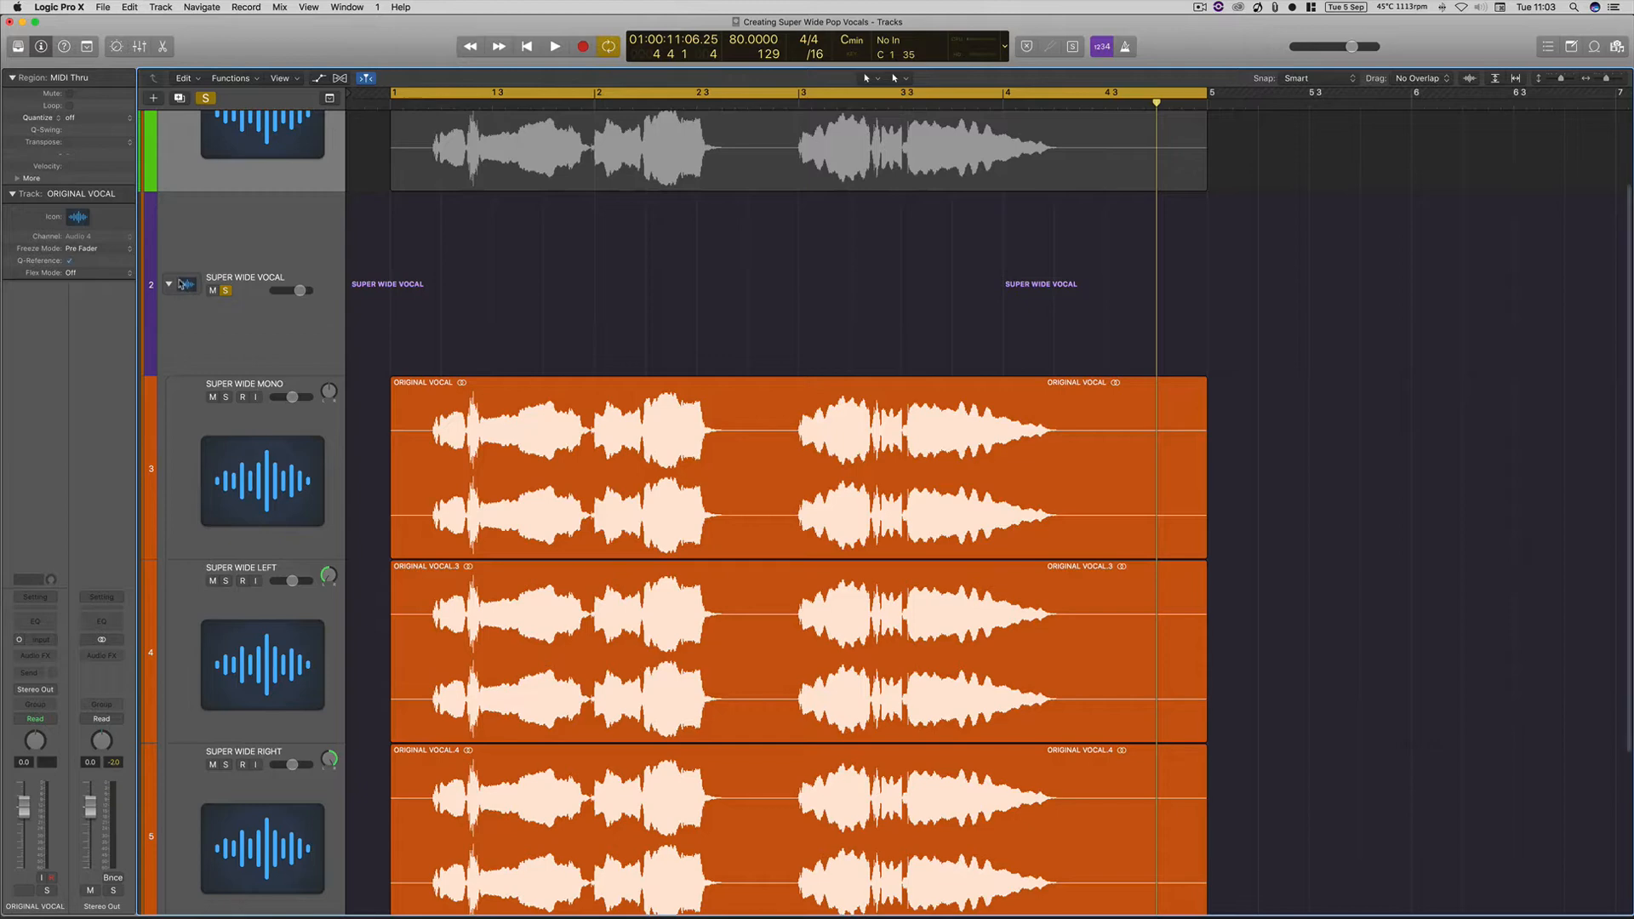
pyautogui.click(168, 283)
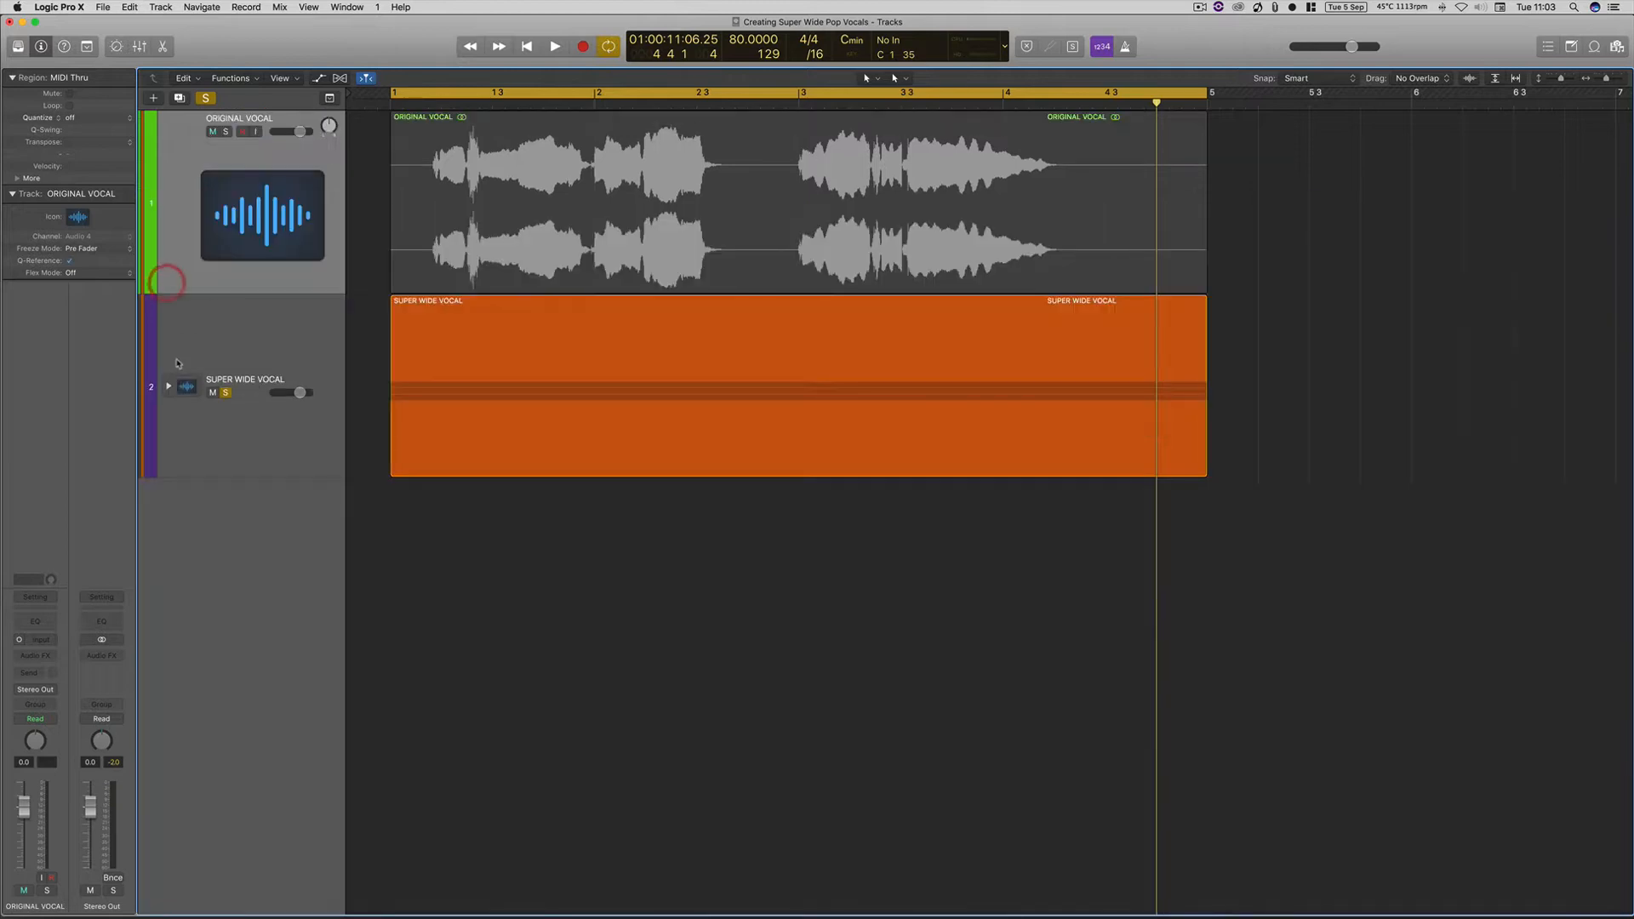
pyautogui.click(169, 385)
pyautogui.scroll(-3, 170, 392)
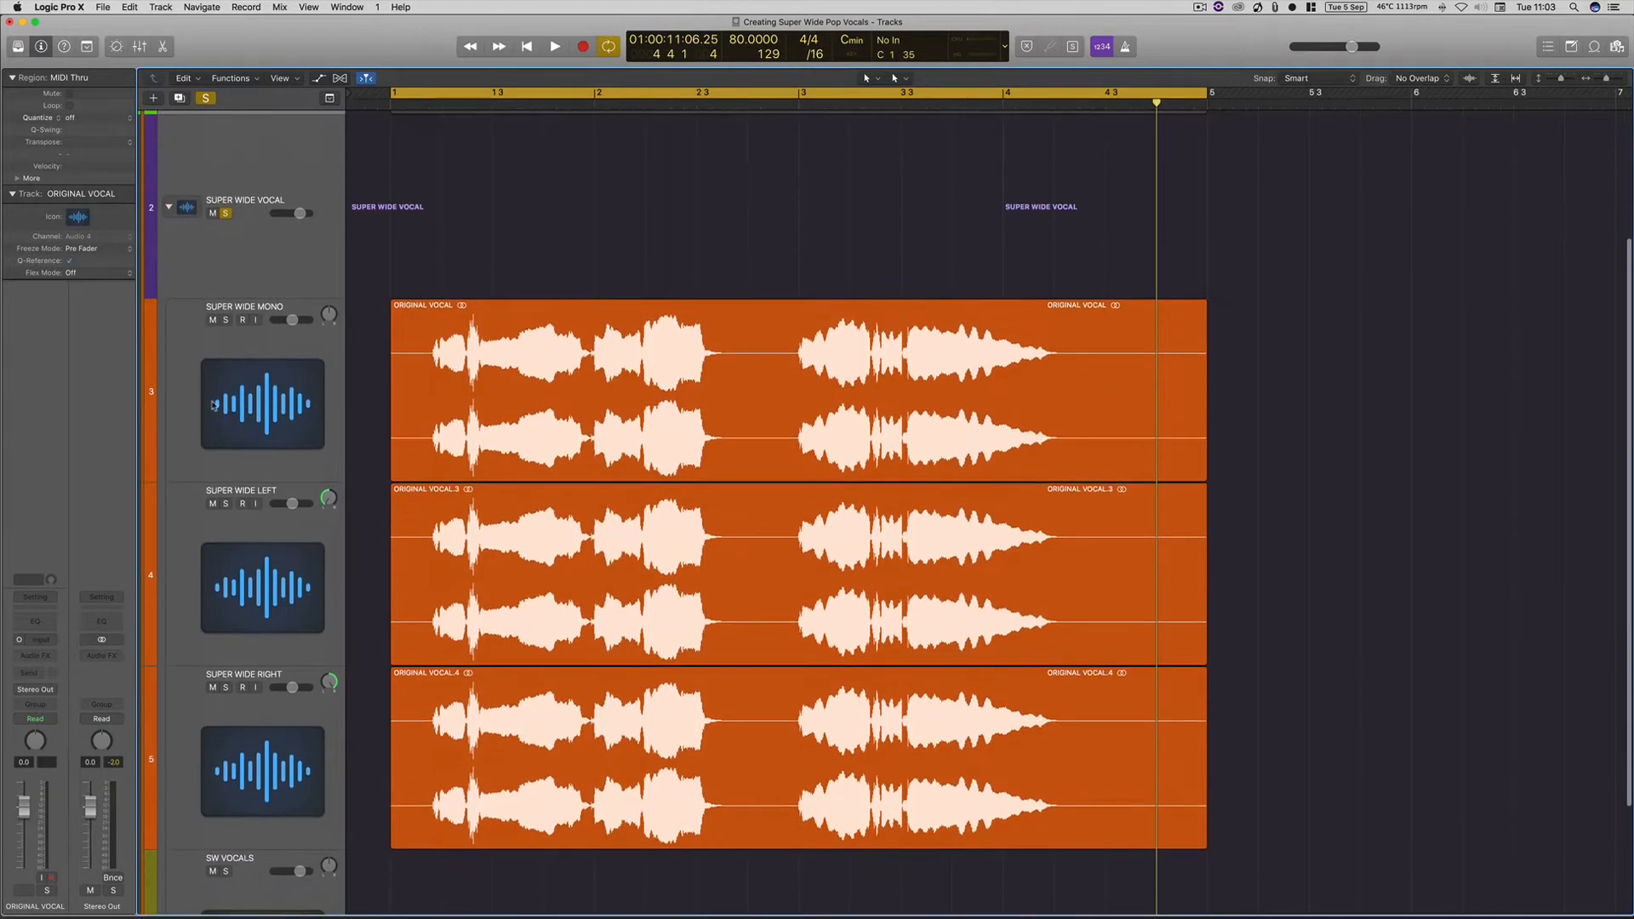
pyautogui.click(192, 389)
pyautogui.scroll(-2, 203, 788)
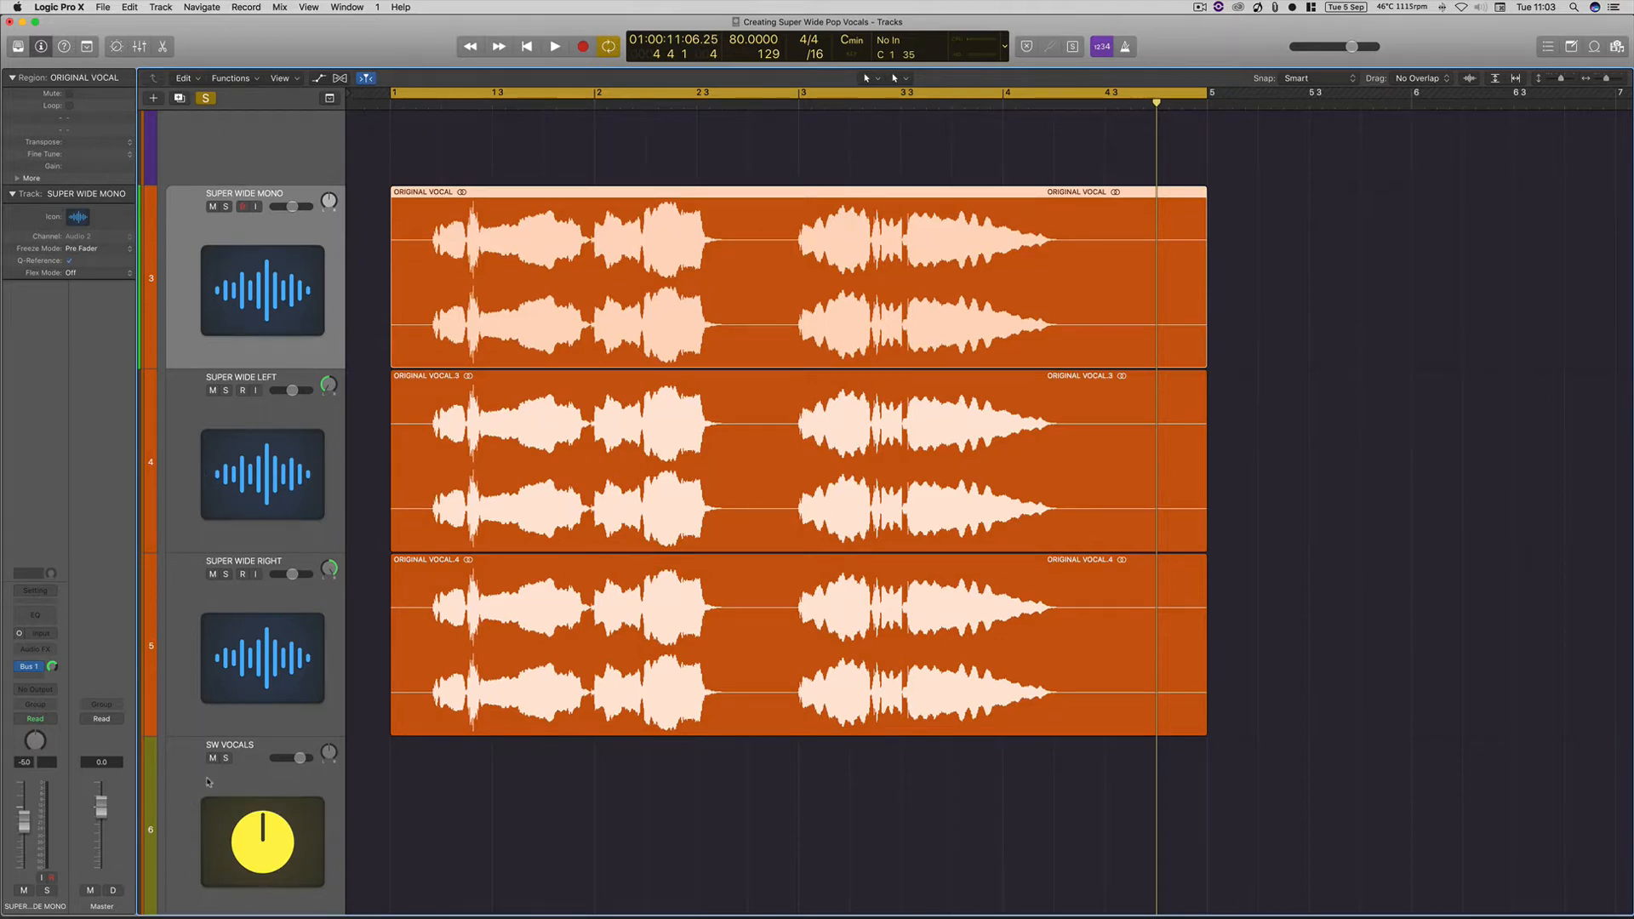
# Step: Select all the tracks inside the stack and show where the Create Track Stack command is found, without running it
pyautogui.scroll(-1, 189, 823)
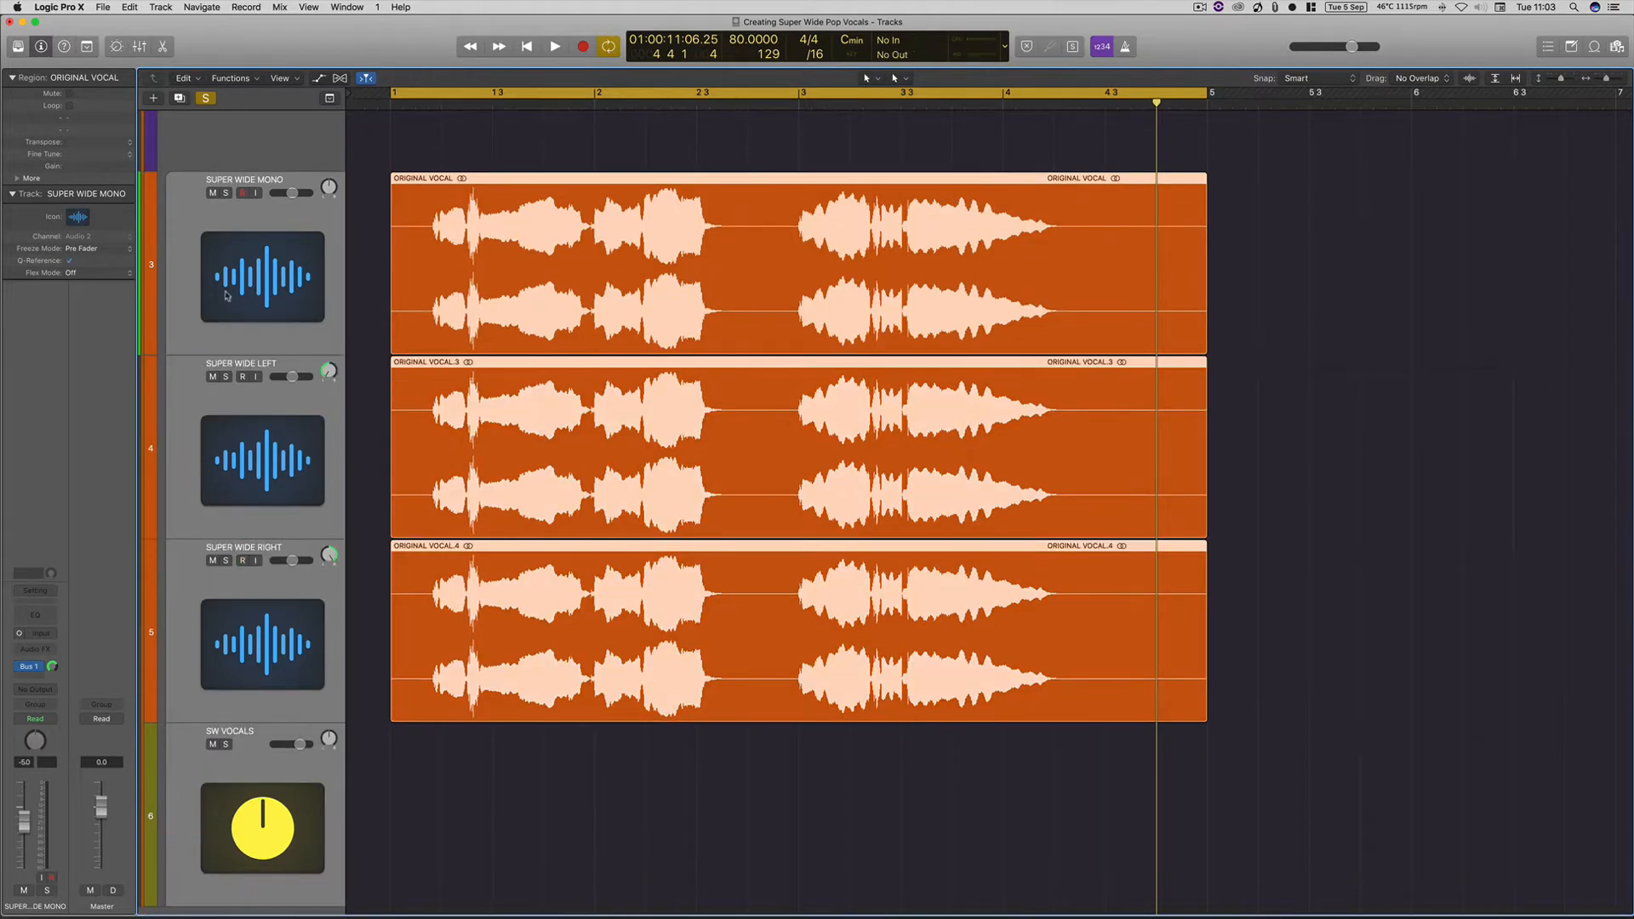
pyautogui.rightClick(178, 473)
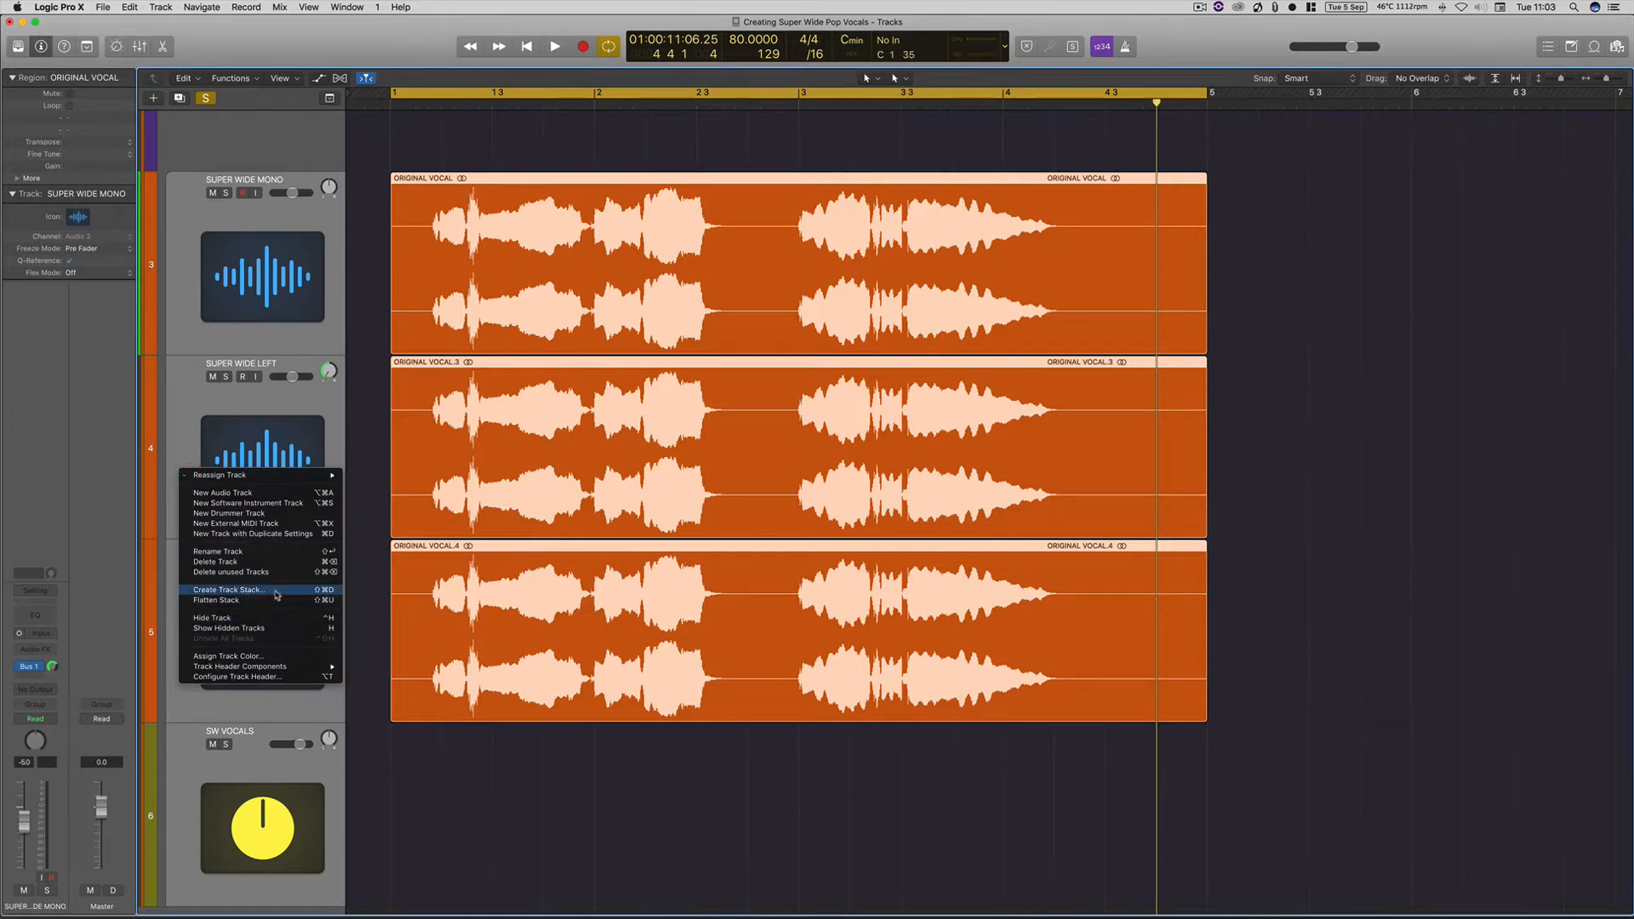
pyautogui.click(248, 589)
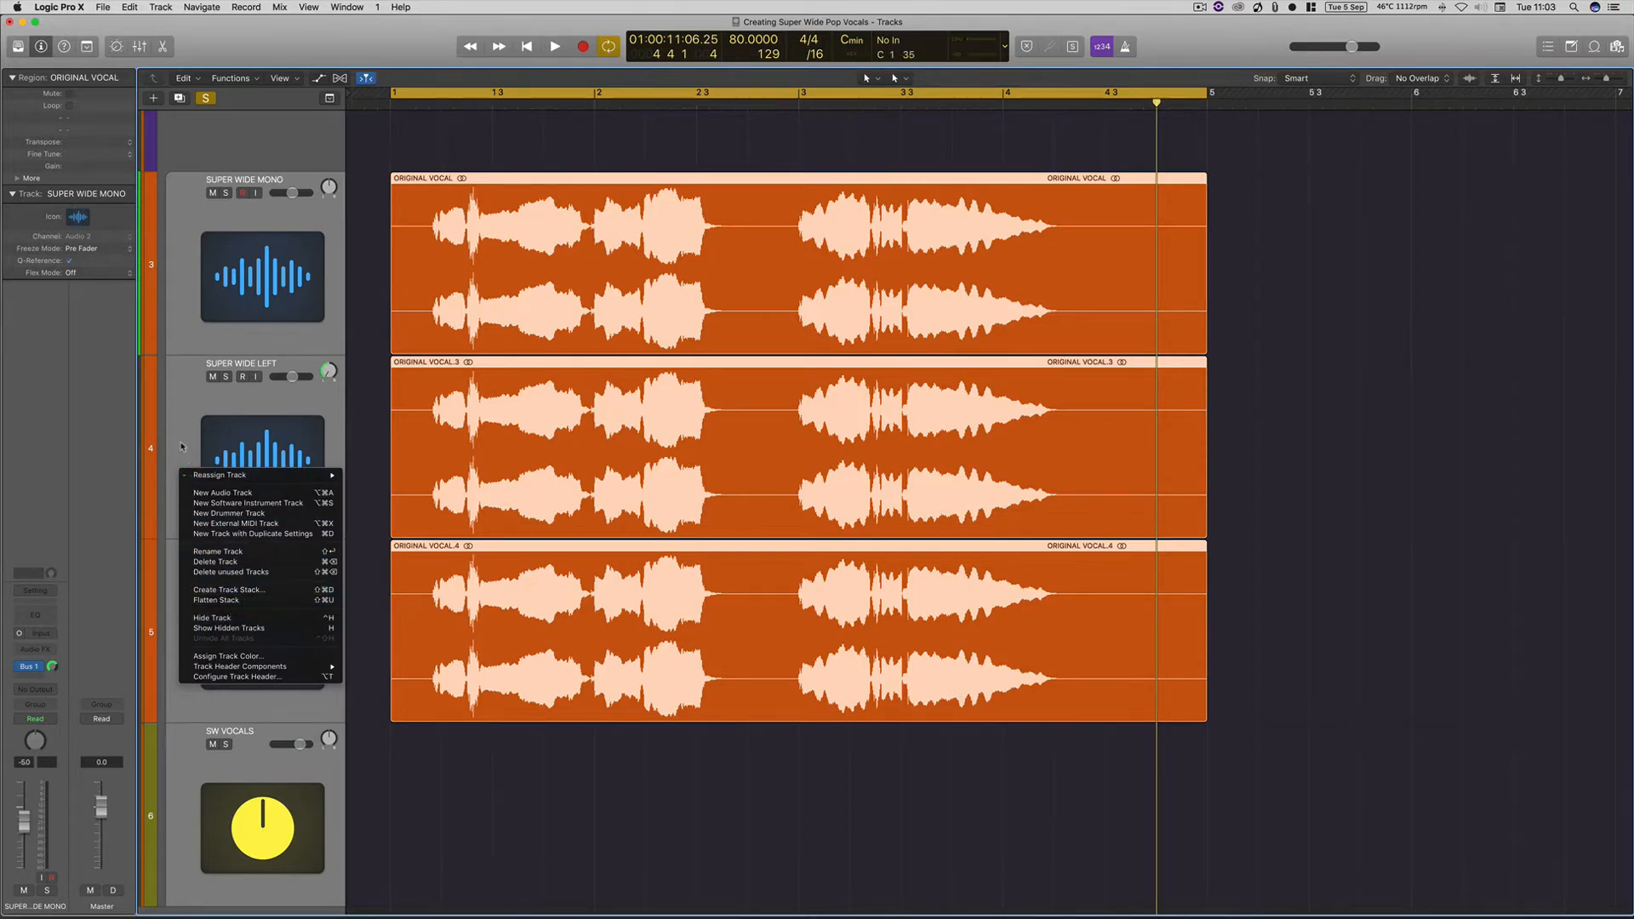
pyautogui.scroll(1, 208, 152)
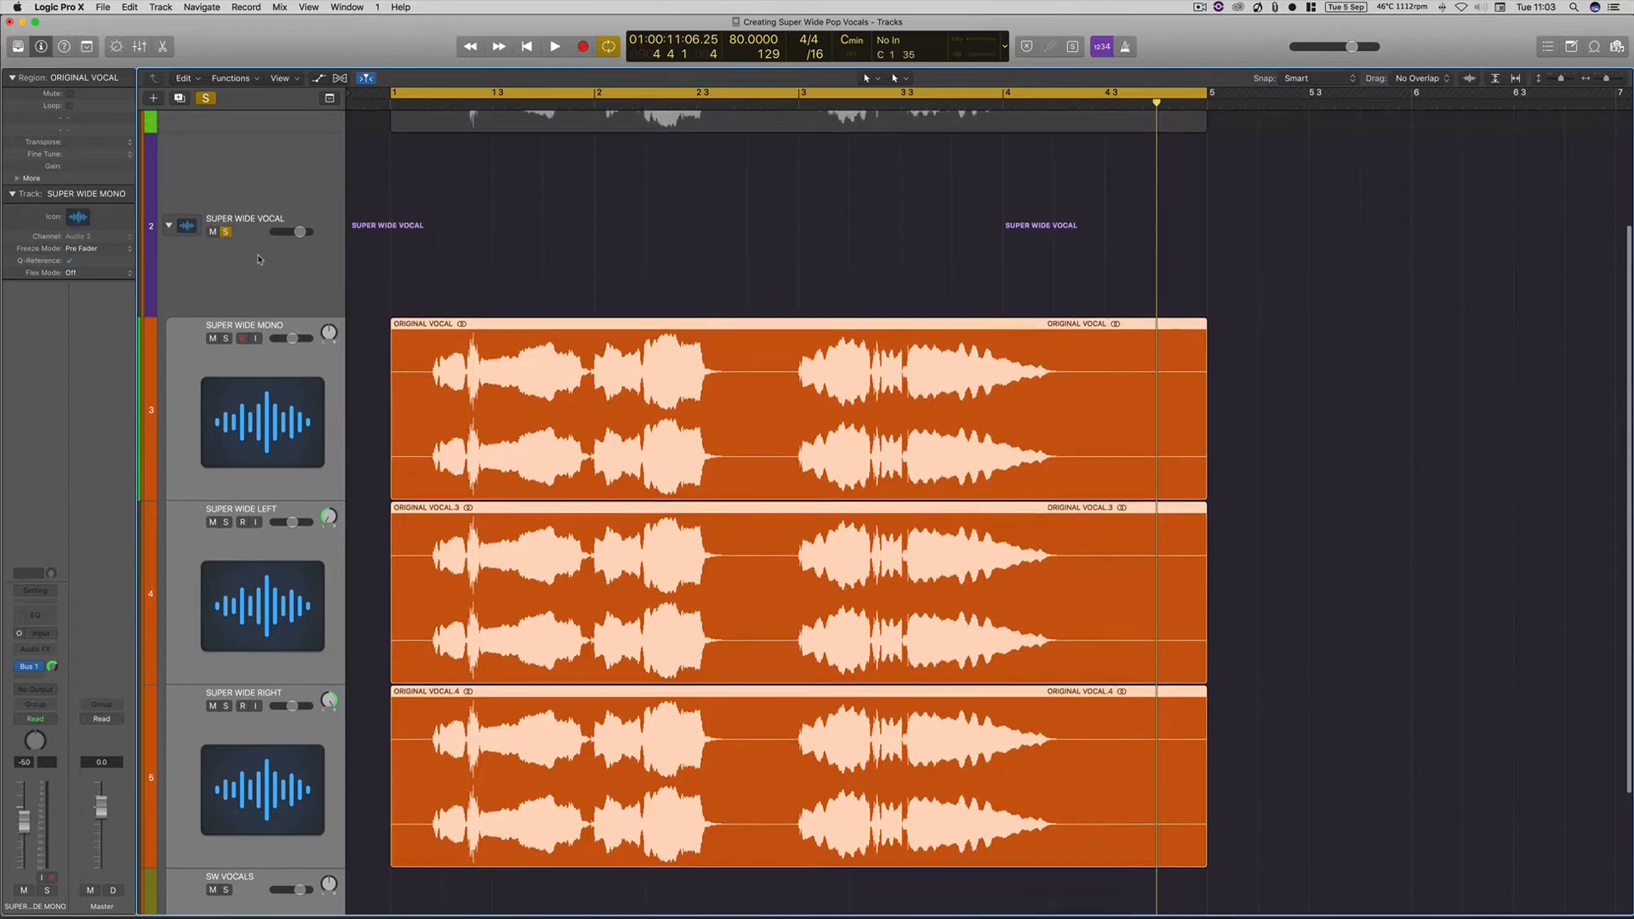
# Step: Collapse and re-expand the SUPER WIDE VOCAL stack to show how it groups the vocal tracks
pyautogui.click(168, 228)
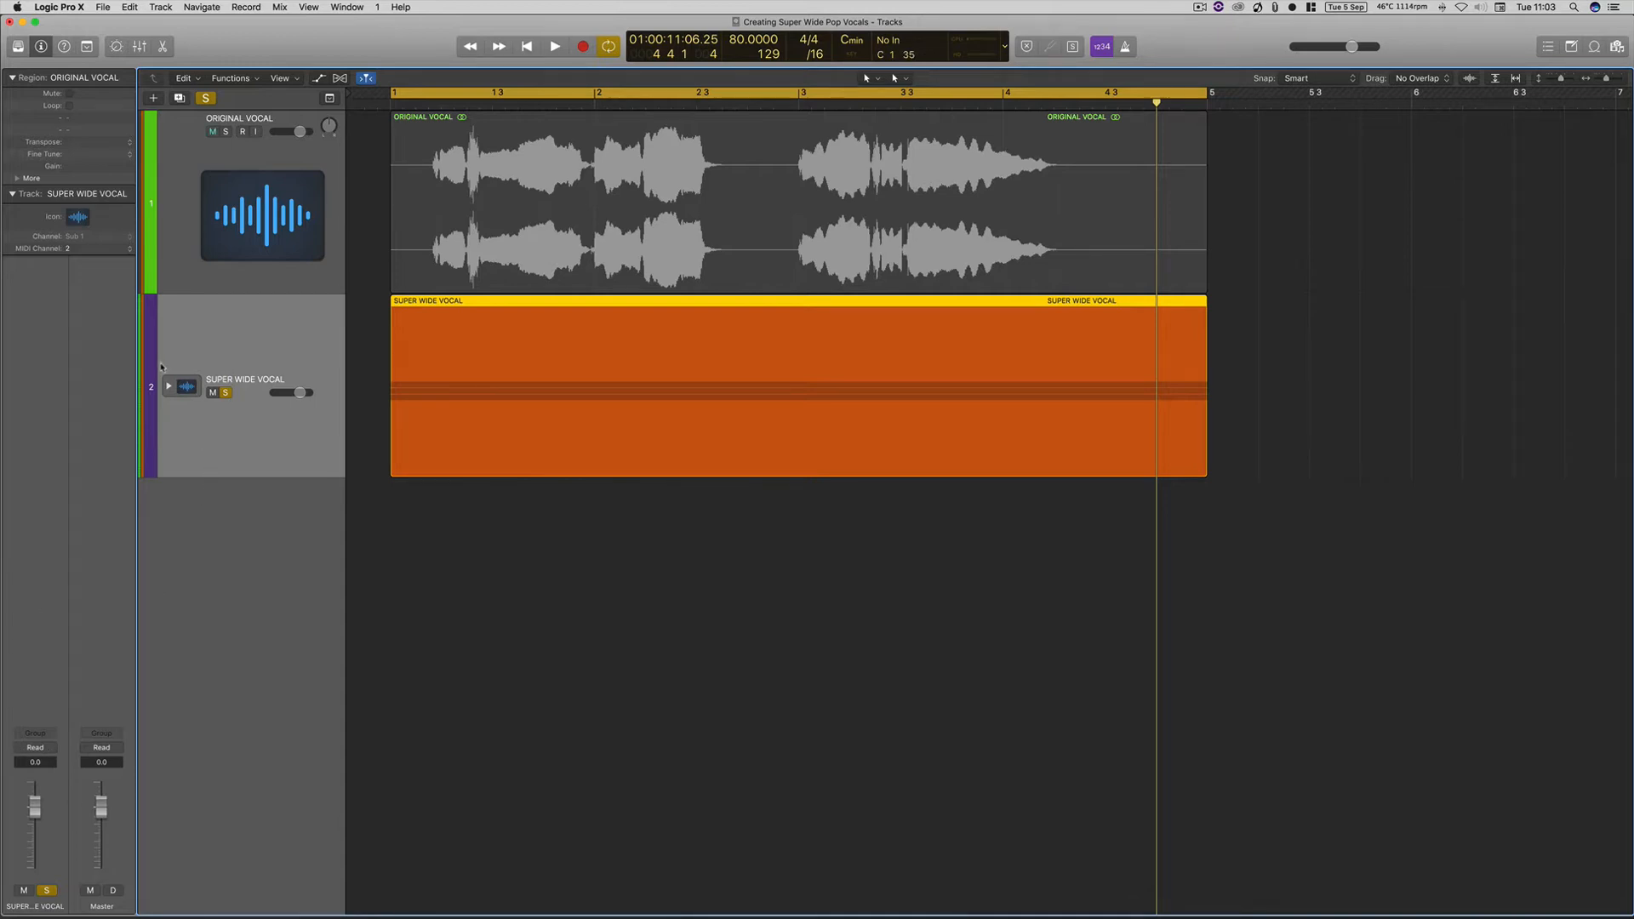
pyautogui.click(168, 388)
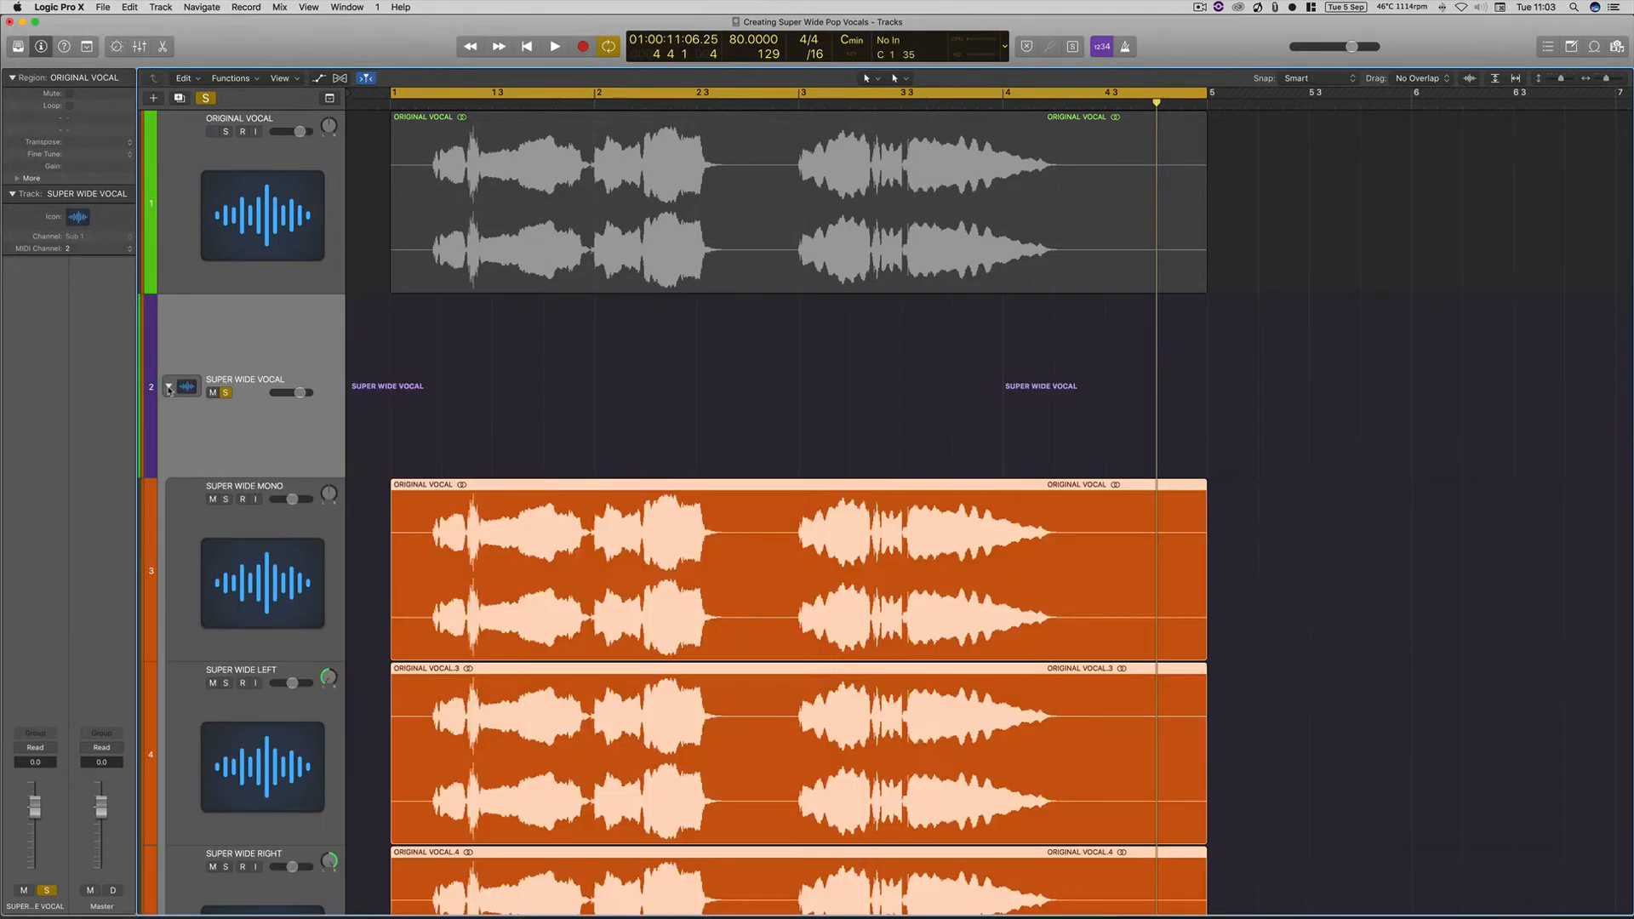
pyautogui.click(169, 388)
pyautogui.click(169, 389)
# Step: Select the SUPER WIDE MONO track and the SUPER WIDE LEFT track in turn to examine the layered vocal copies
pyautogui.click(724, 599)
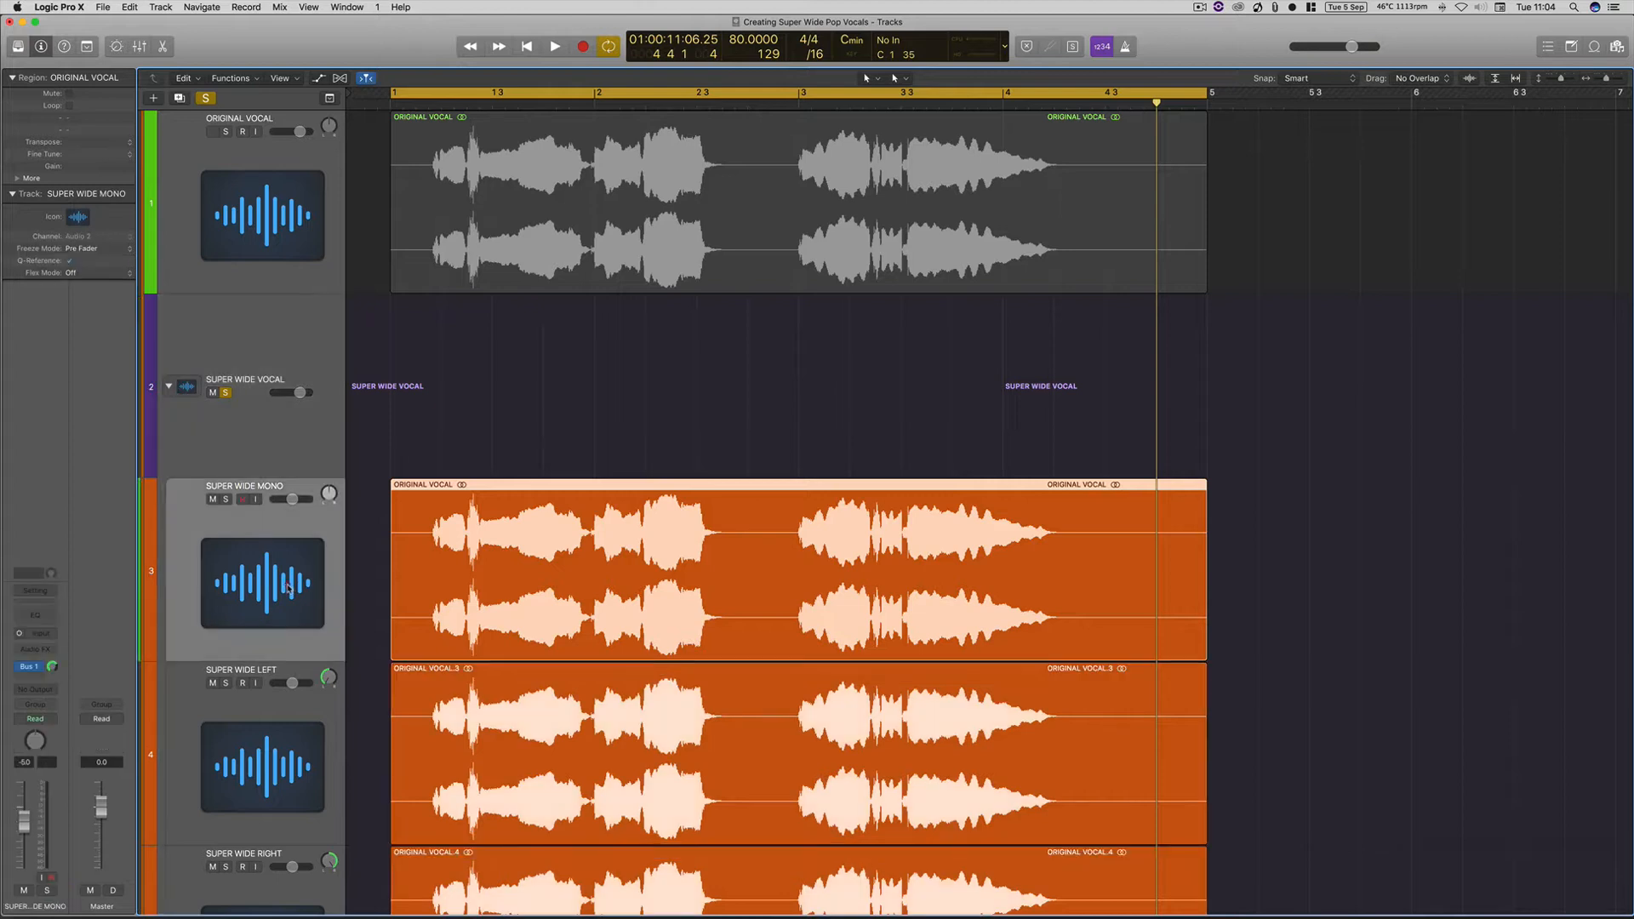
pyautogui.scroll(-3, 711, 592)
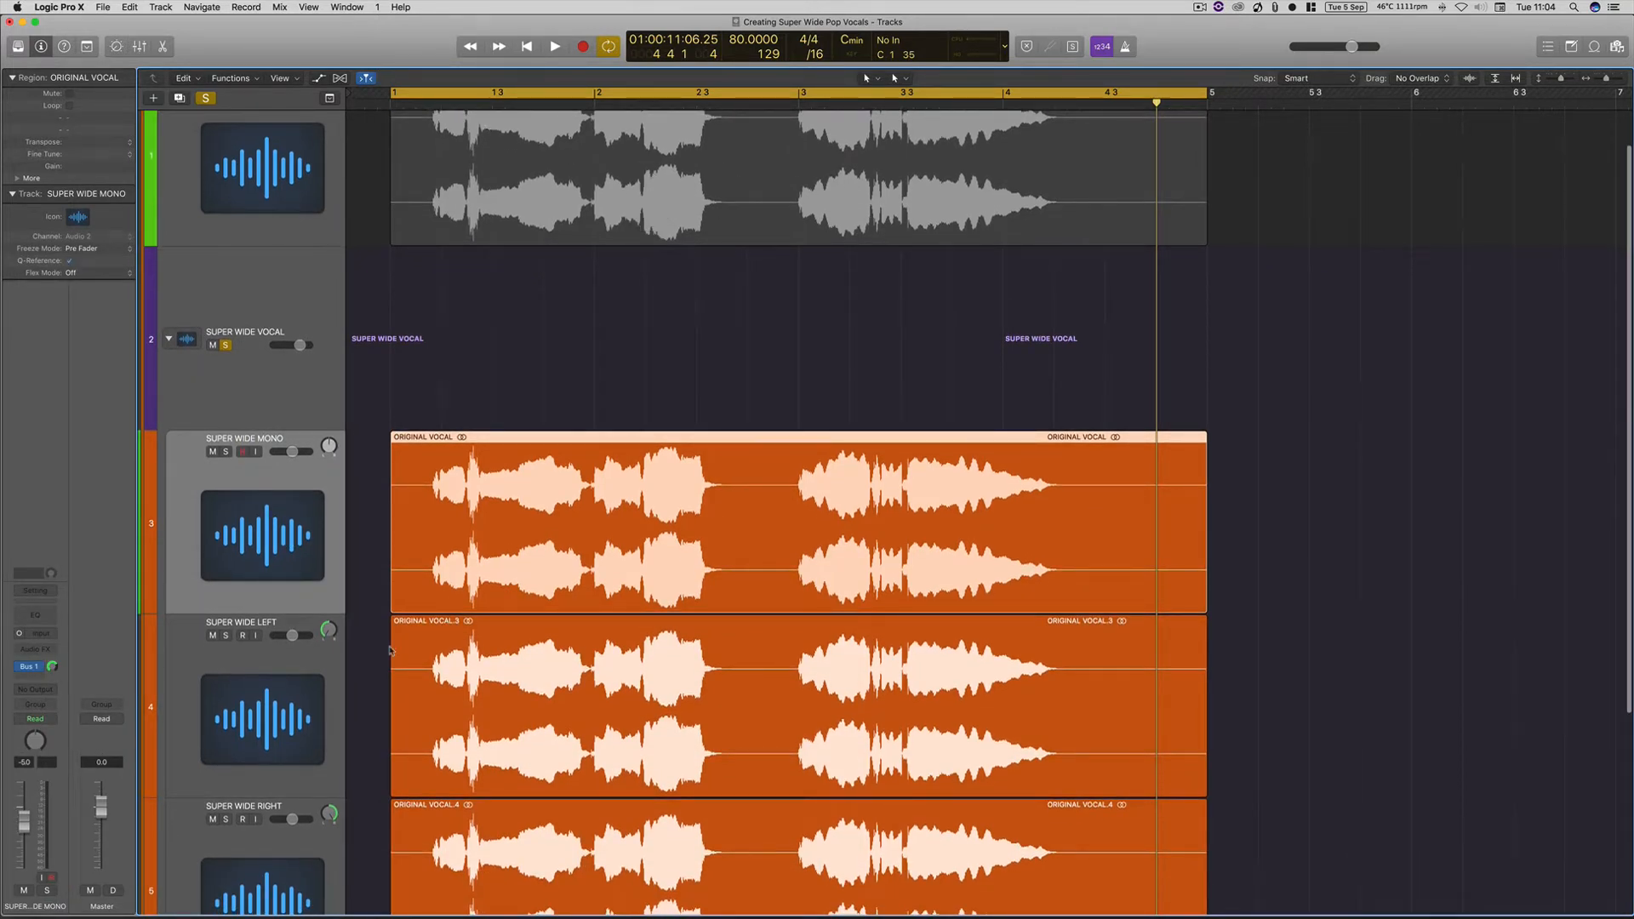
pyautogui.scroll(-1, 308, 616)
pyautogui.scroll(-1, 308, 616)
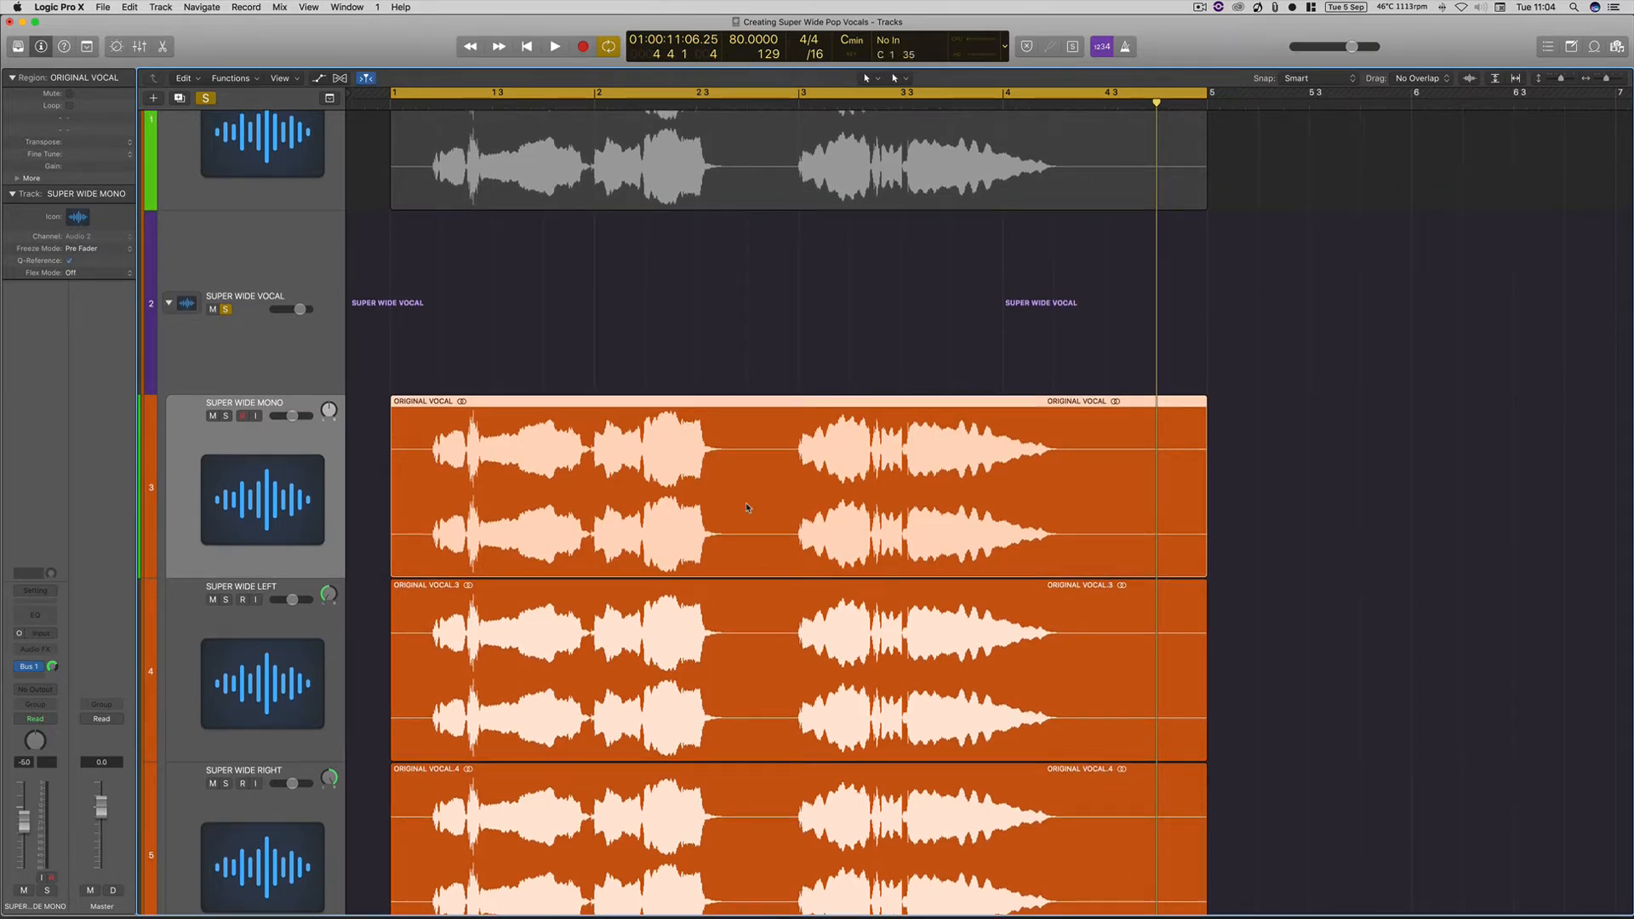
pyautogui.scroll(-3, 322, 616)
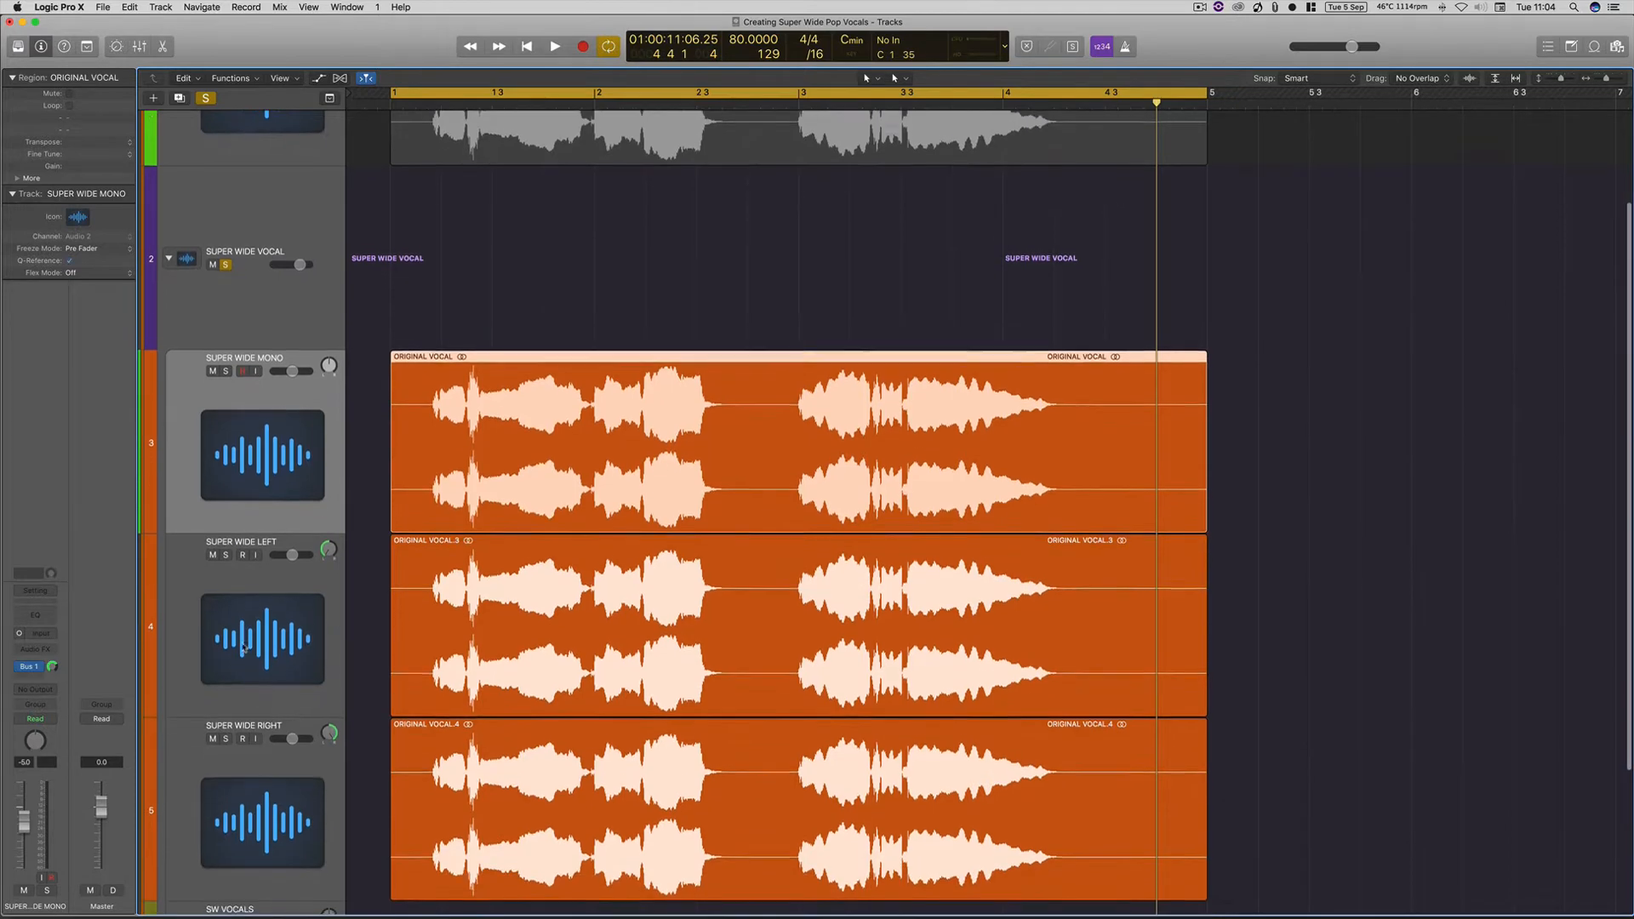
pyautogui.click(283, 620)
pyautogui.scroll(-3, 372, 586)
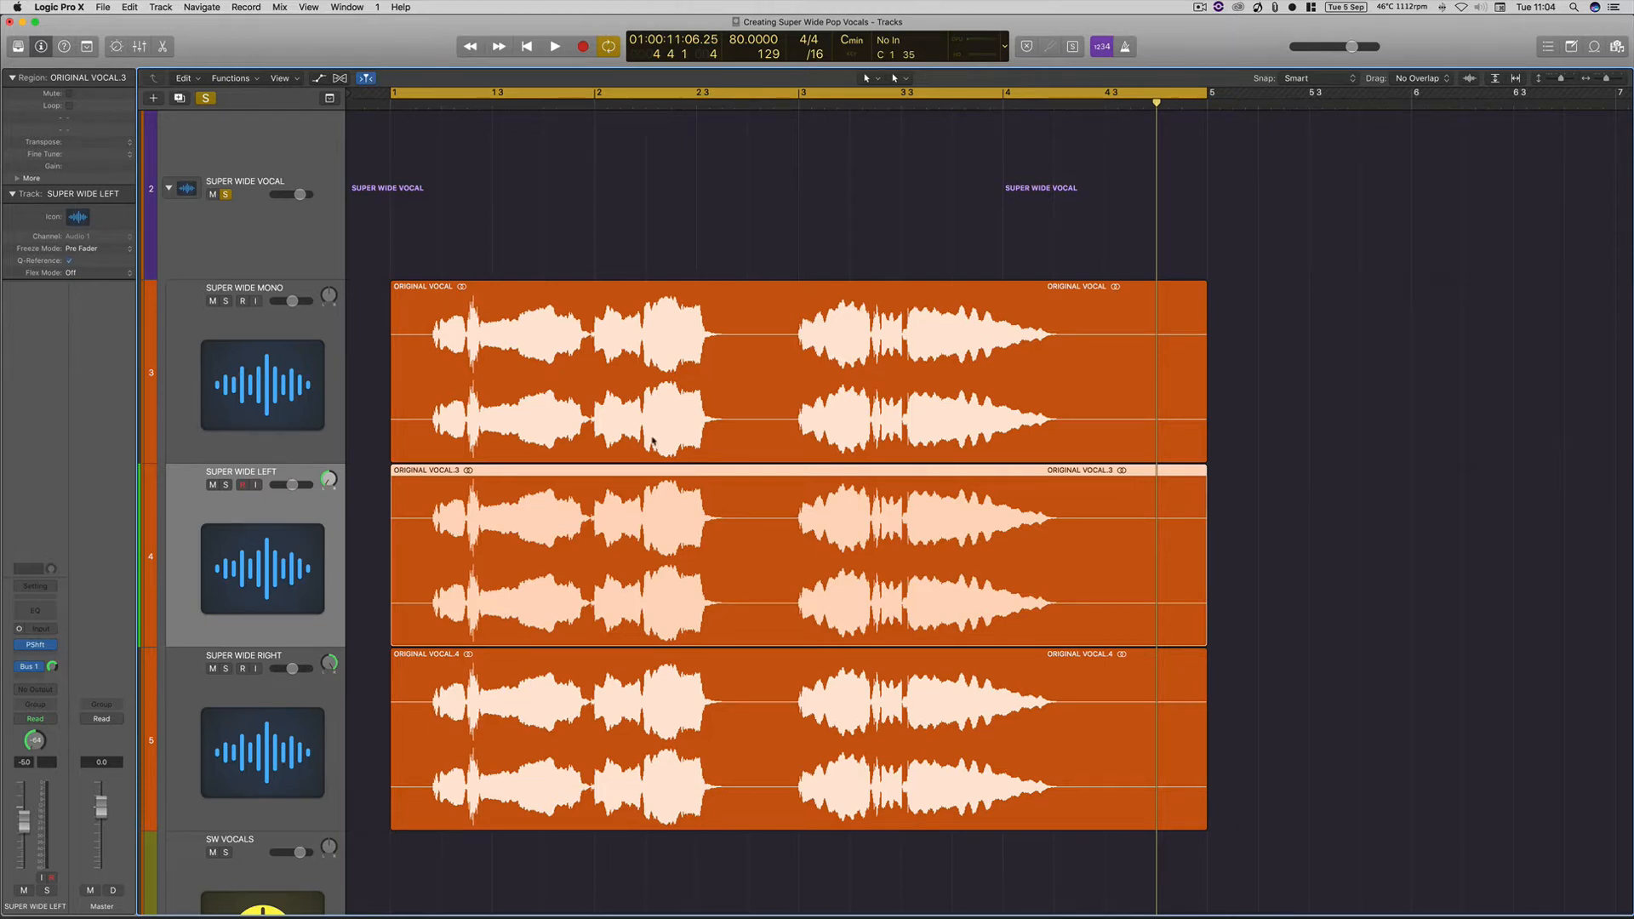
# Step: Delete the vocal regions from the SUPER WIDE RIGHT and SUPER WIDE LEFT tracks
pyautogui.click(697, 719)
pyautogui.press('Delete')
pyautogui.click(704, 595)
pyautogui.press('Delete')
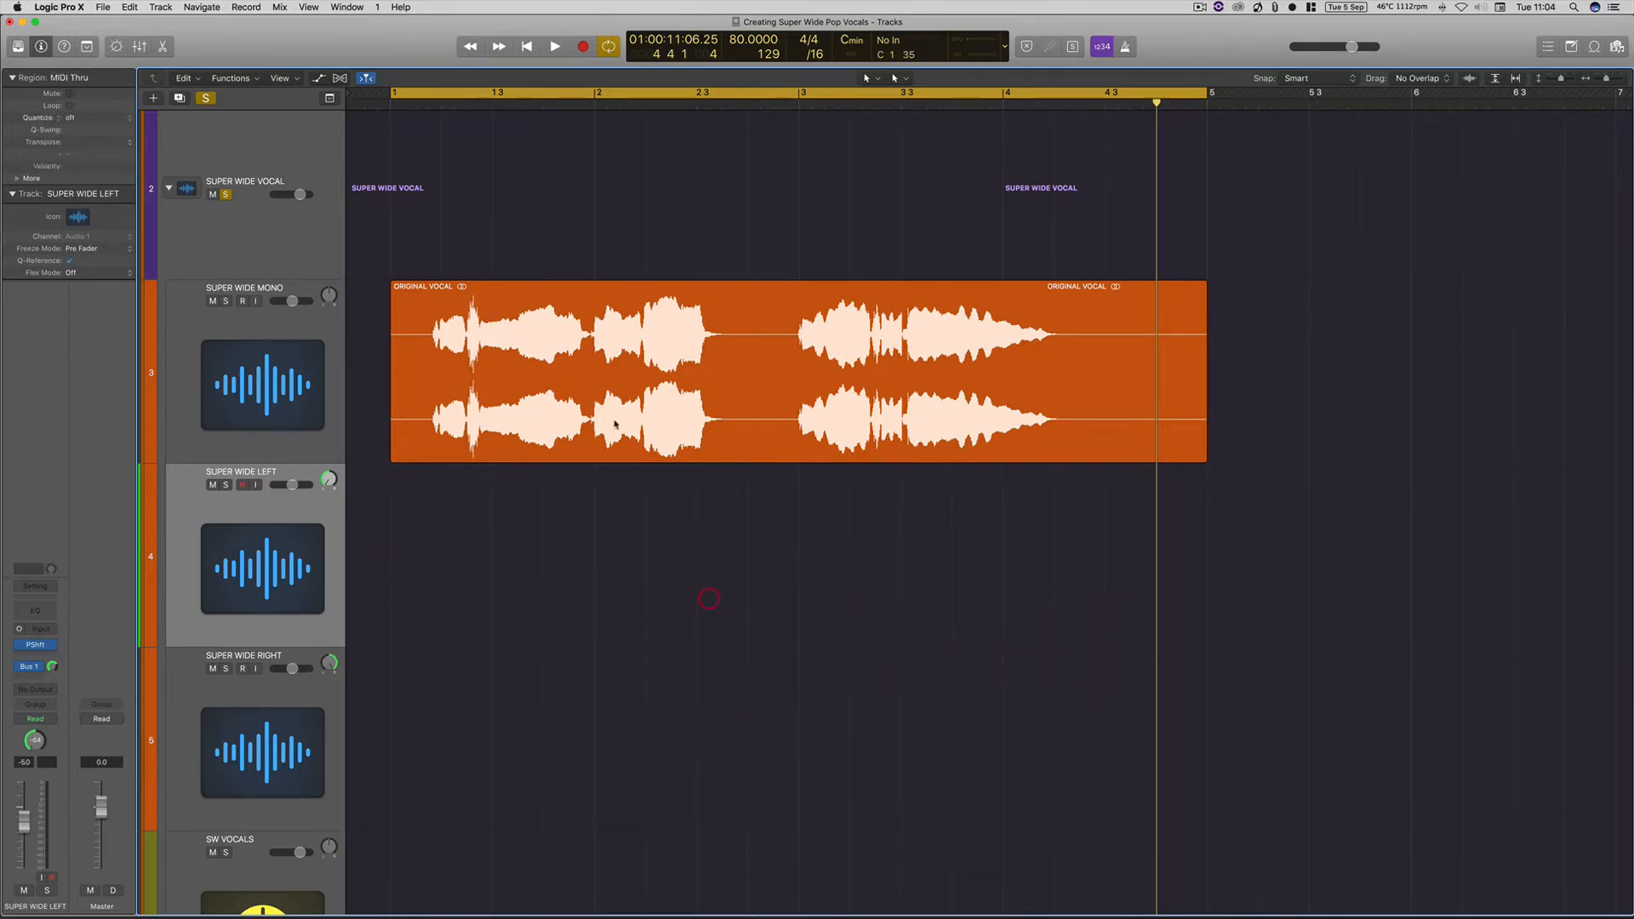
# Step: Copy the SUPER WIDE MONO region onto the SUPER WIDE LEFT and SUPER WIDE RIGHT tracks, aligning both copies to bar 1
pyautogui.click(614, 421)
pyautogui.moveTo(614, 421); pyautogui.dragTo(548, 737)
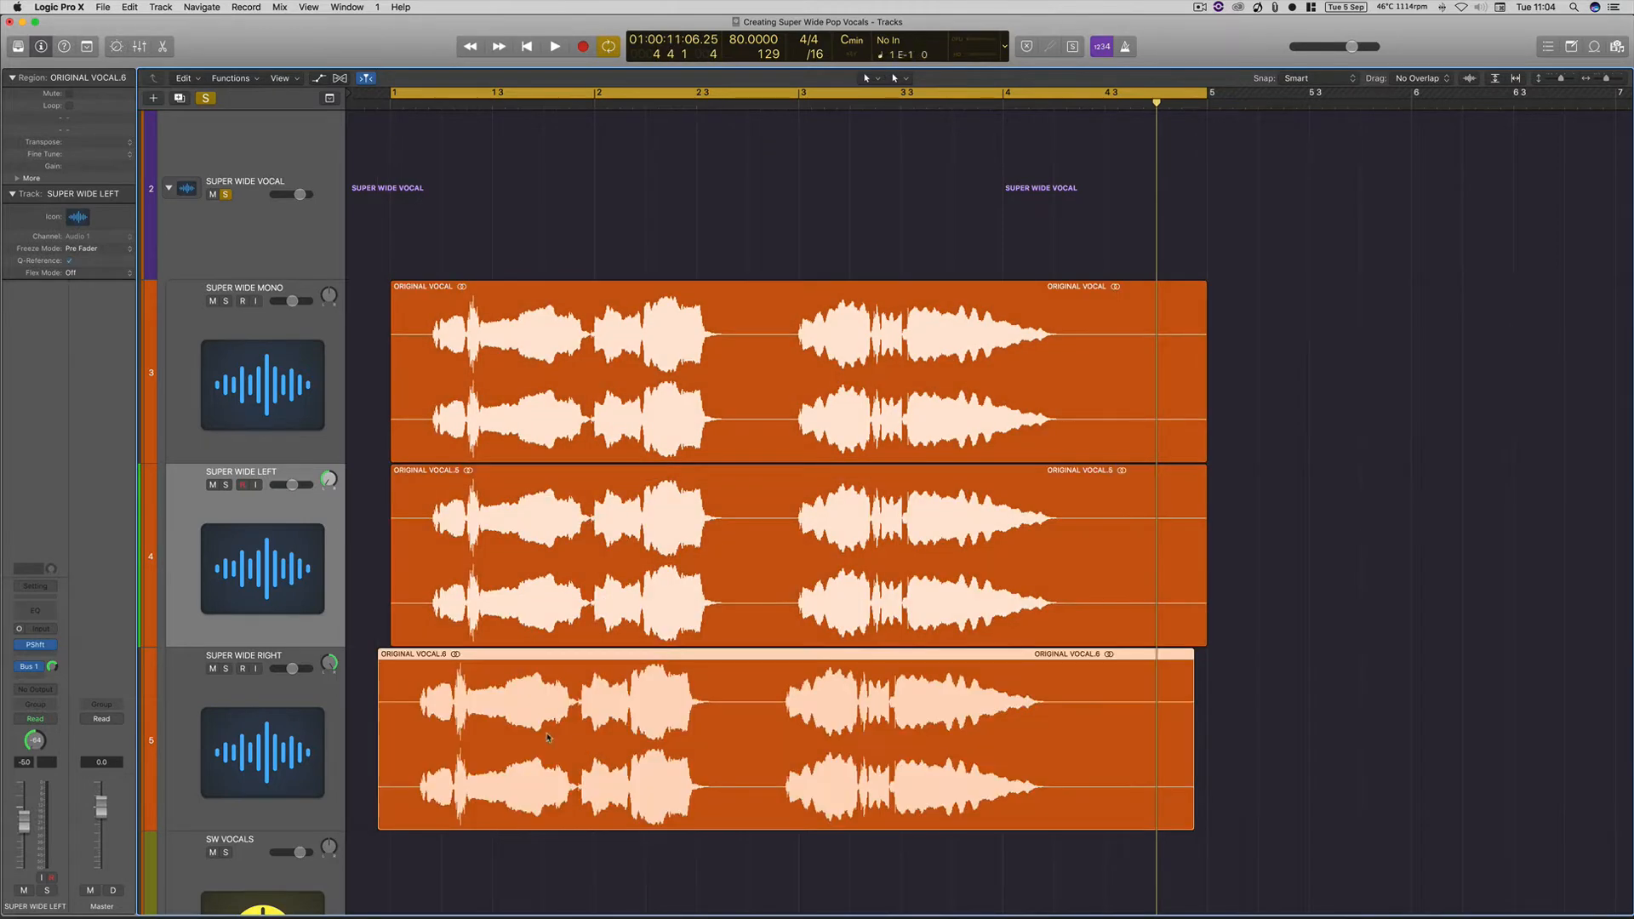
pyautogui.moveTo(427, 679); pyautogui.dragTo(440, 679)
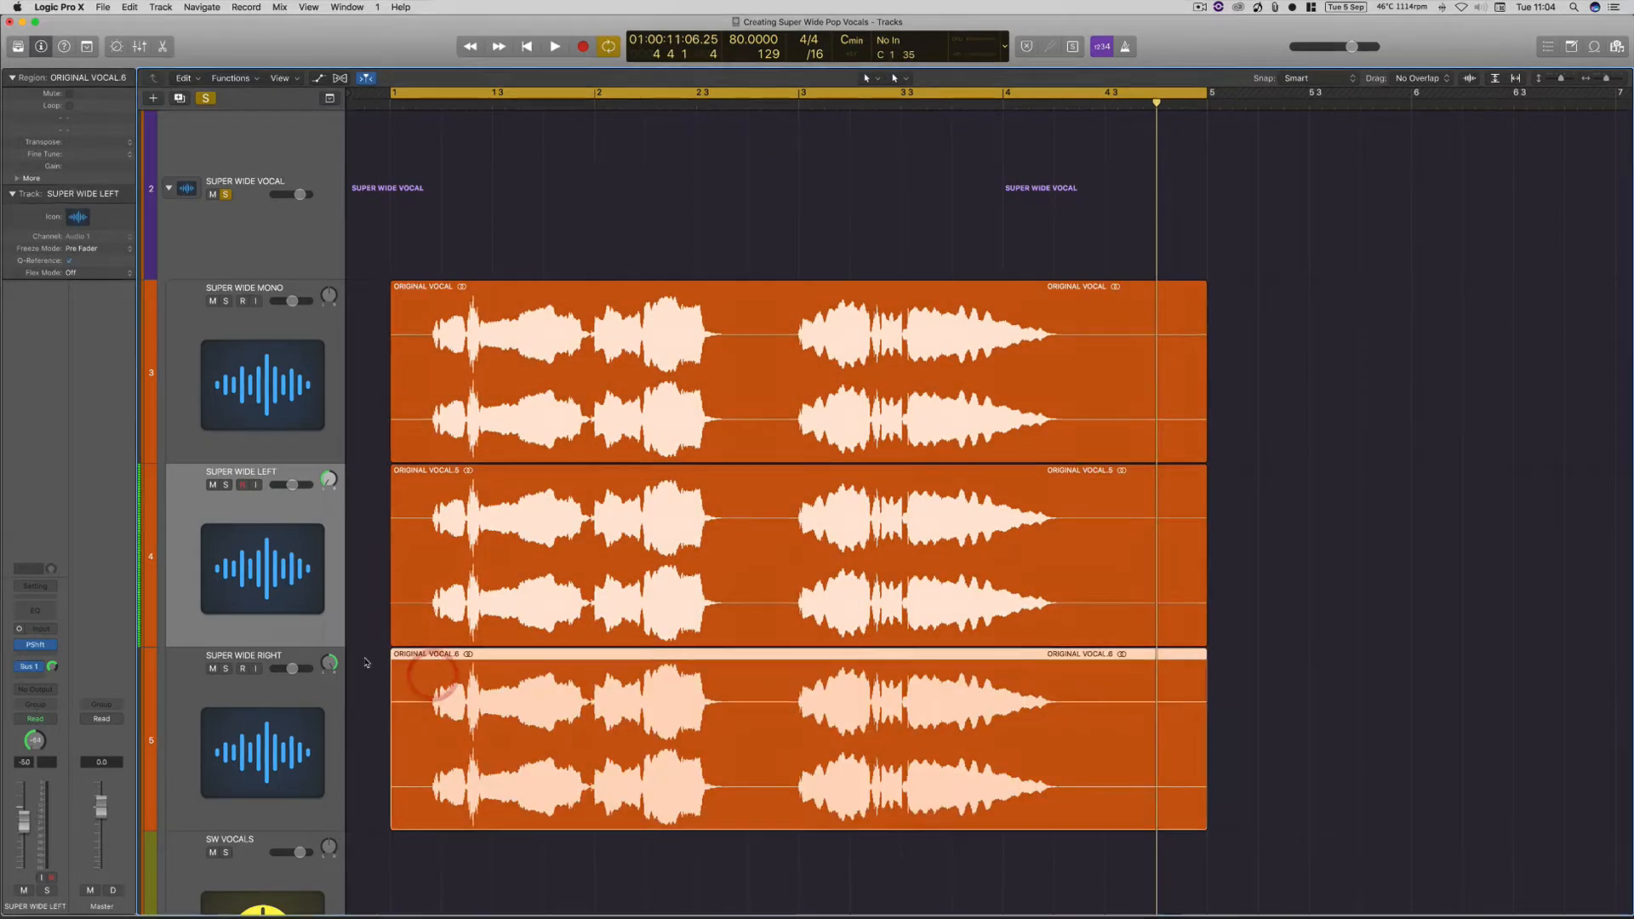
pyautogui.click(371, 664)
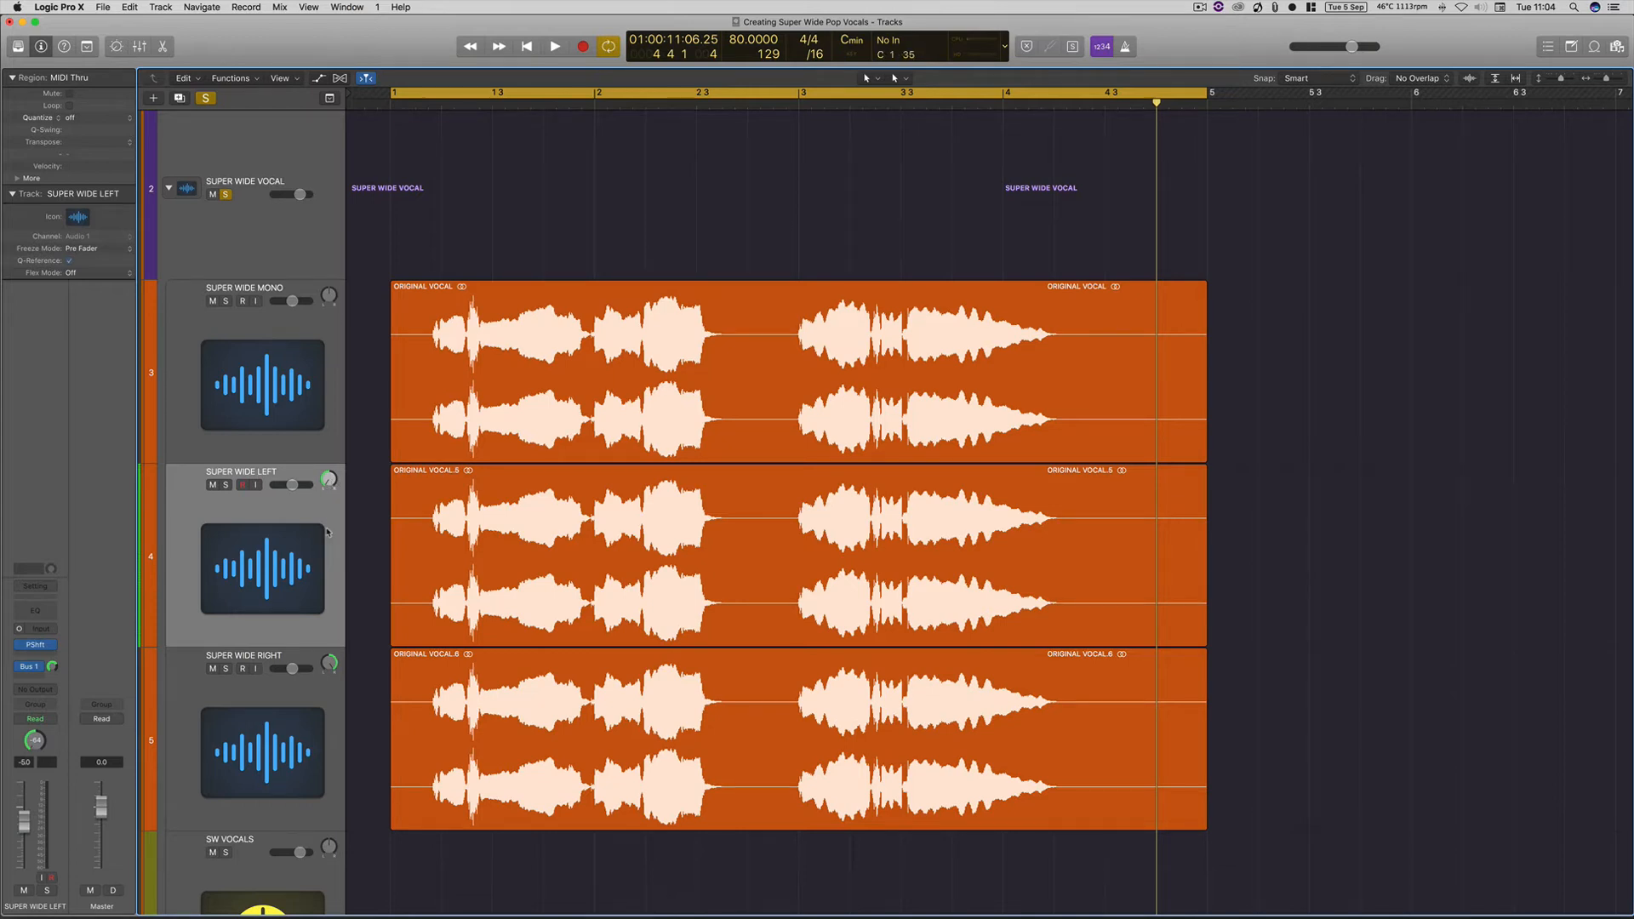
# Step: Show where the Pitch Shifter is found in the Pitch plug-in category for the SUPER WIDE LEFT track's effect slot
pyautogui.moveTo(36, 651)
pyautogui.click(51, 645)
pyautogui.moveTo(92, 797)
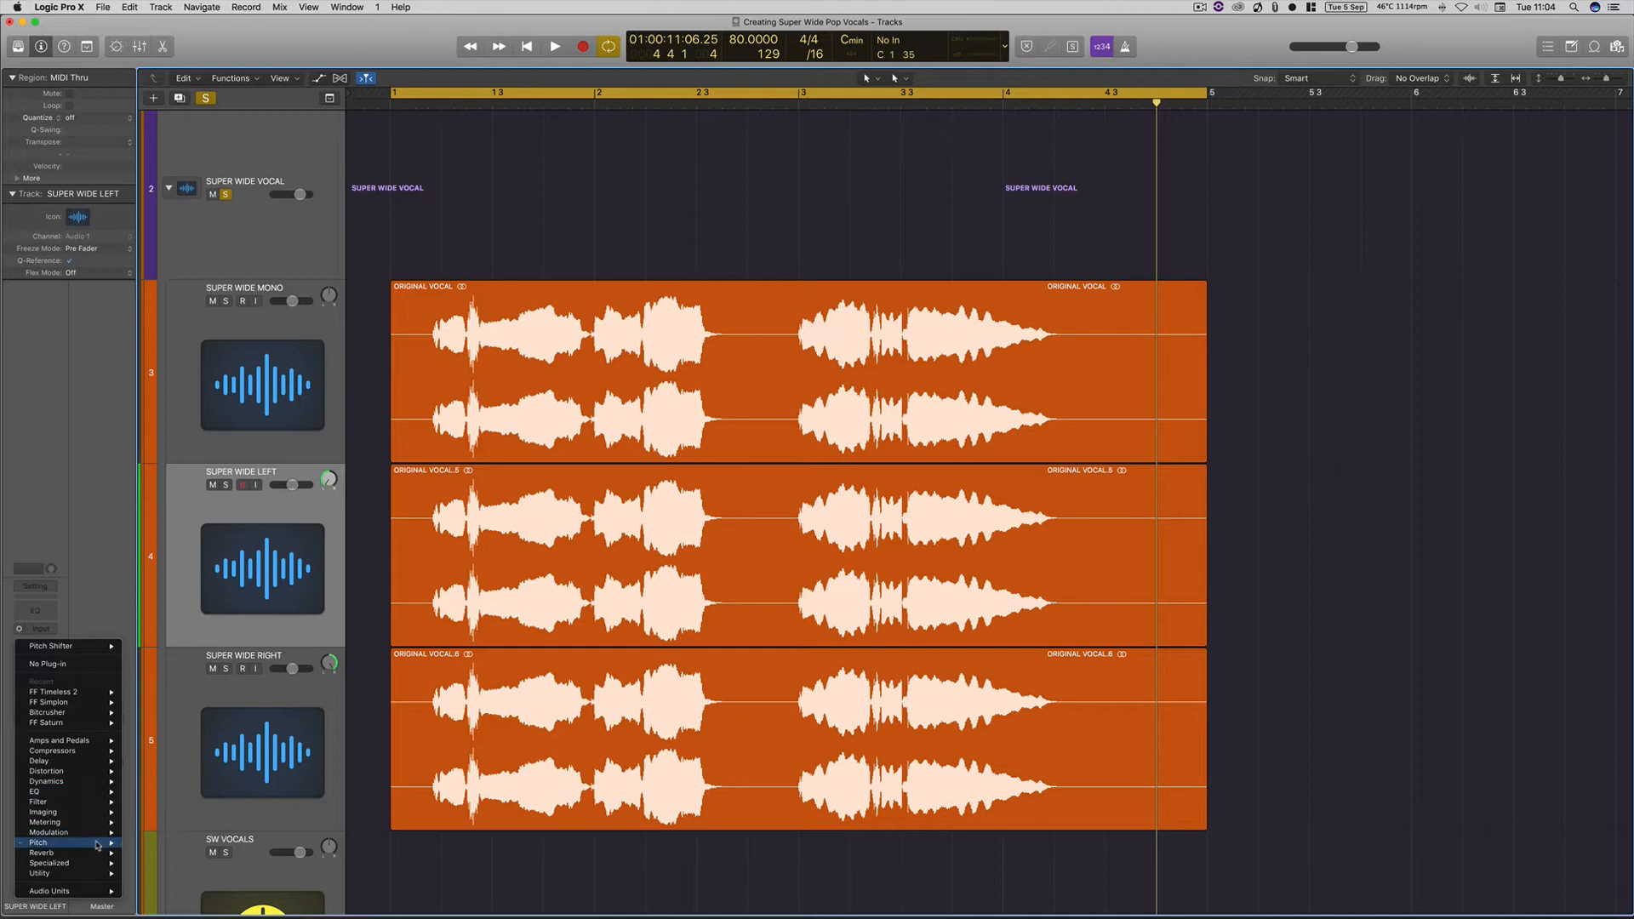
pyautogui.moveTo(98, 843)
pyautogui.moveTo(192, 853)
pyautogui.click(258, 853)
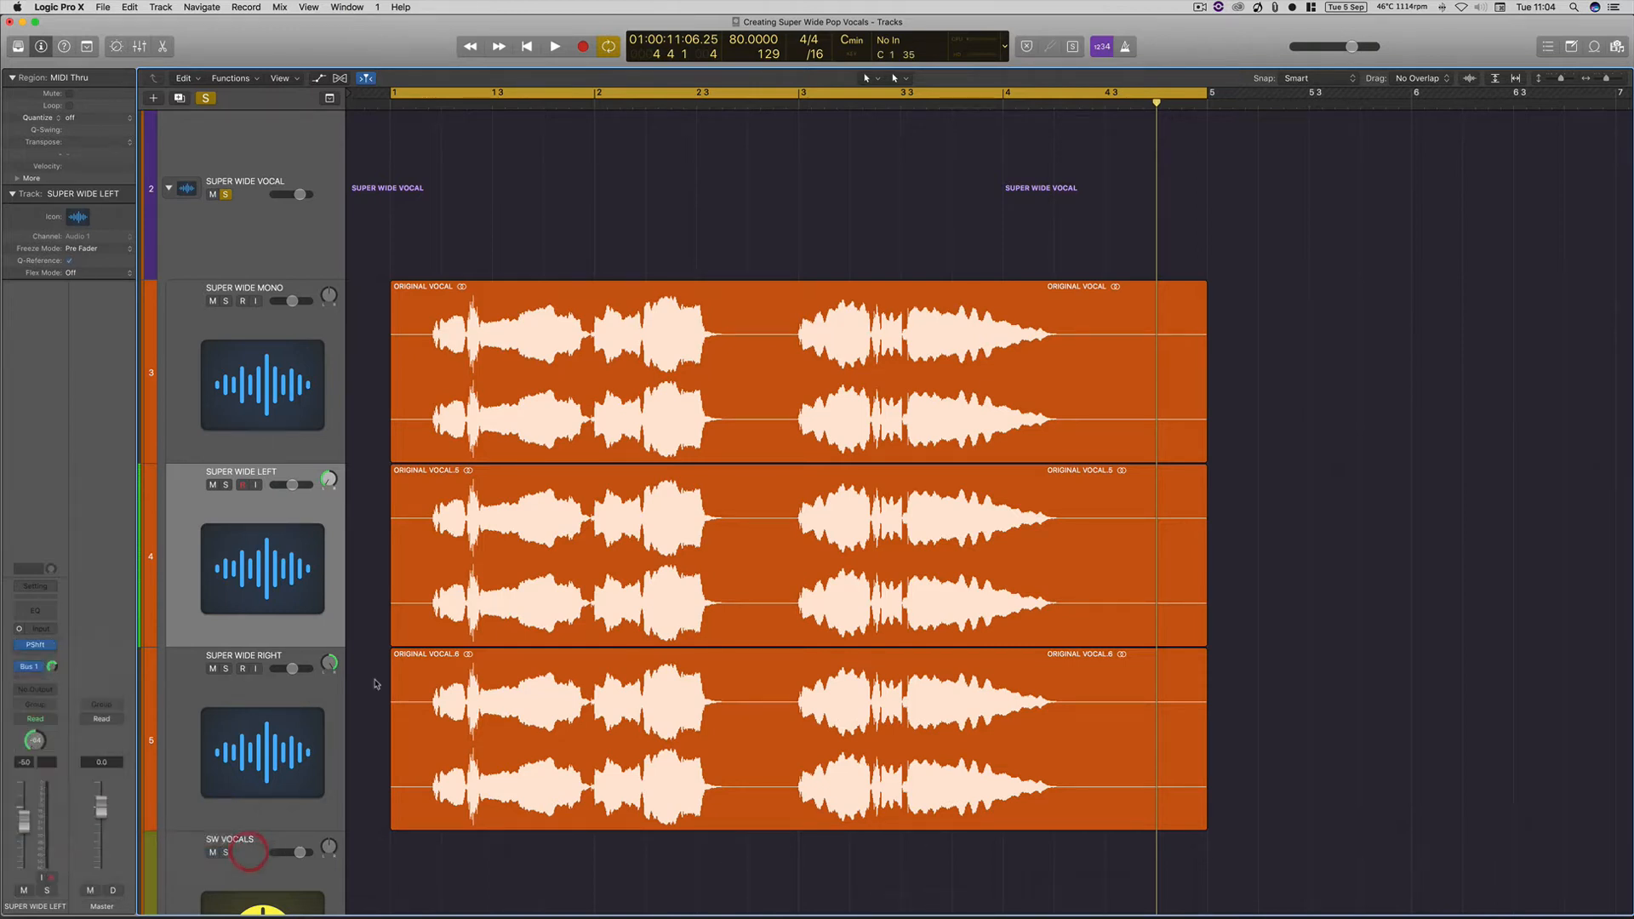
# Step: Review the Pitch Shifter settings on the SUPER WIDE LEFT track and on the SUPER WIDE RIGHT track, closing each plug-in window
pyautogui.click(35, 644)
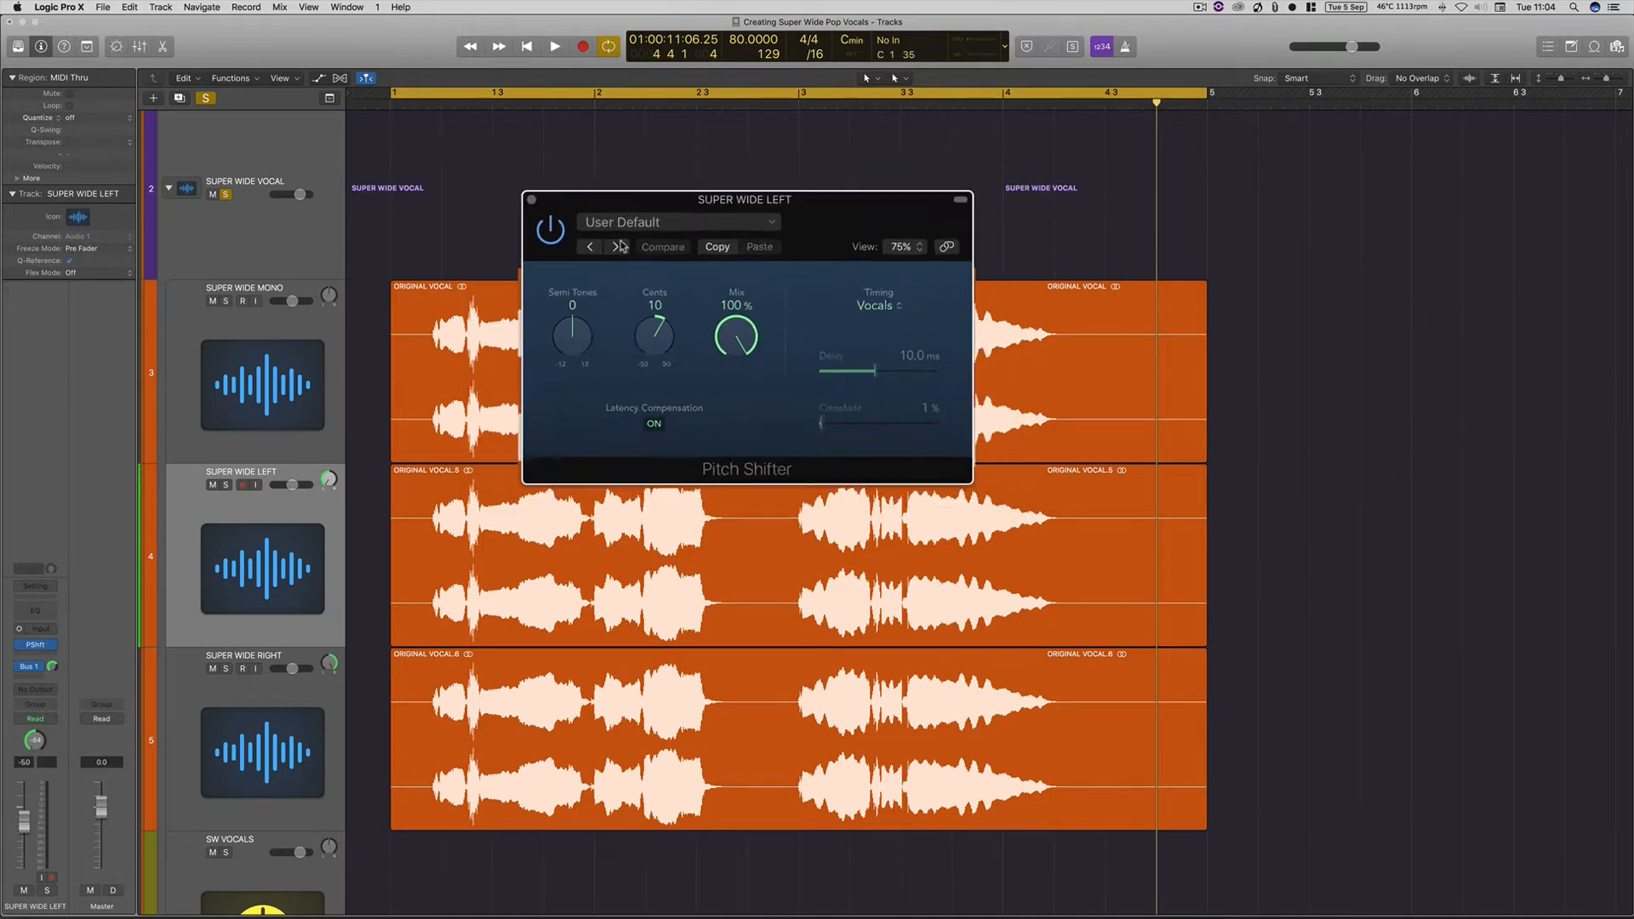
pyautogui.click(570, 226)
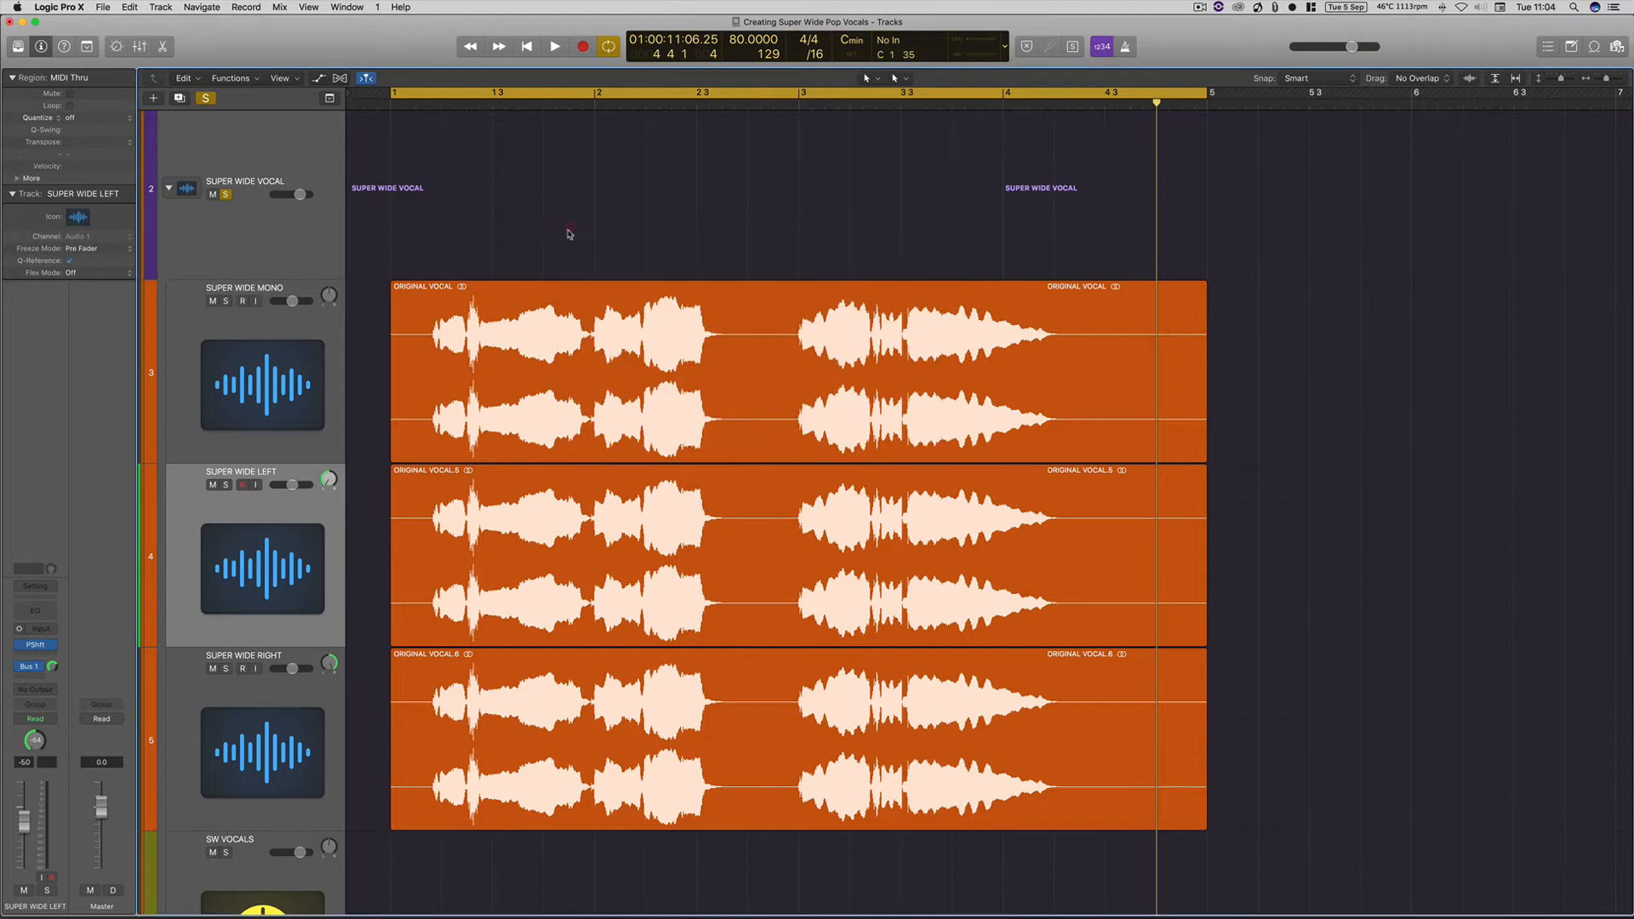
pyautogui.click(278, 731)
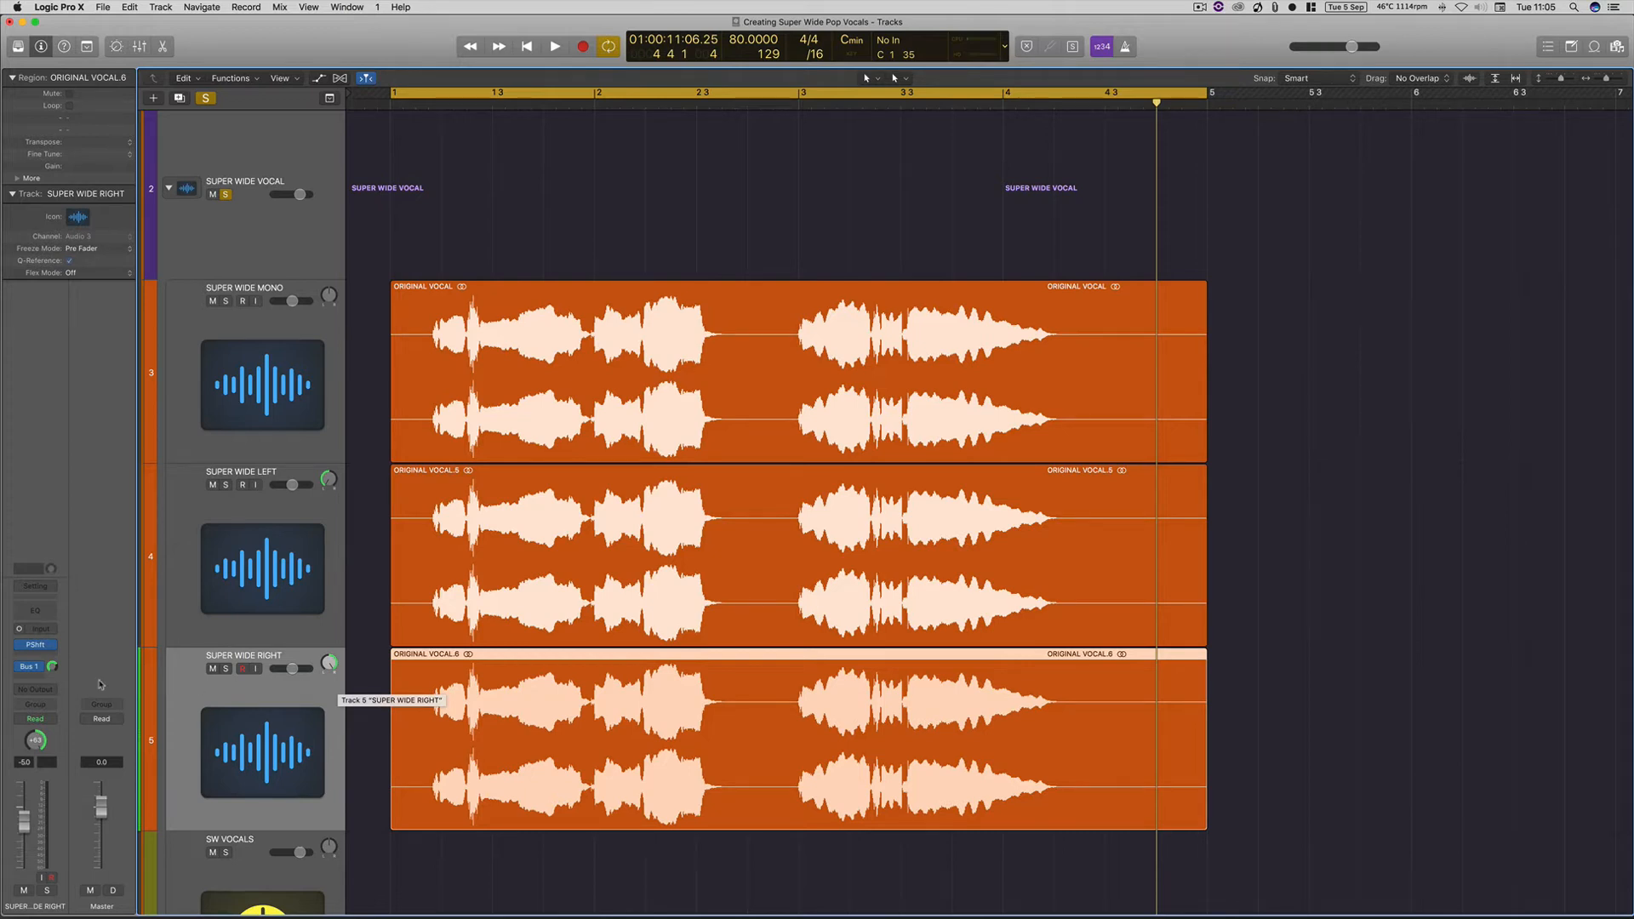
pyautogui.click(35, 644)
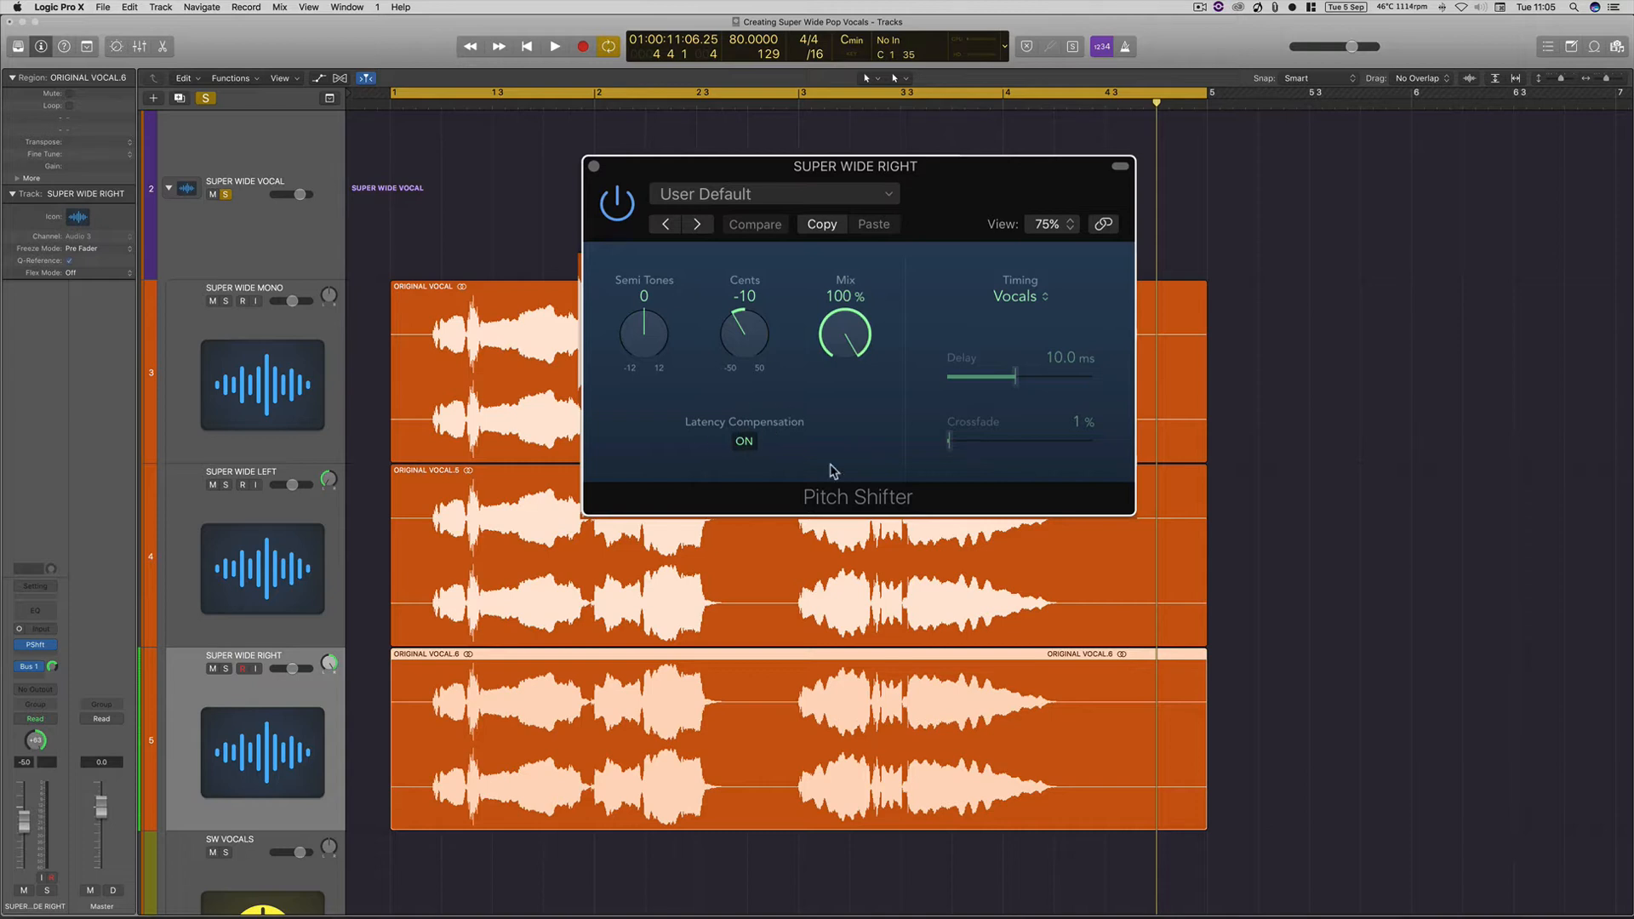
pyautogui.click(681, 224)
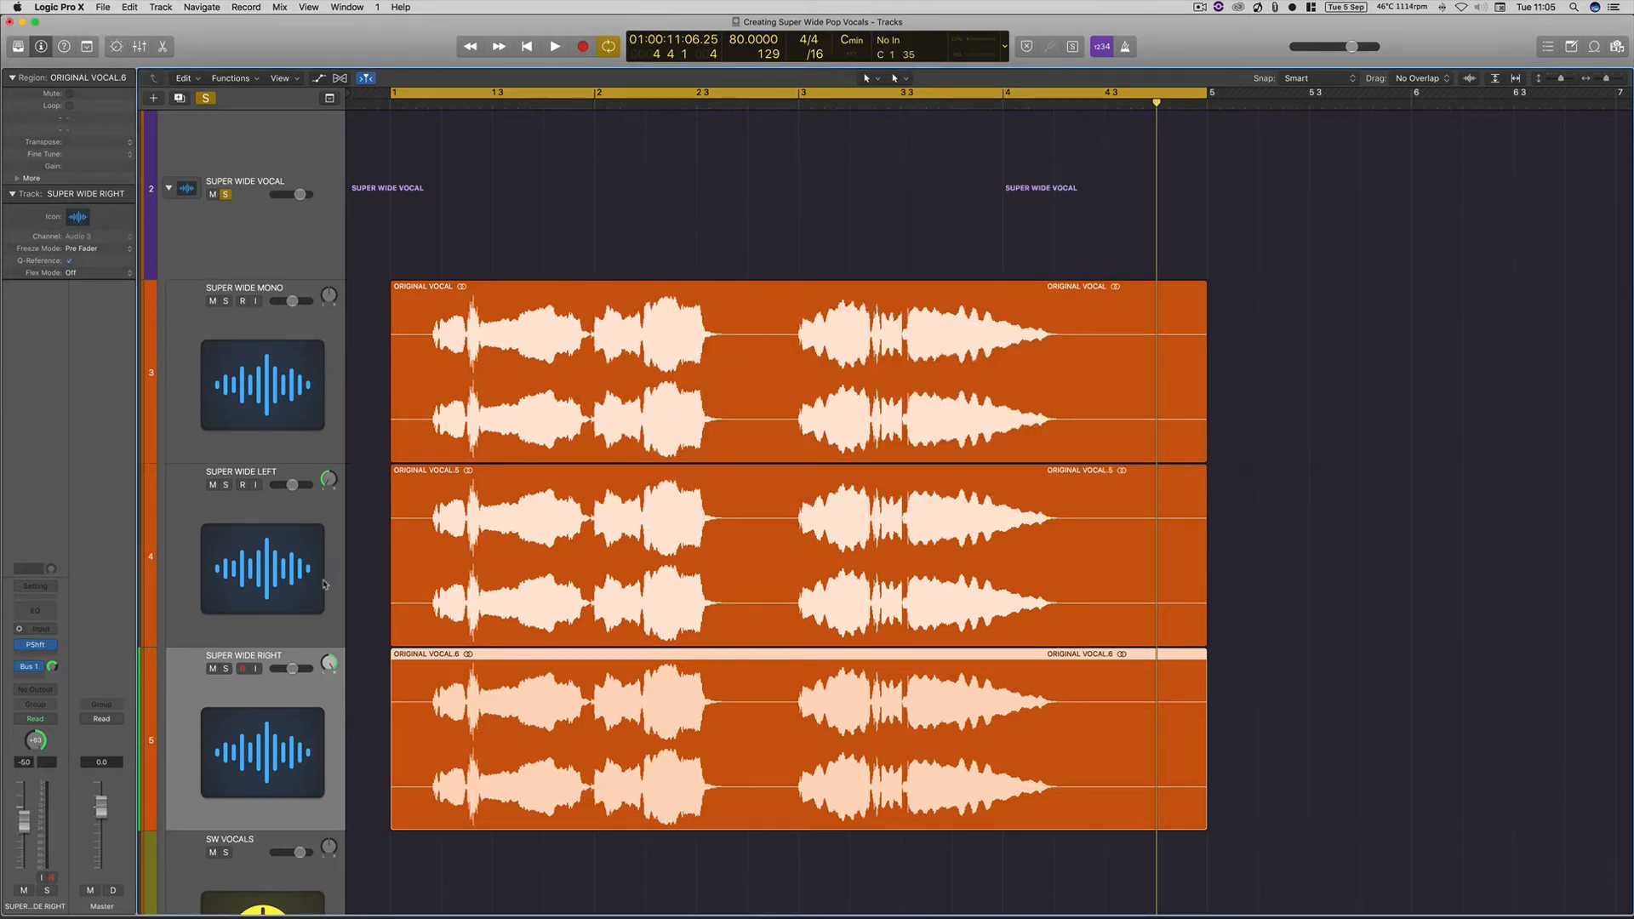
# Step: Reopen the SUPER WIDE LEFT track's Pitch Shifter to check its latency compensation, and close it
pyautogui.click(273, 586)
pyautogui.click(38, 650)
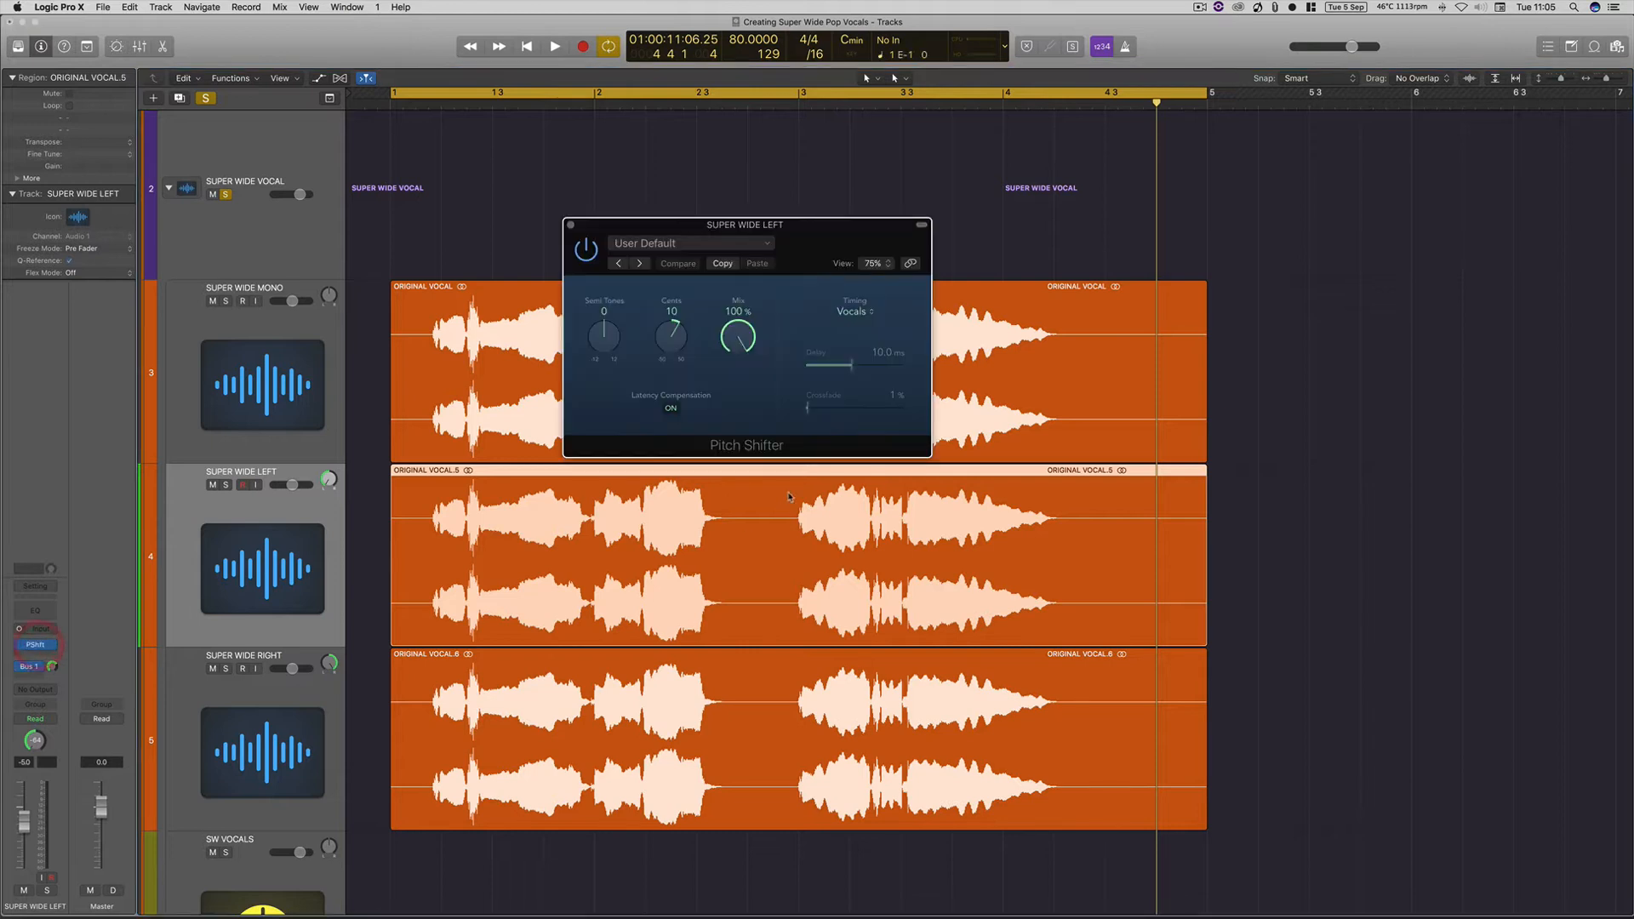
pyautogui.click(570, 225)
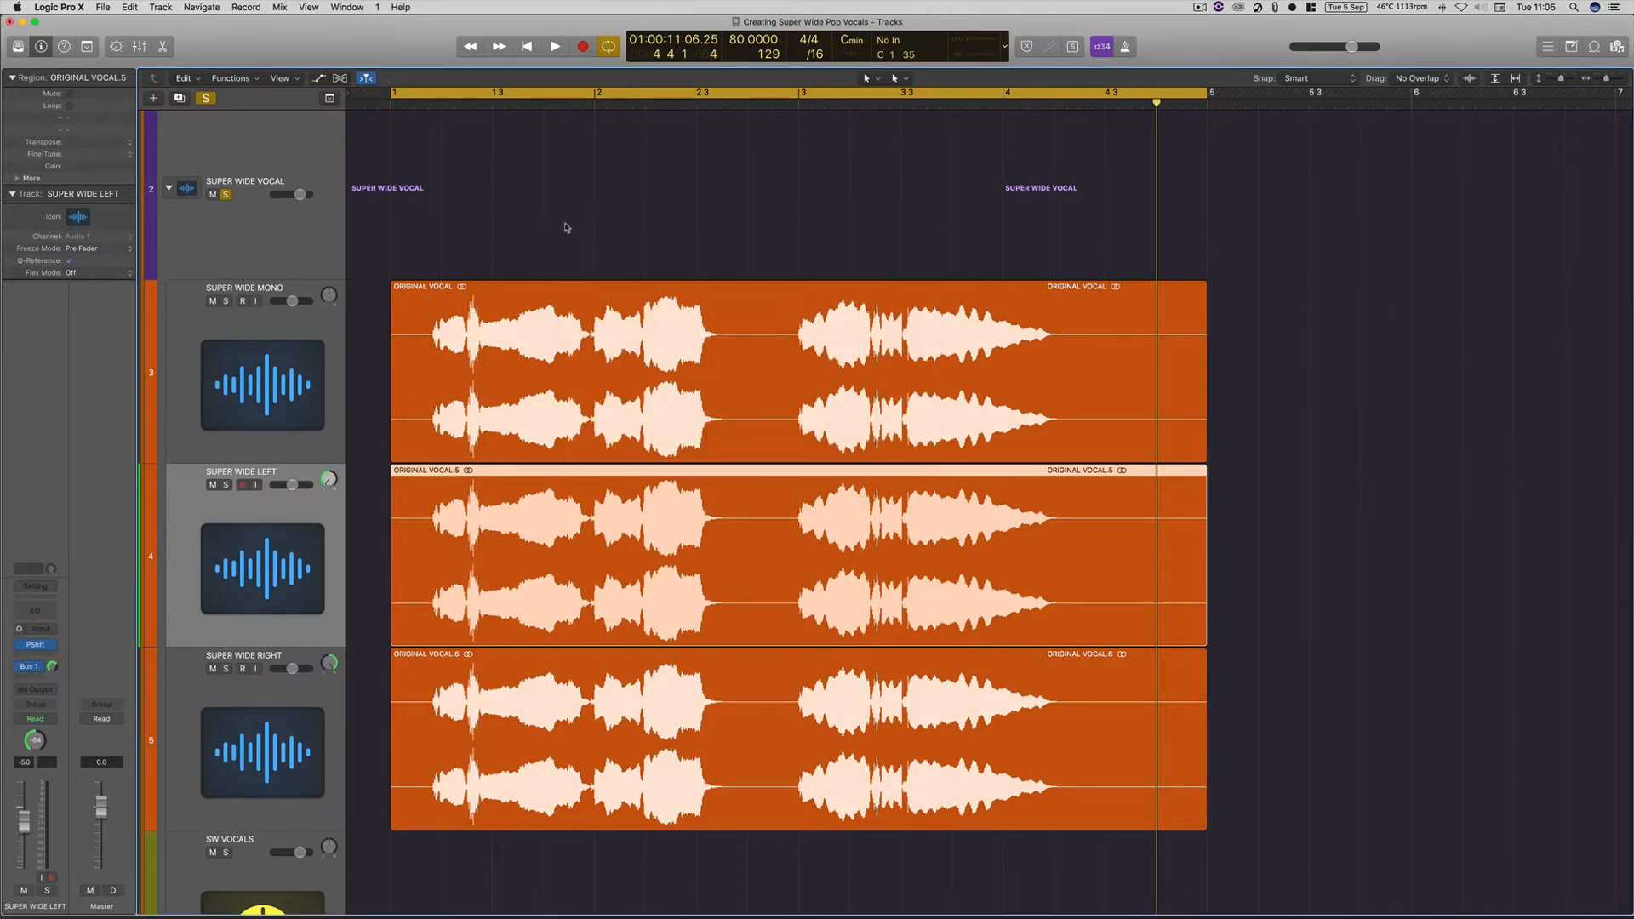
# Step: Turn off Latency Compensation in the SUPER WIDE RIGHT track's Pitch Shifter and close the plug-in window
pyautogui.click(250, 724)
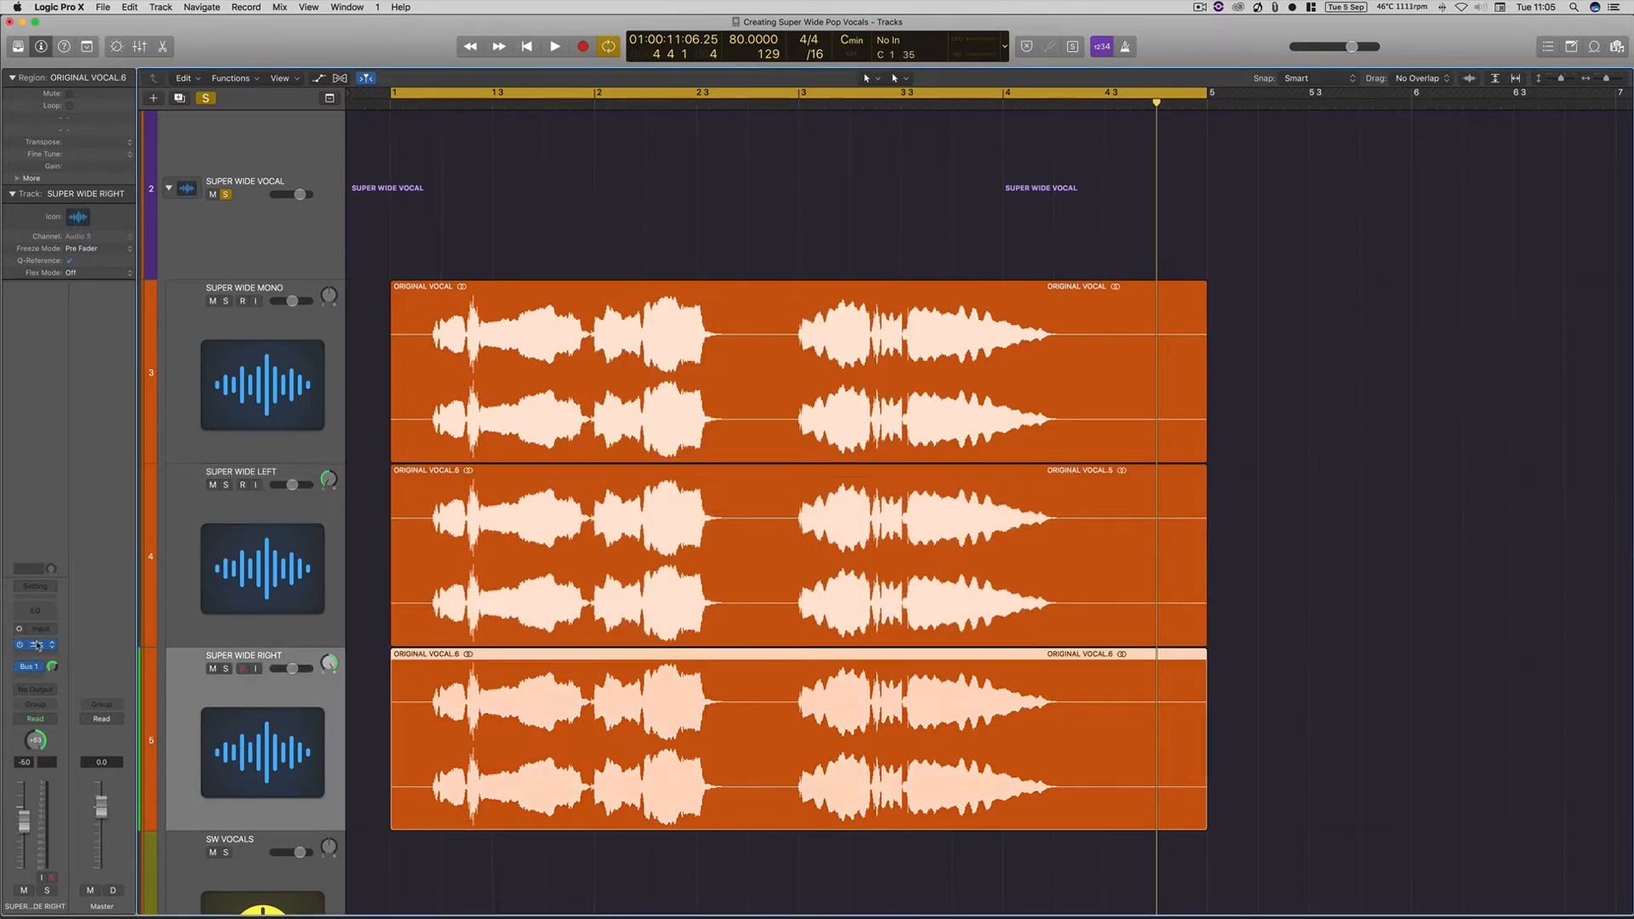
pyautogui.click(37, 645)
pyautogui.click(783, 407)
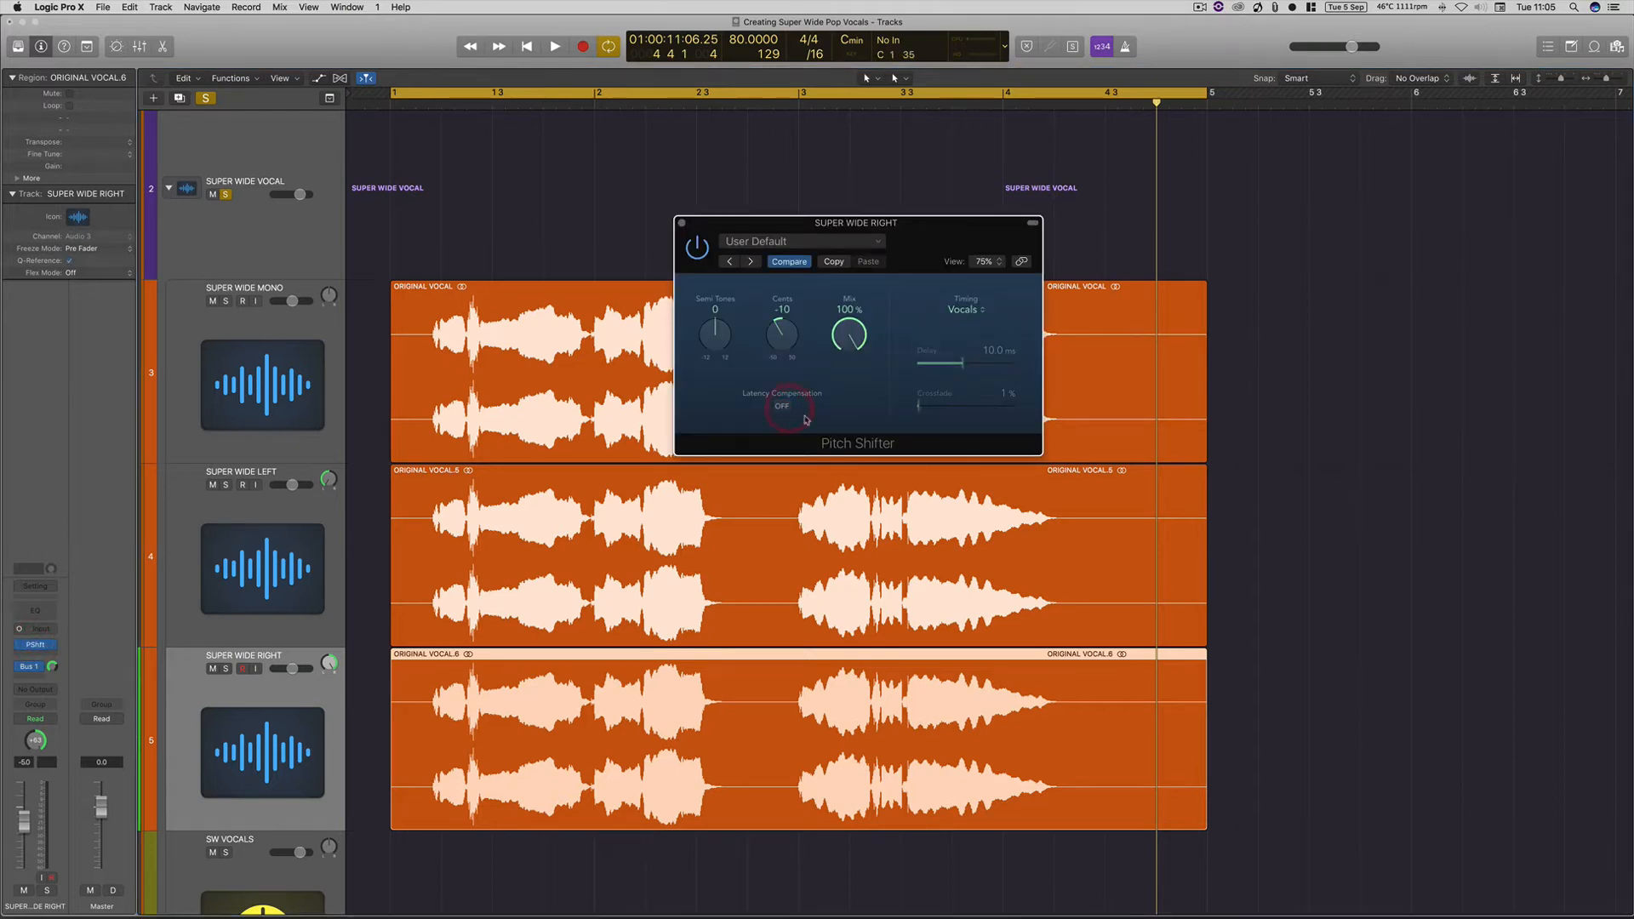
pyautogui.click(683, 224)
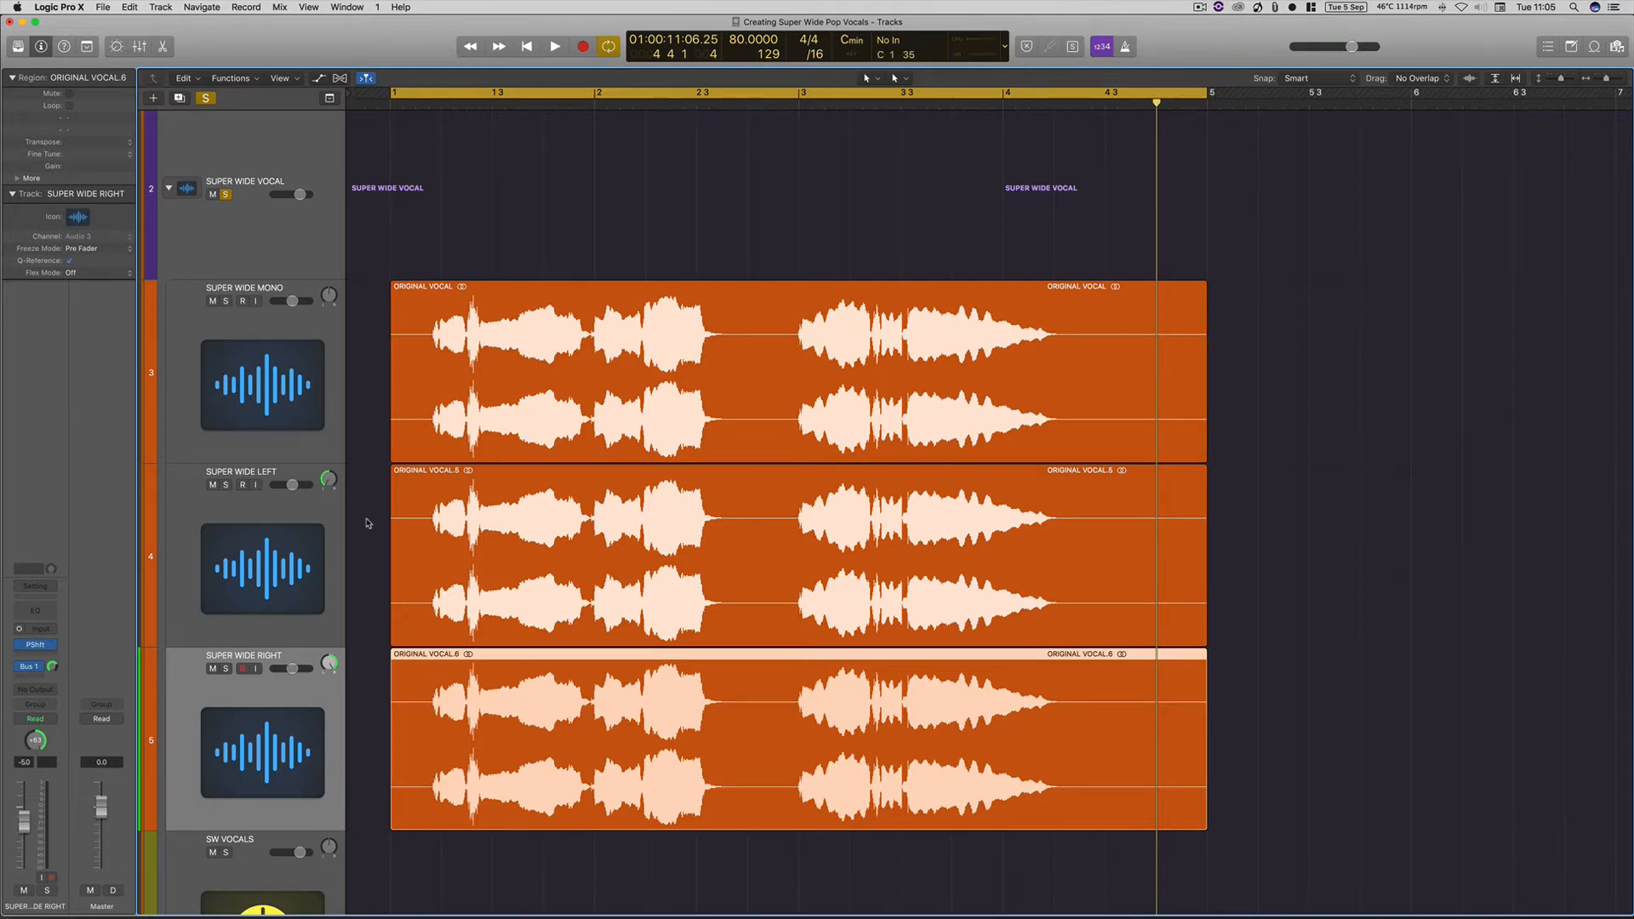
# Step: Bypass the FF Timeless plug-in on the SW VOCALS track and listen to the super wide vocals without it
pyautogui.press('space')
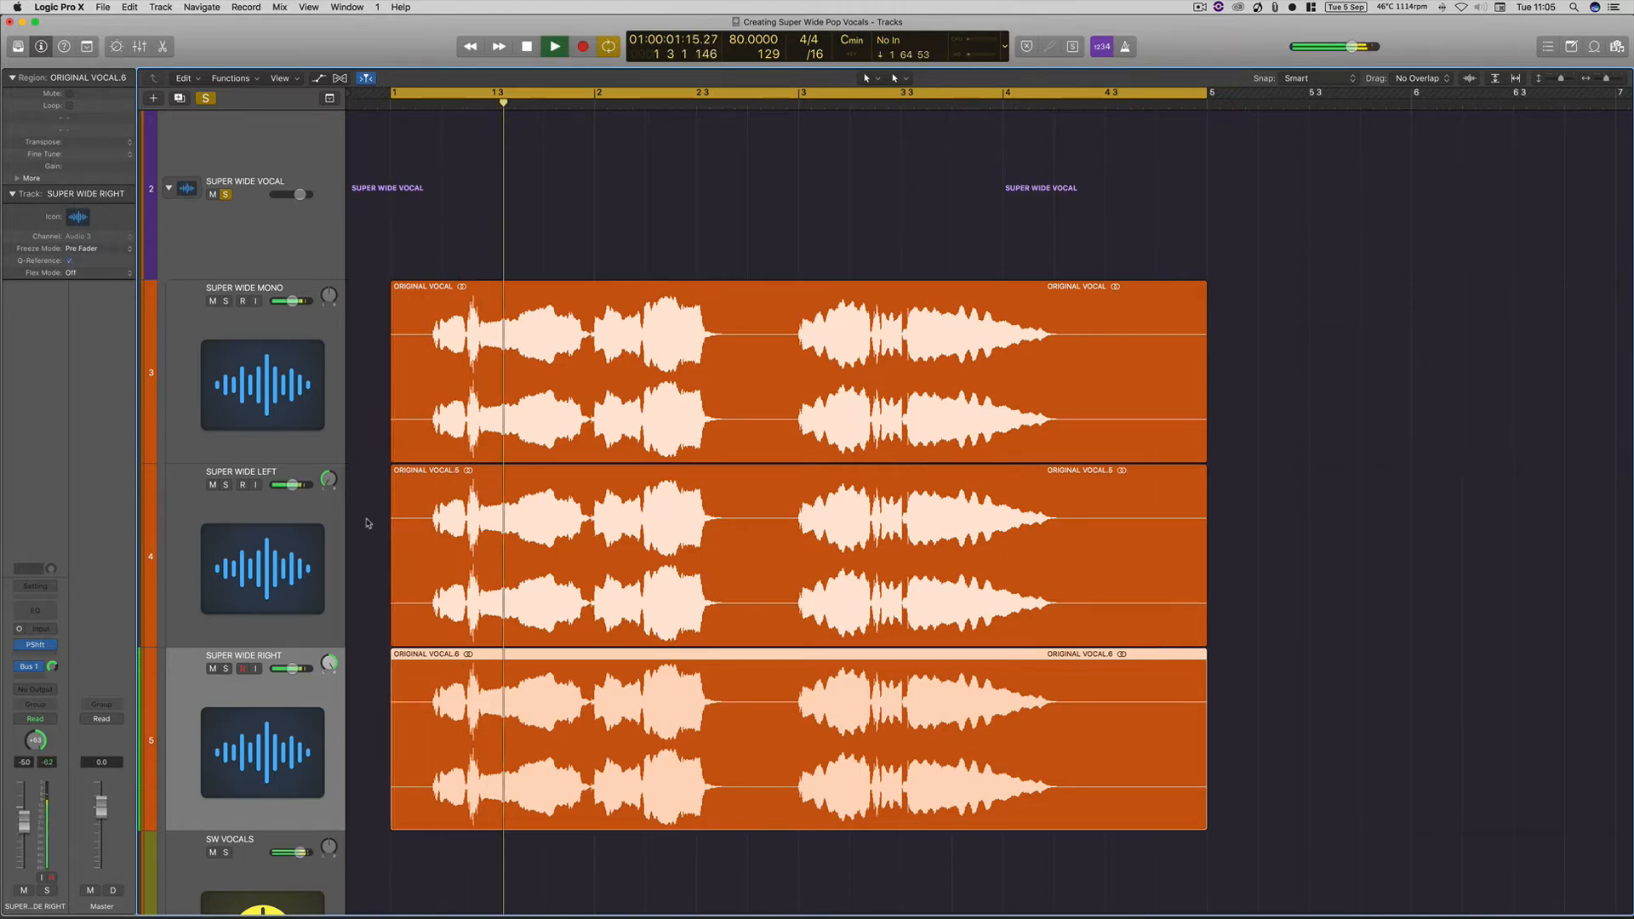
pyautogui.scroll(3, 367, 522)
pyautogui.scroll(-5, 379, 476)
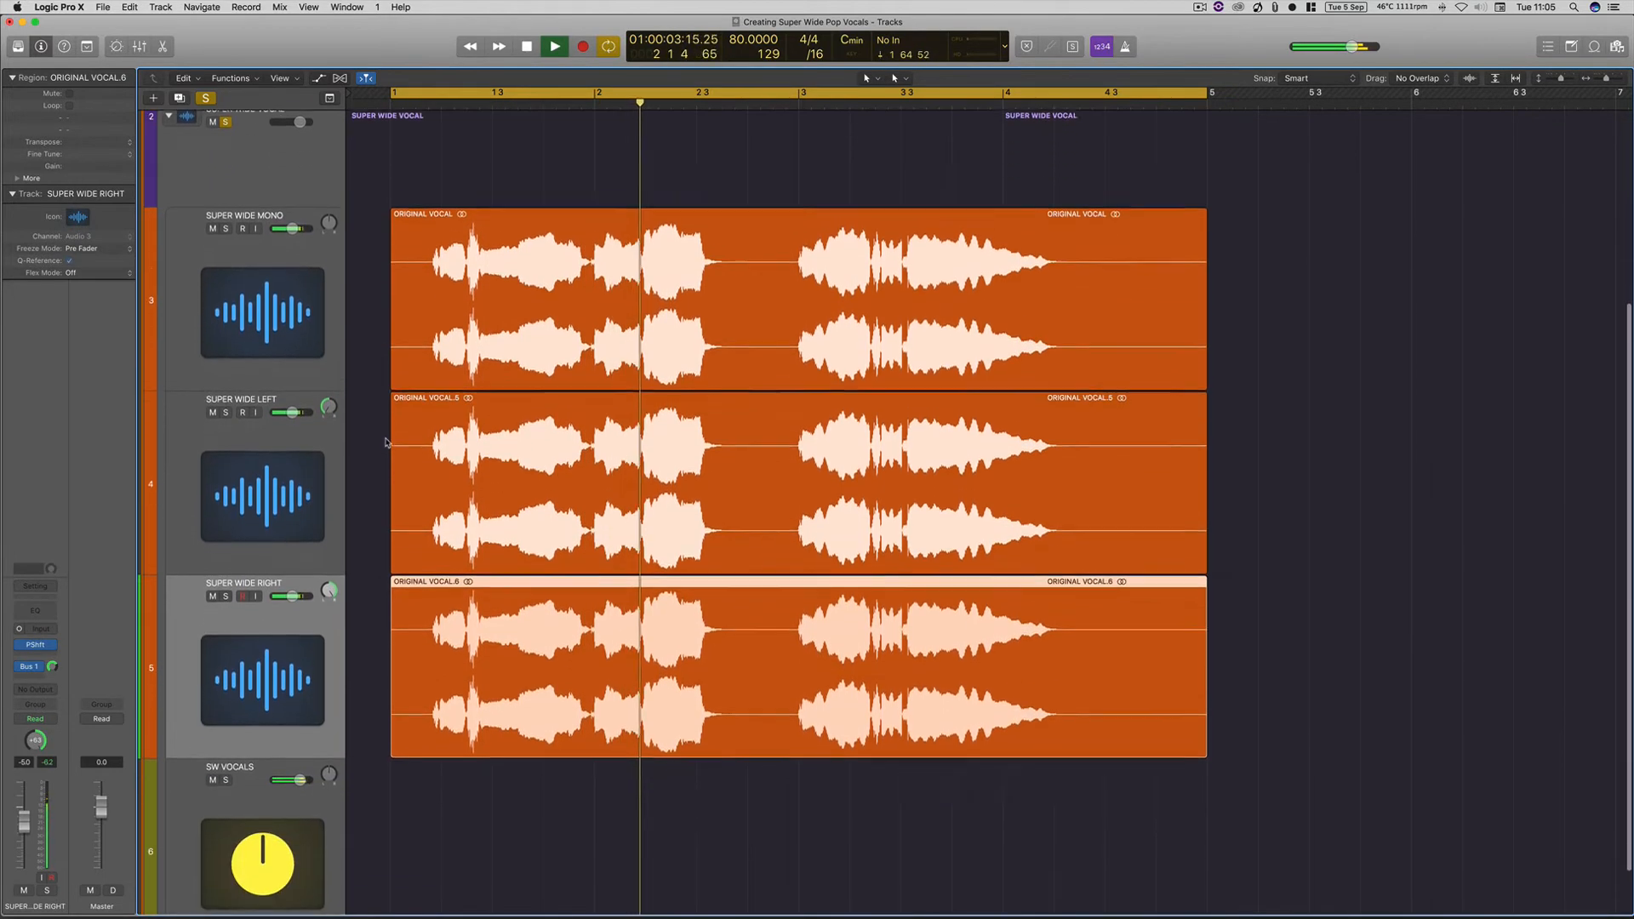
pyautogui.scroll(-3, 385, 443)
pyautogui.press('space')
pyautogui.click(202, 749)
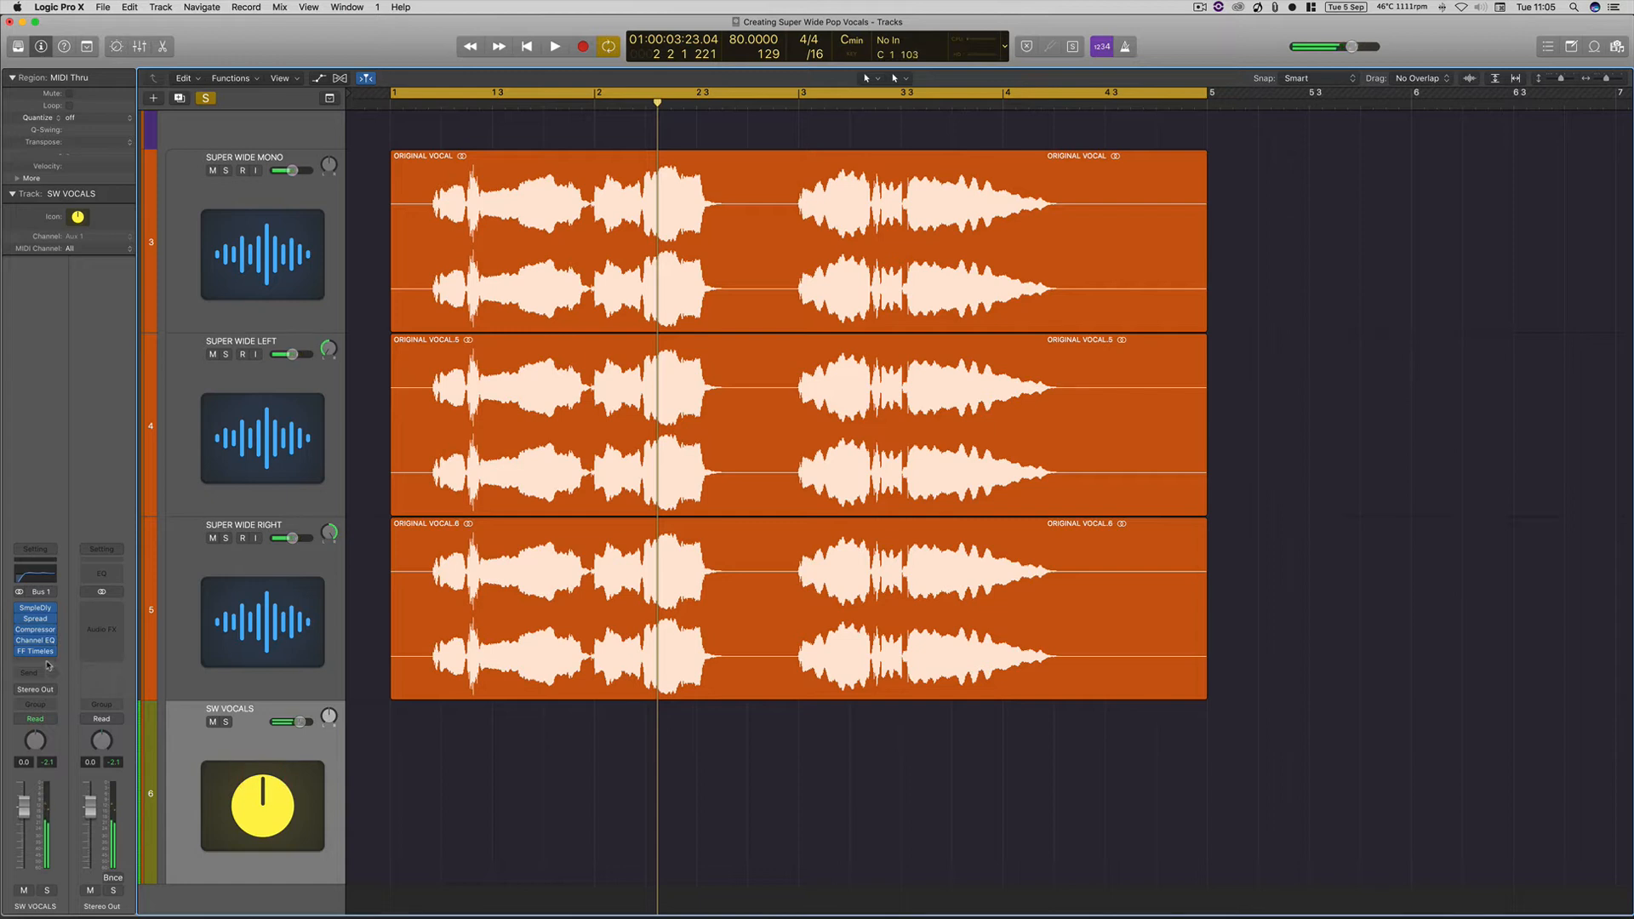
pyautogui.scroll(3, 255, 634)
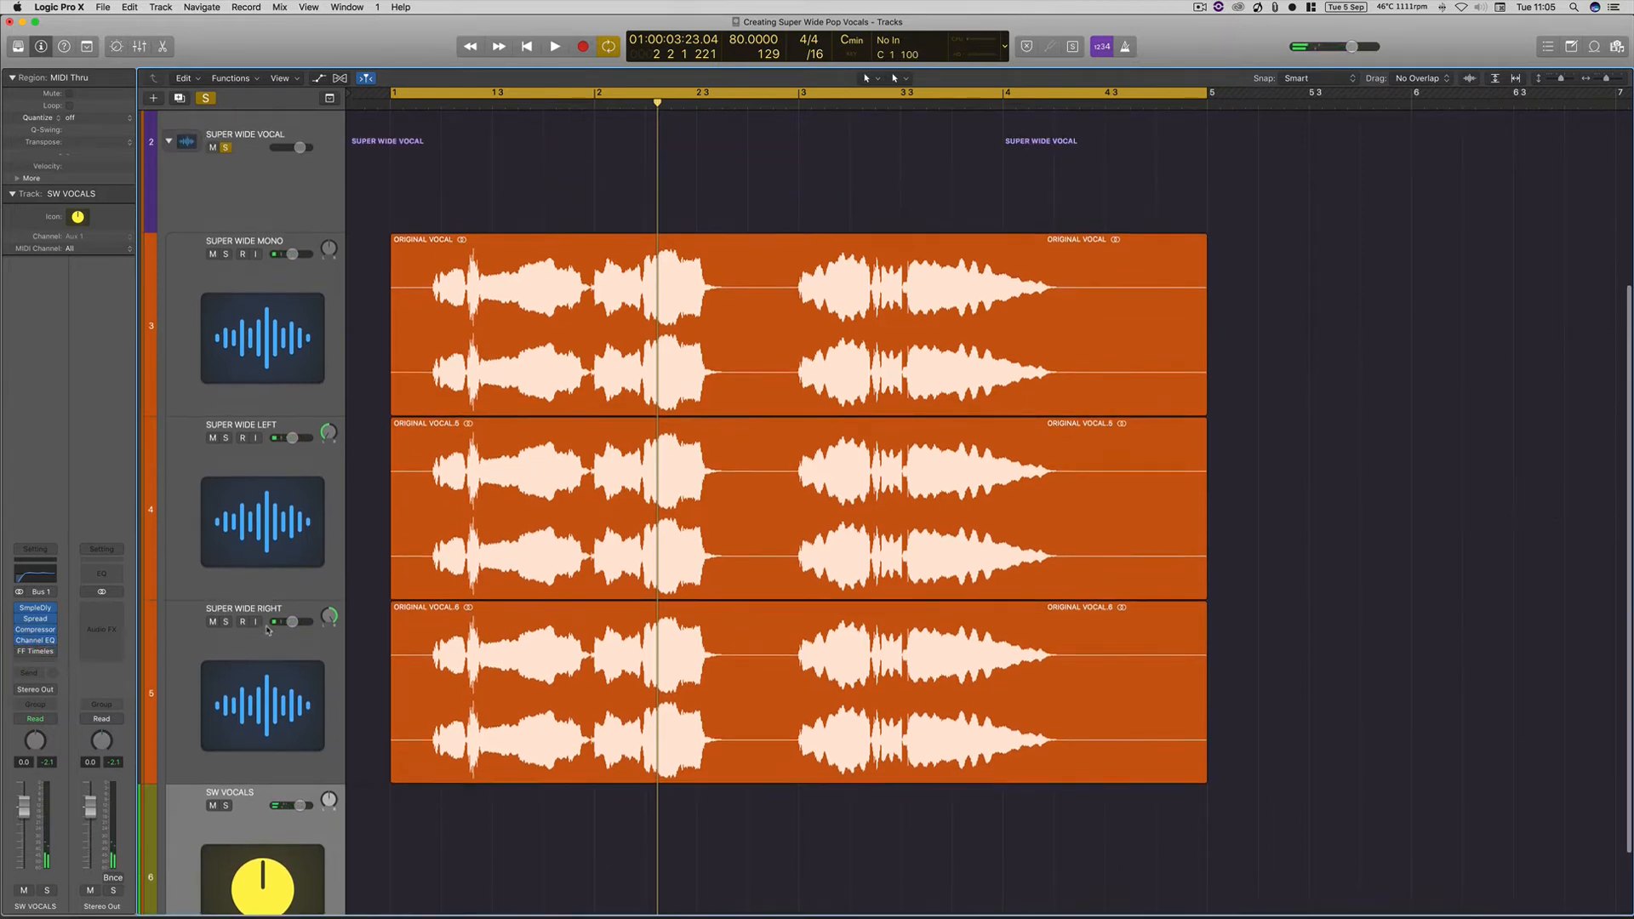
pyautogui.scroll(-2, 268, 630)
pyautogui.press('space')
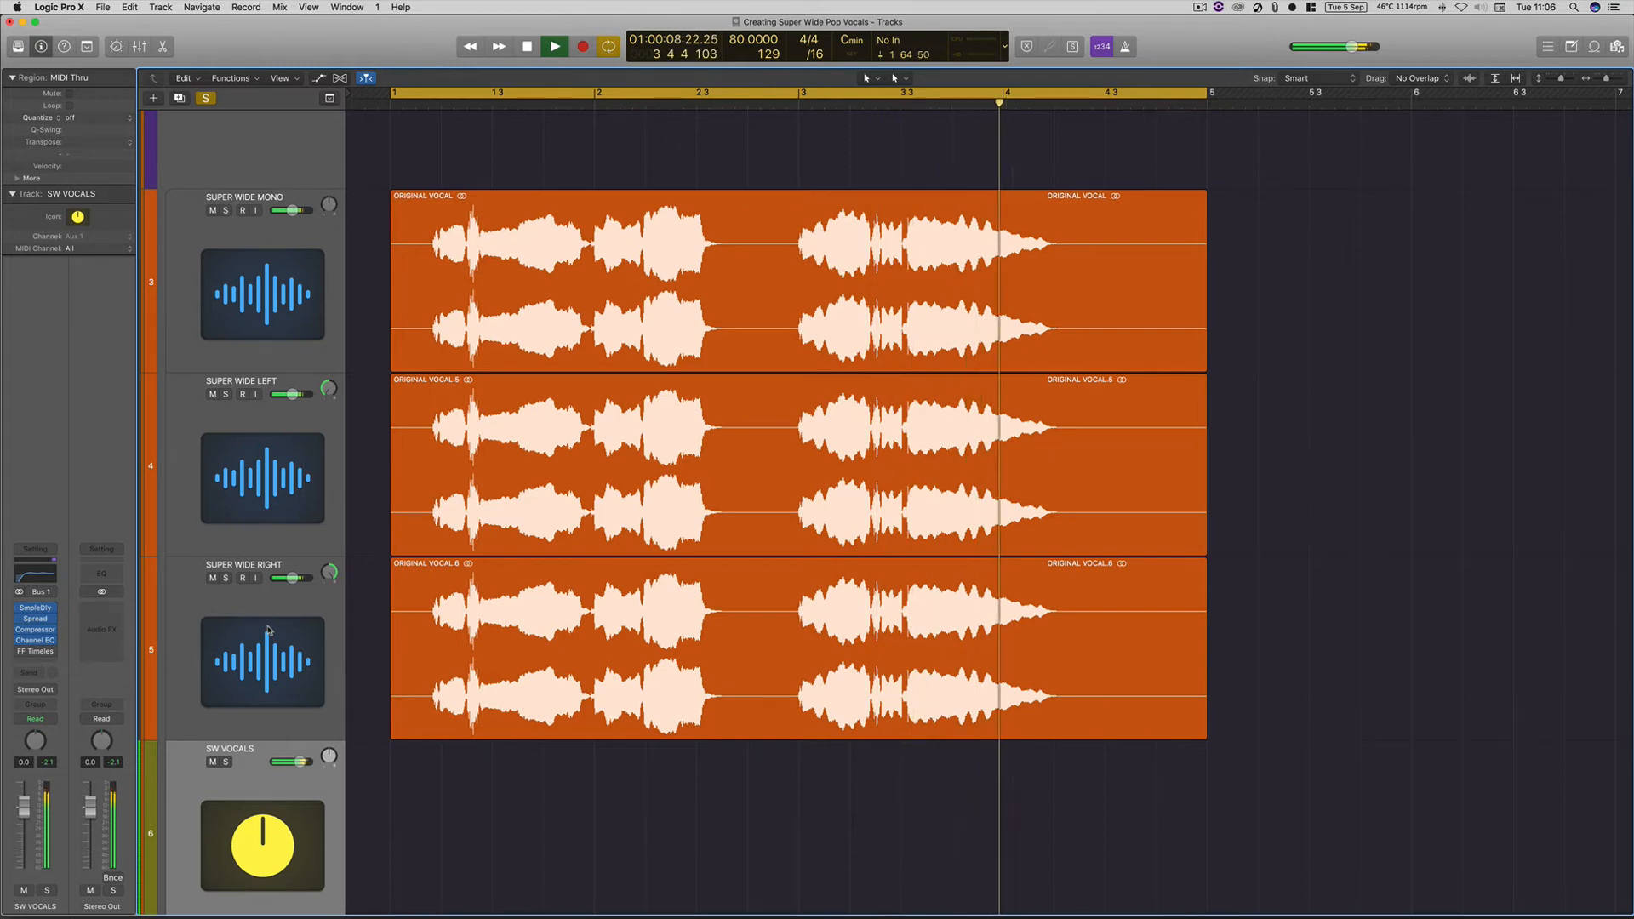
pyautogui.press('space')
# Step: Toggle Latency Compensation in the SUPER WIDE RIGHT track's Pitch Shifter and close the plug-in window
pyautogui.click(232, 656)
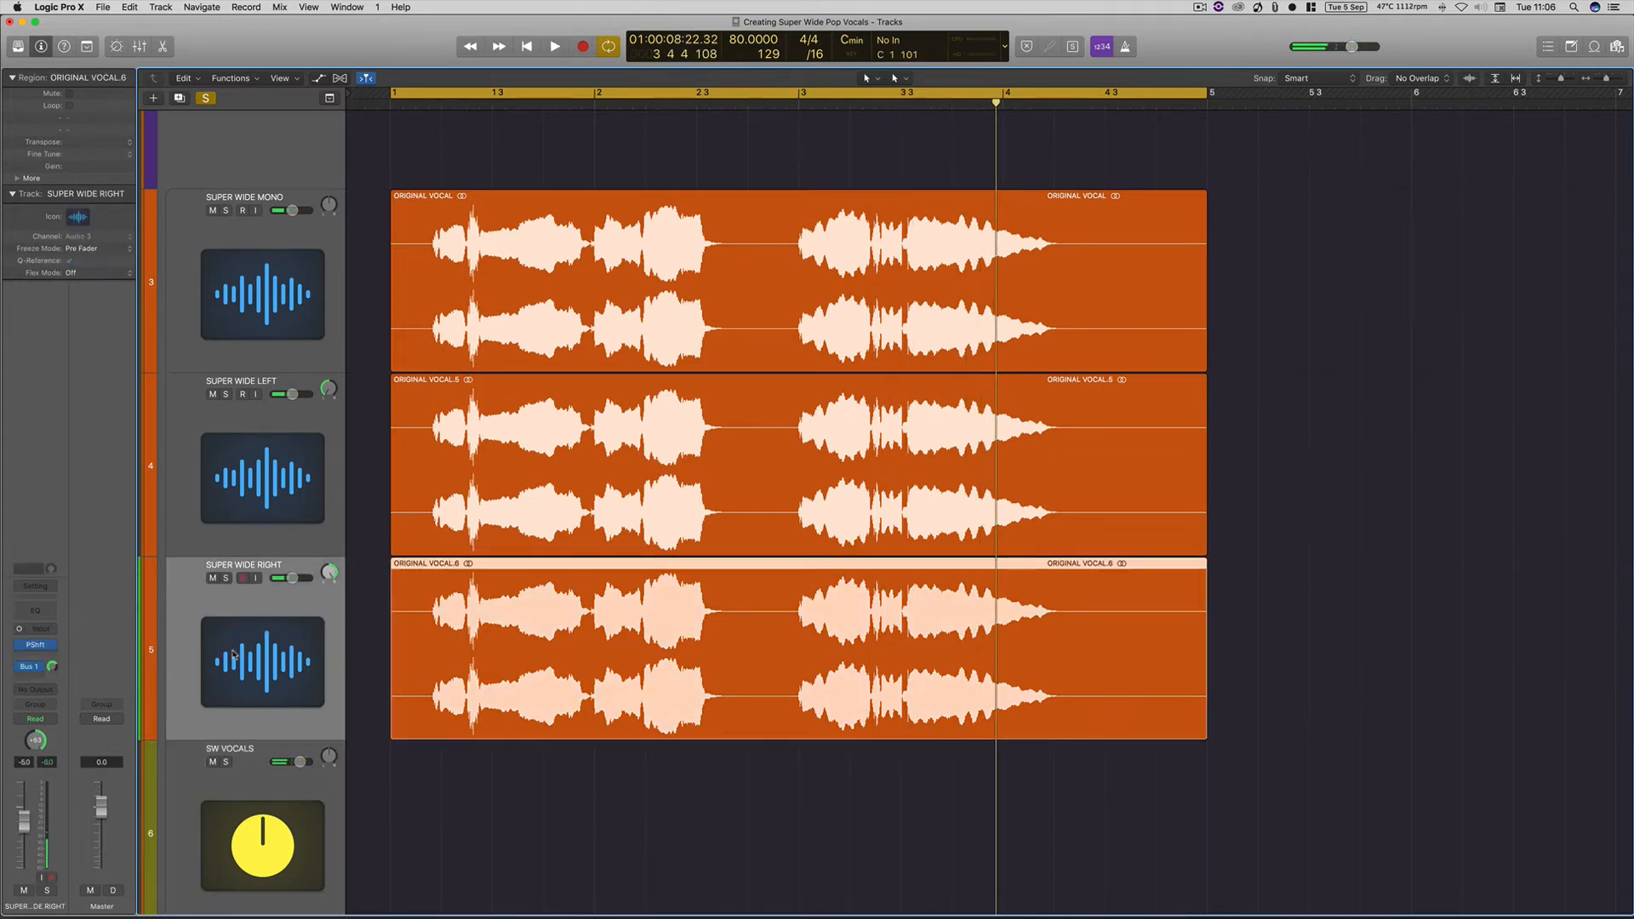
pyautogui.click(37, 646)
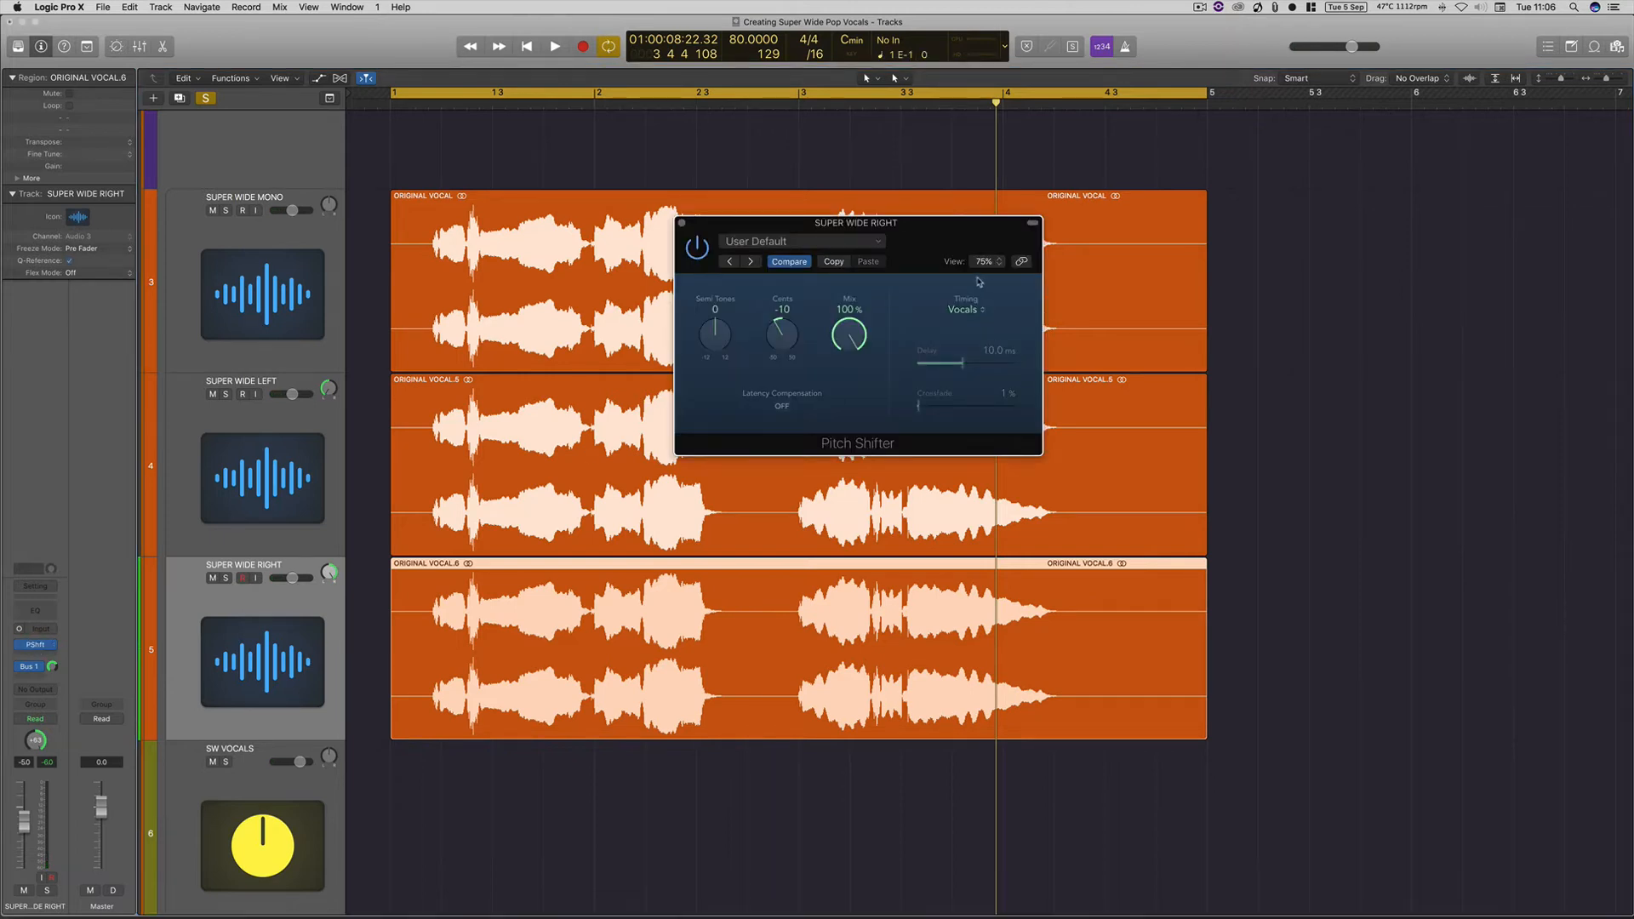
pyautogui.click(781, 408)
pyautogui.click(682, 224)
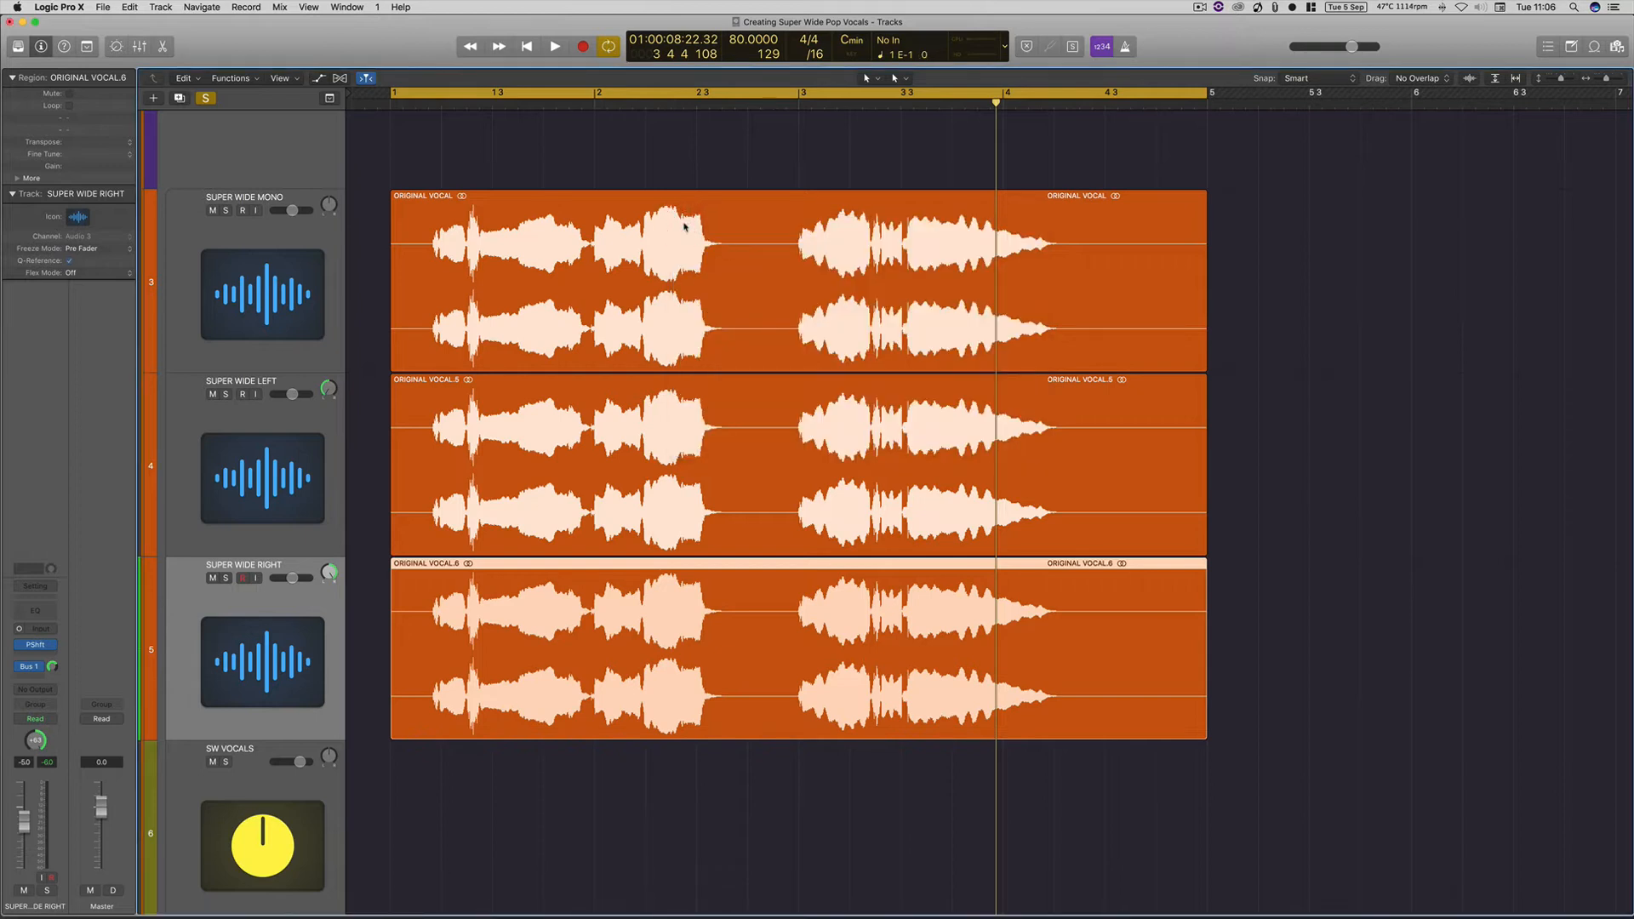
# Step: Check Latency Compensation in the SUPER WIDE LEFT track's Pitch Shifter and close the plug-in window
pyautogui.click(253, 479)
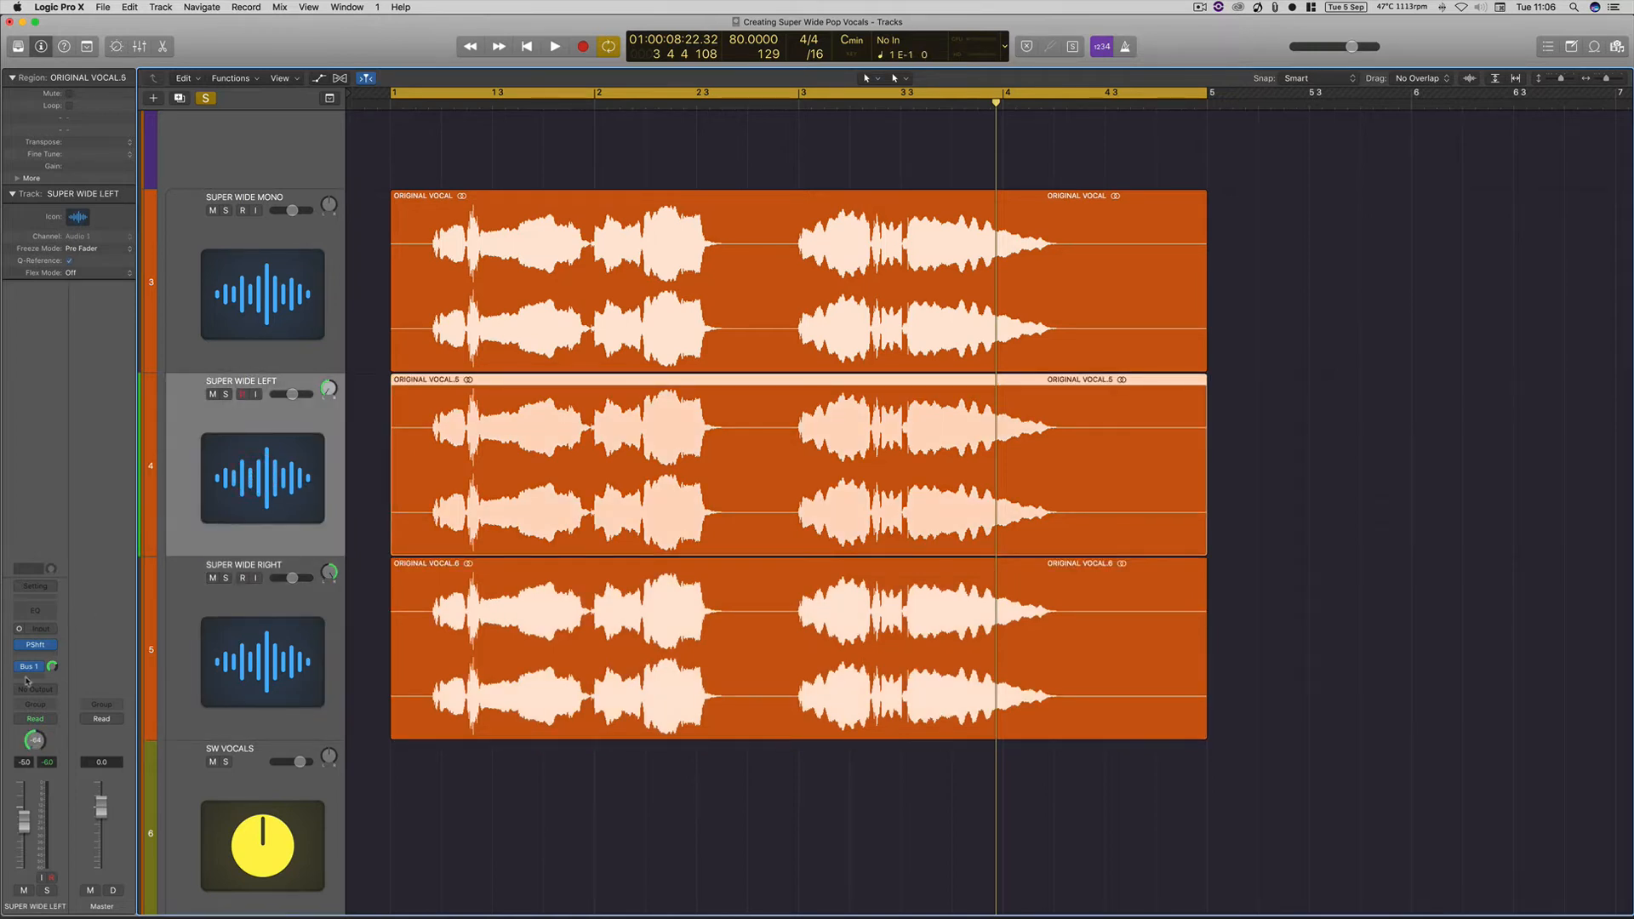
pyautogui.click(39, 649)
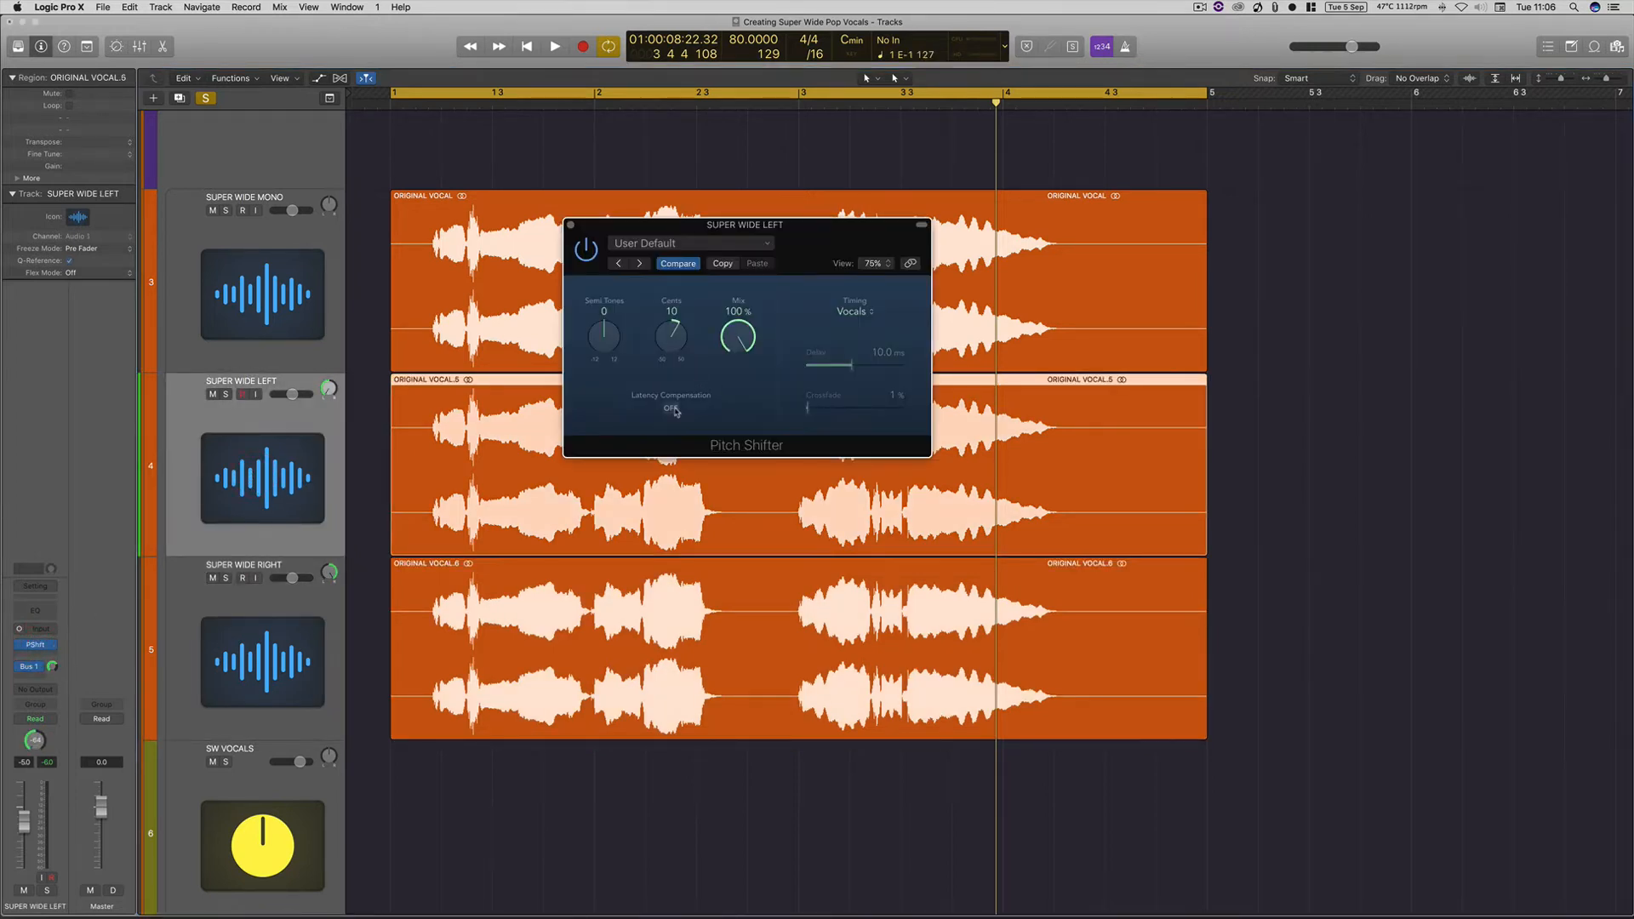
pyautogui.click(572, 226)
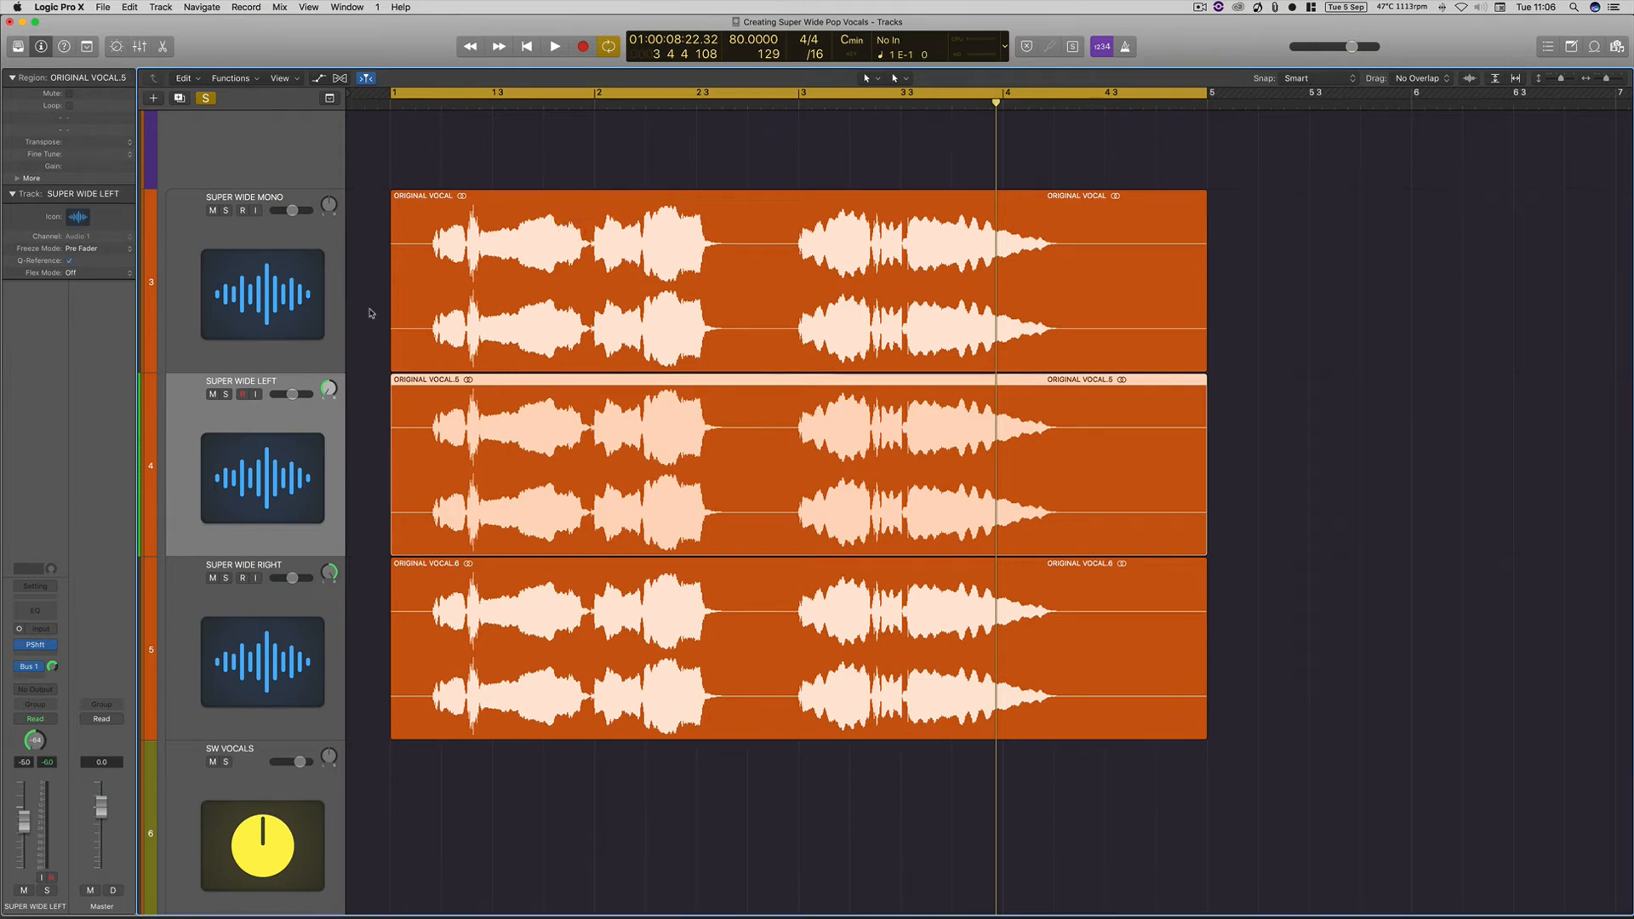
# Step: Listen to the combined super wide vocal tracks, then replay them from the beginning
pyautogui.press('space')
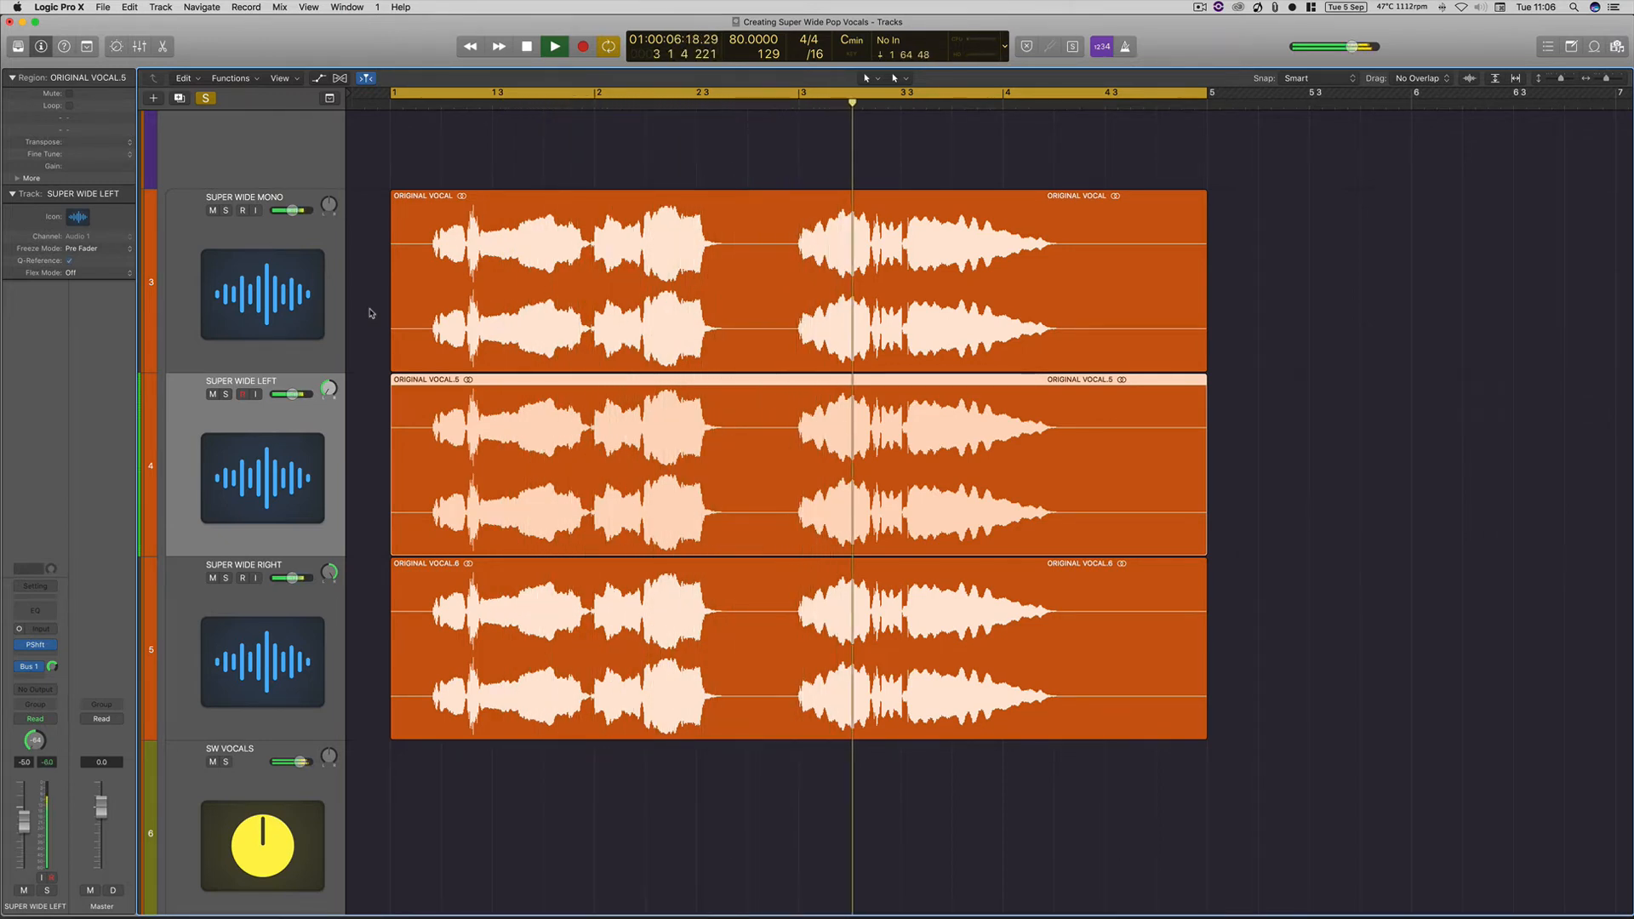
pyautogui.press('space')
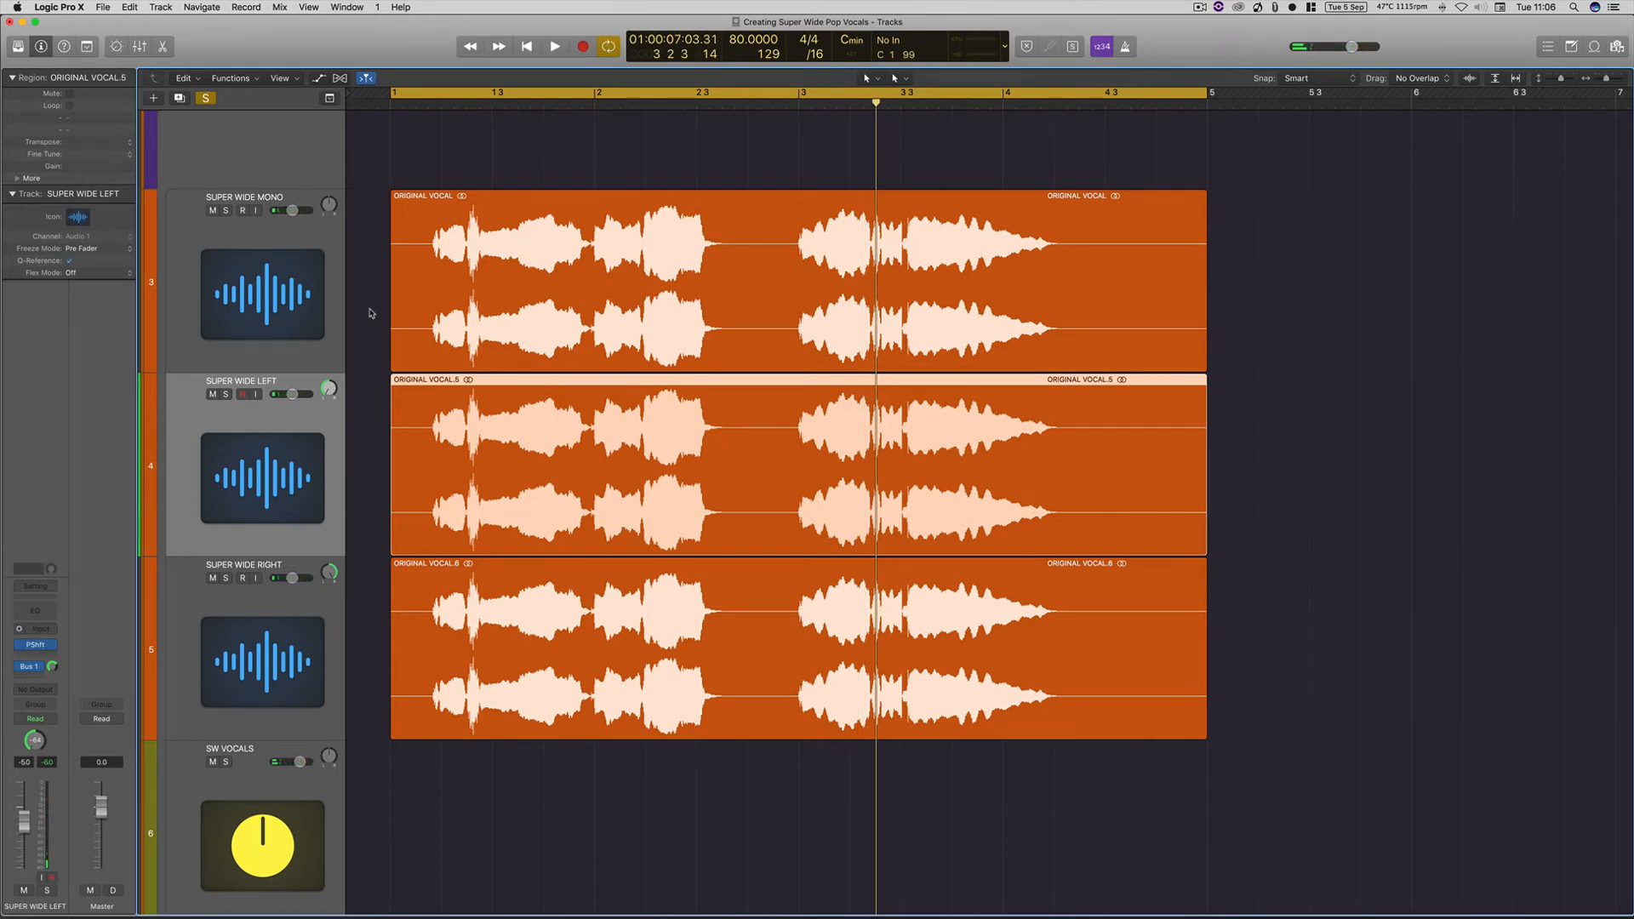
pyautogui.press('Return')
pyautogui.press('space')
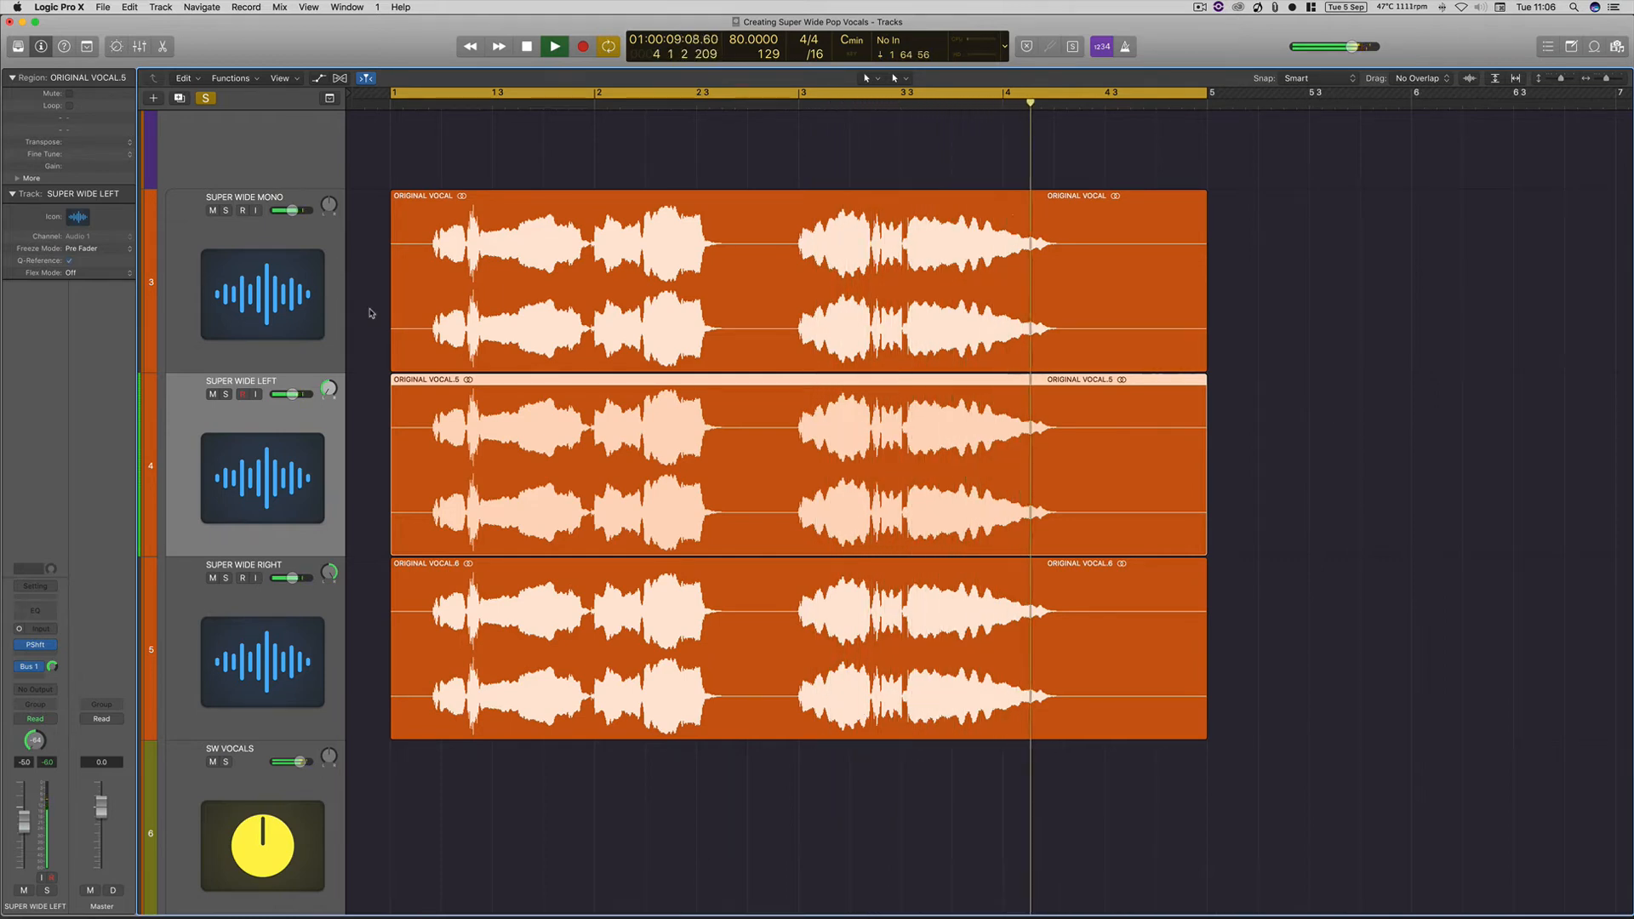
pyautogui.press('space')
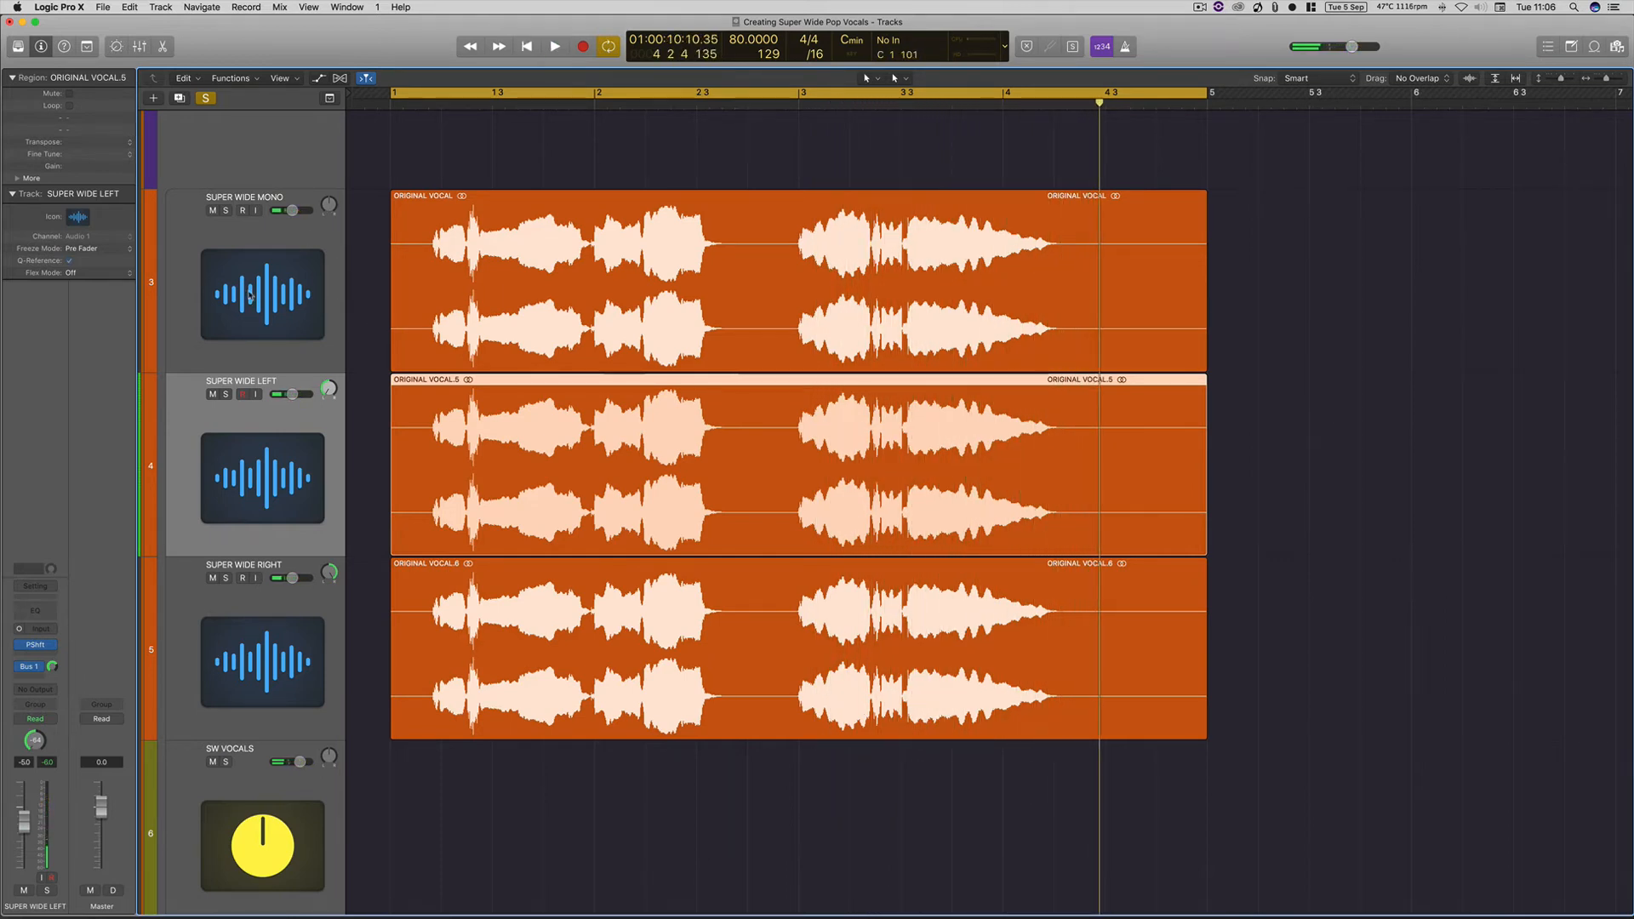
# Step: Show the mixer and select the SUPER WIDE MONO, LEFT and RIGHT channel strips together
pyautogui.click(193, 276)
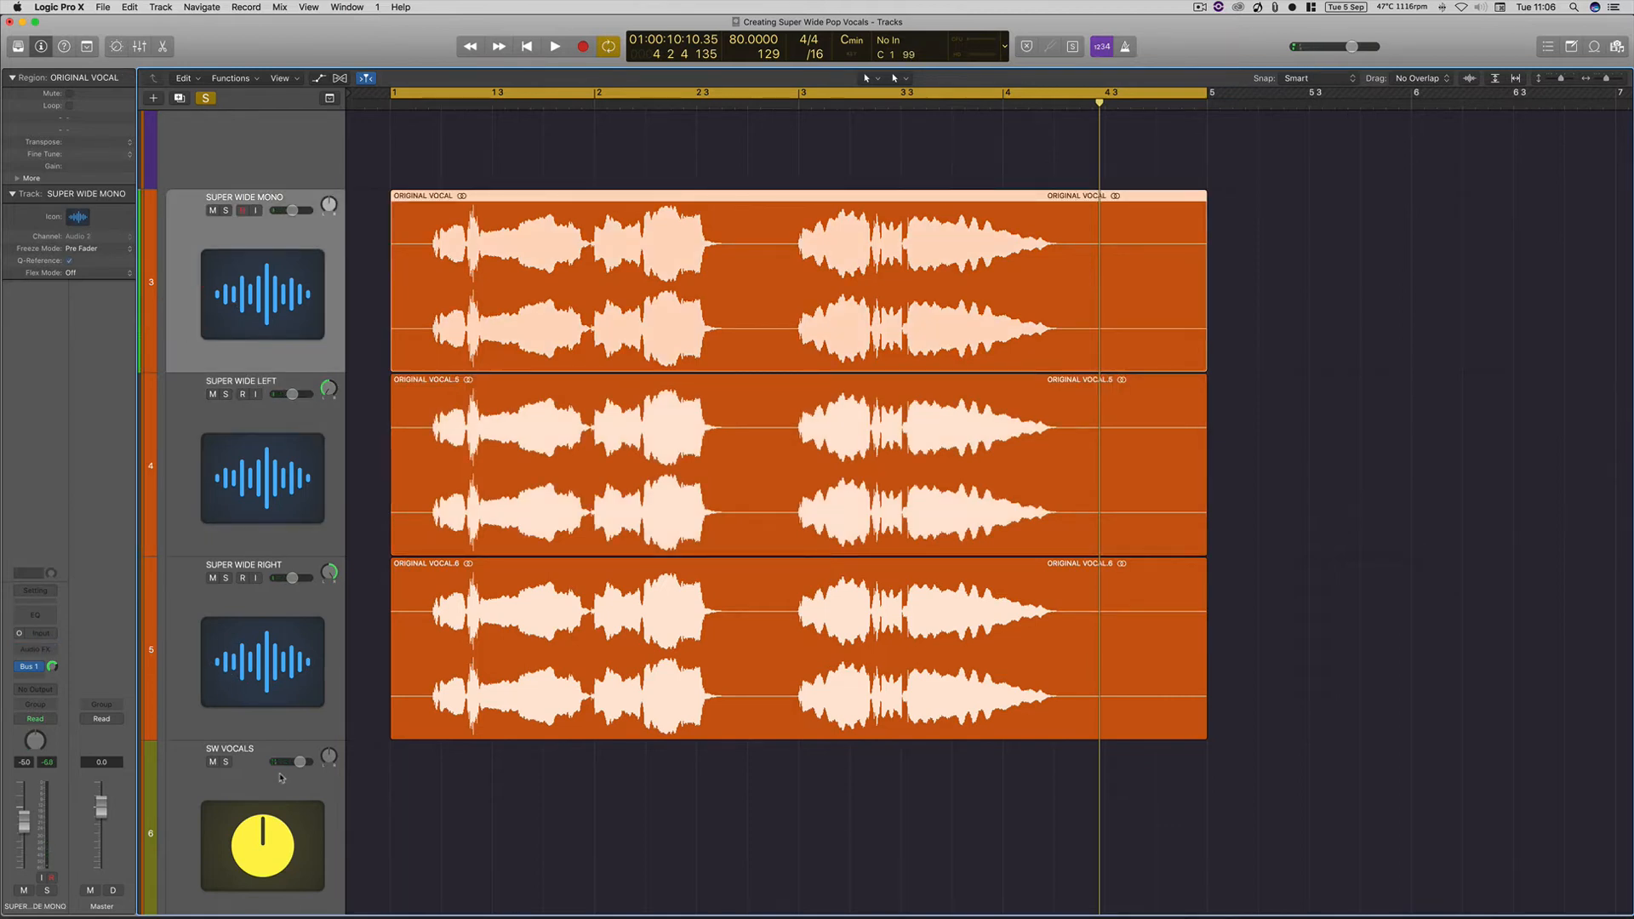
pyautogui.scroll(-1, 277, 774)
pyautogui.scroll(-2, 276, 774)
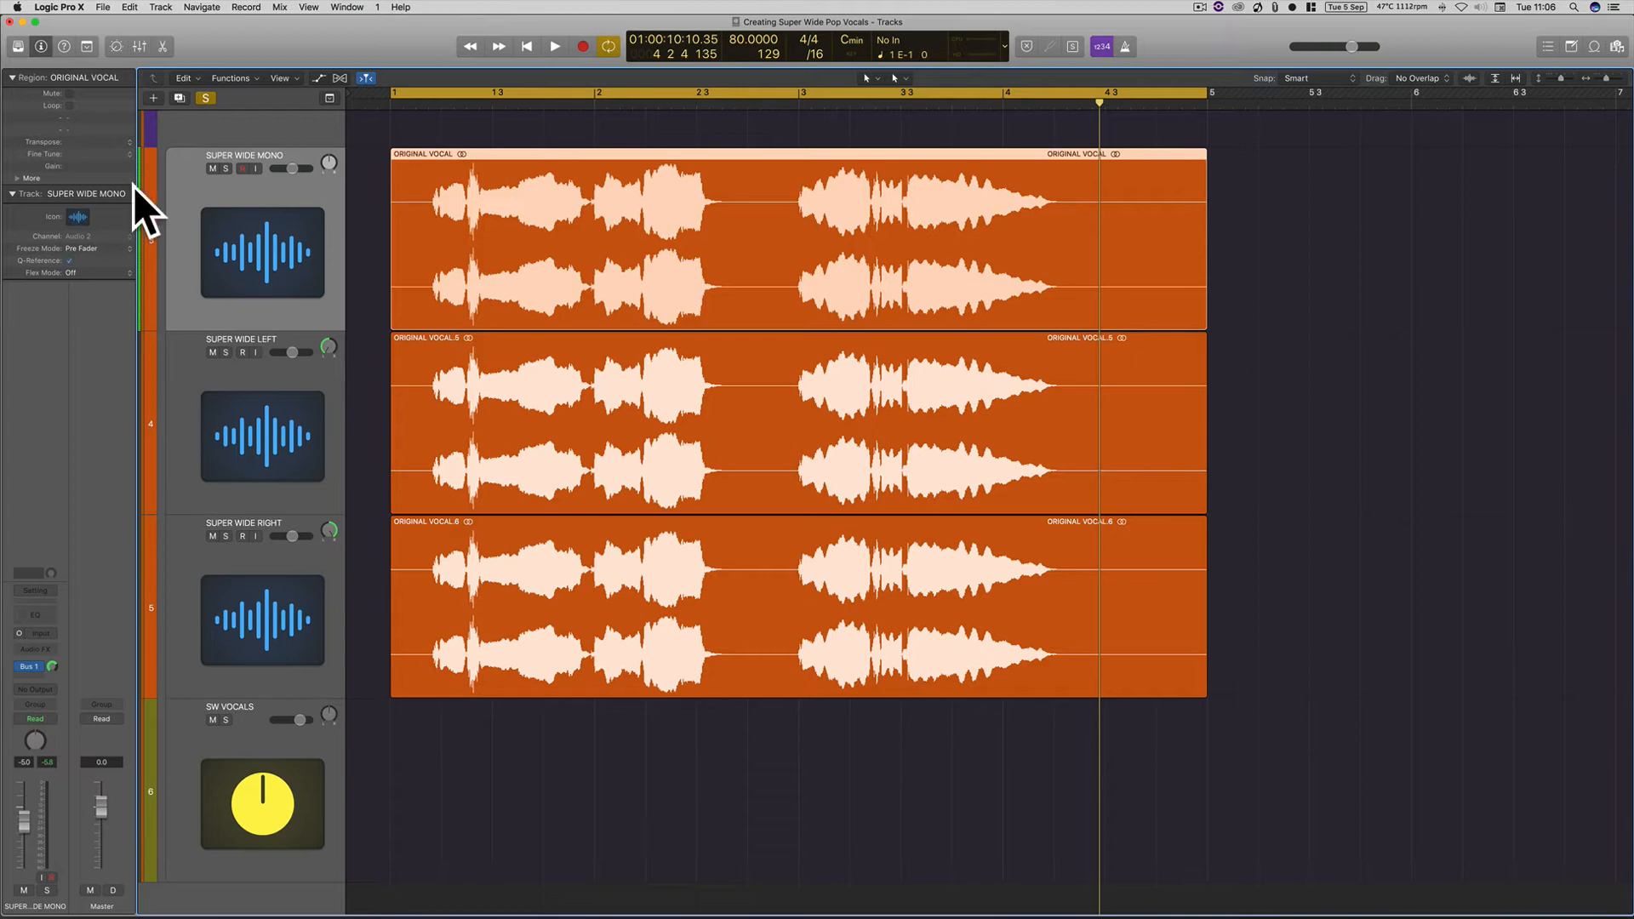
pyautogui.click(139, 47)
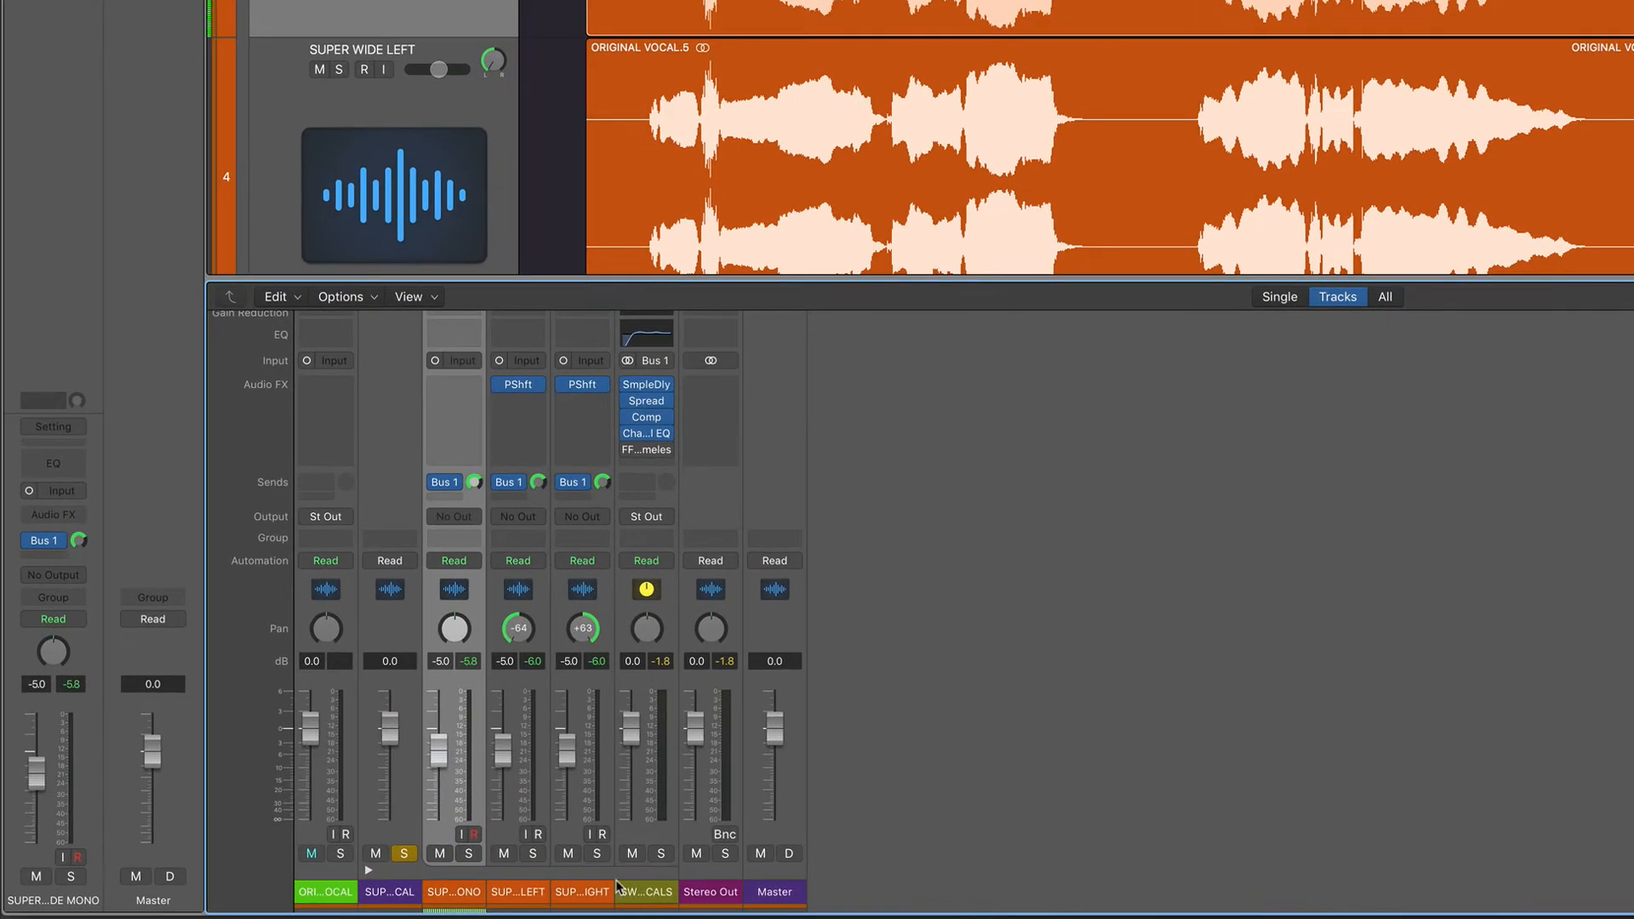
pyautogui.click(579, 834)
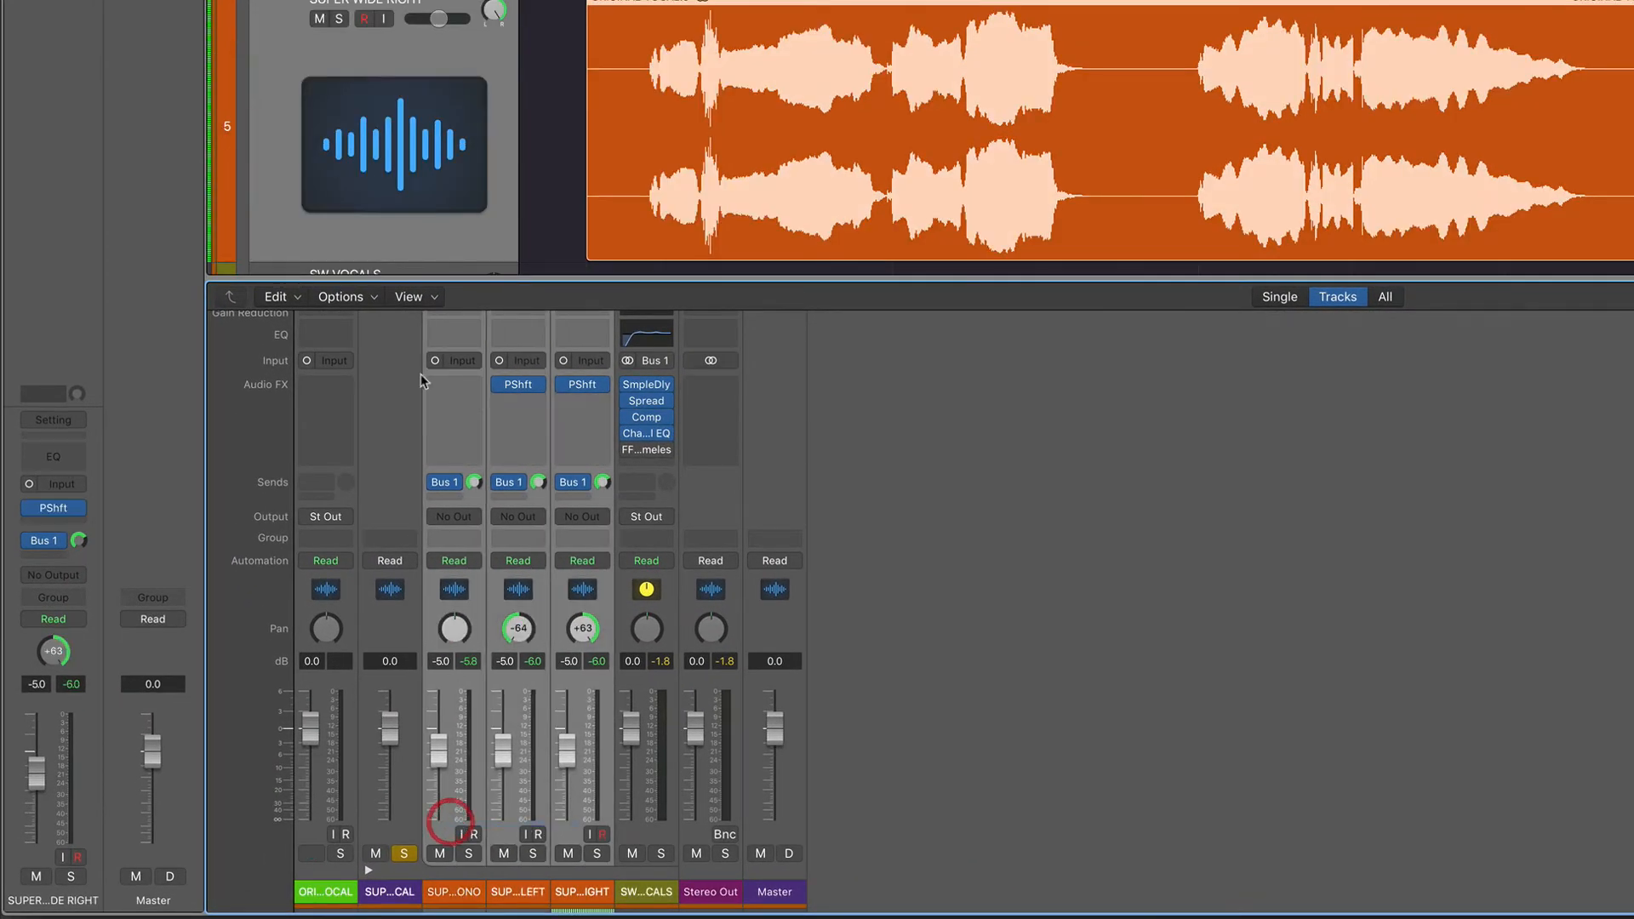
# Step: Remove the Bus 1 send from the three selected super wide vocal channel strips
pyautogui.click(449, 483)
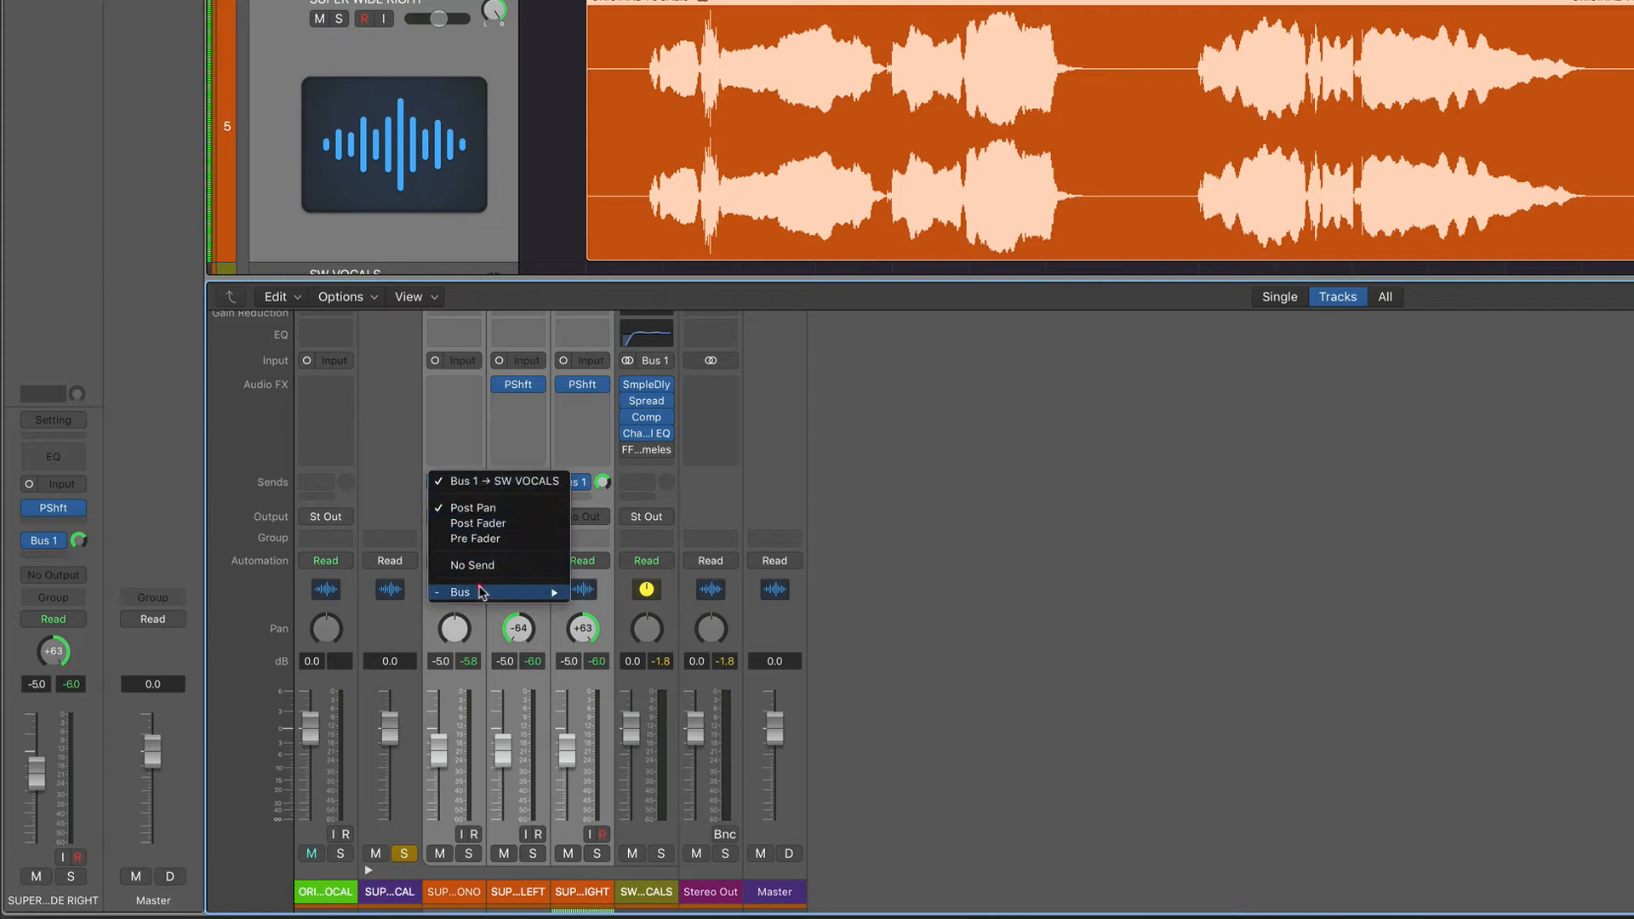
pyautogui.moveTo(545, 592)
pyautogui.click(672, 307)
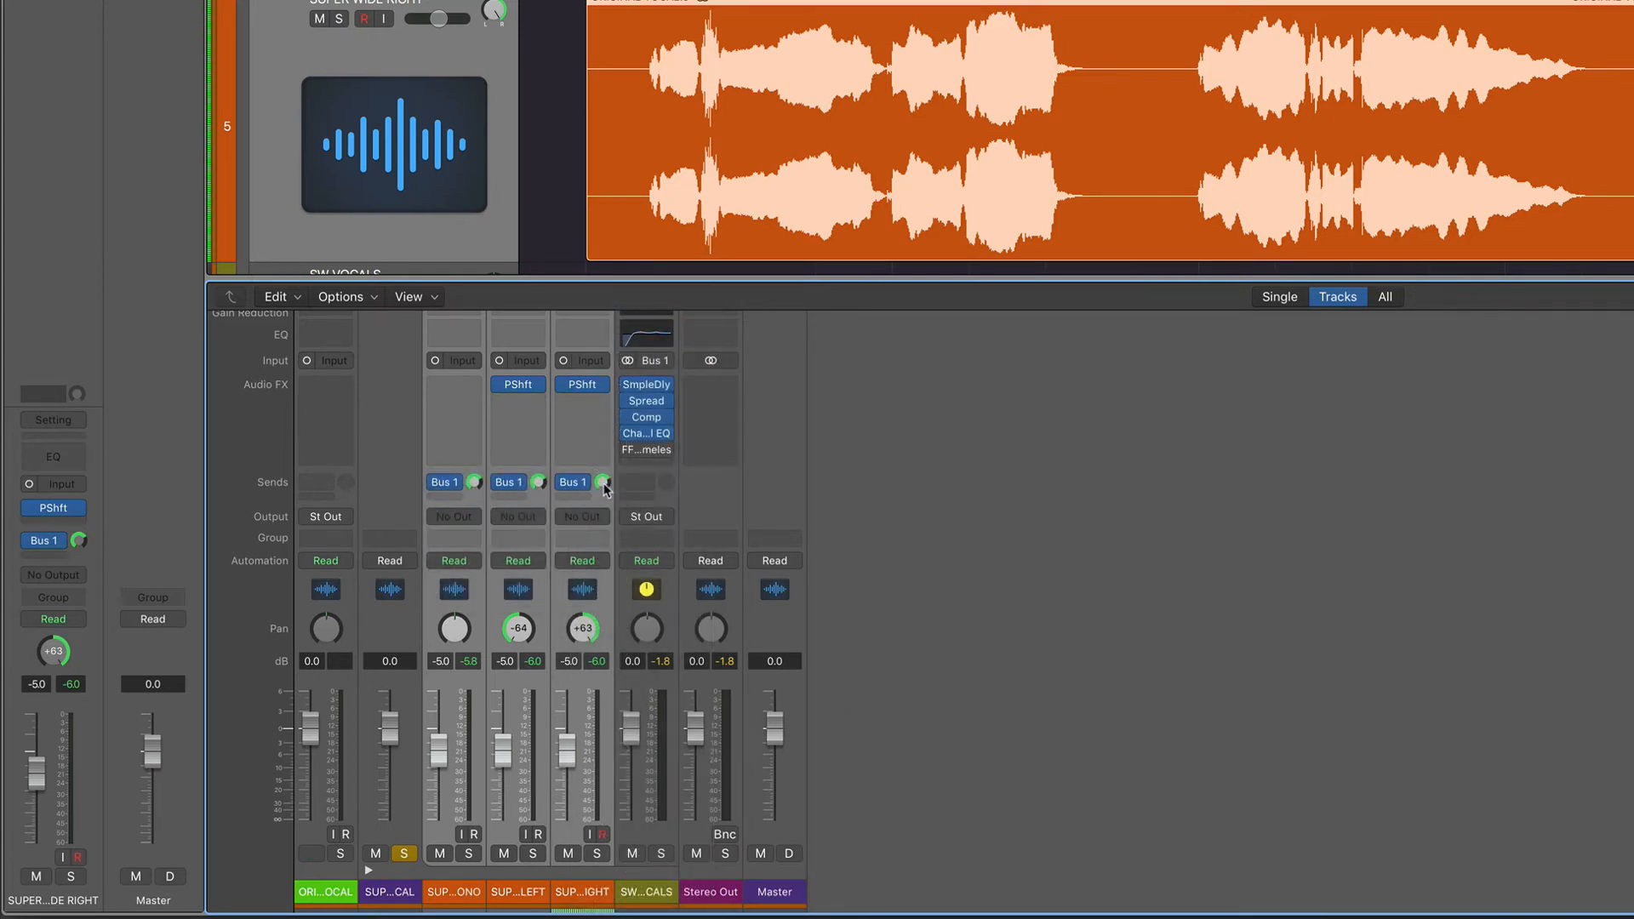
pyautogui.click(454, 481)
pyautogui.click(457, 487)
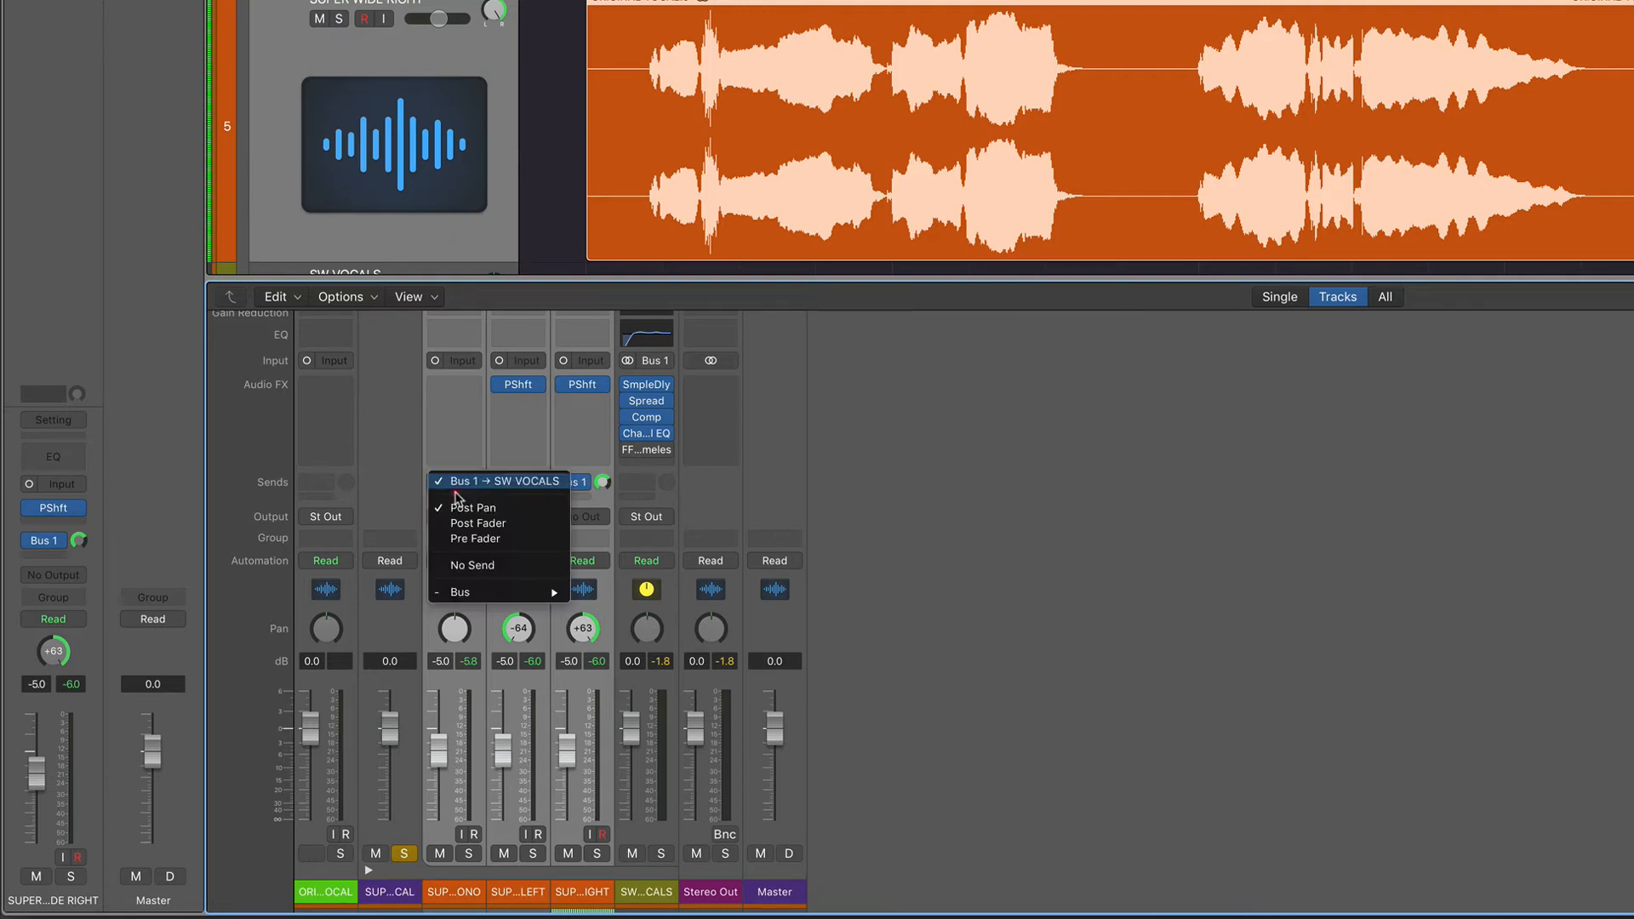
pyautogui.click(464, 564)
# Step: Add a send to Bus 1 on the three selected vocal channels and reset the send levels to their default
pyautogui.click(443, 490)
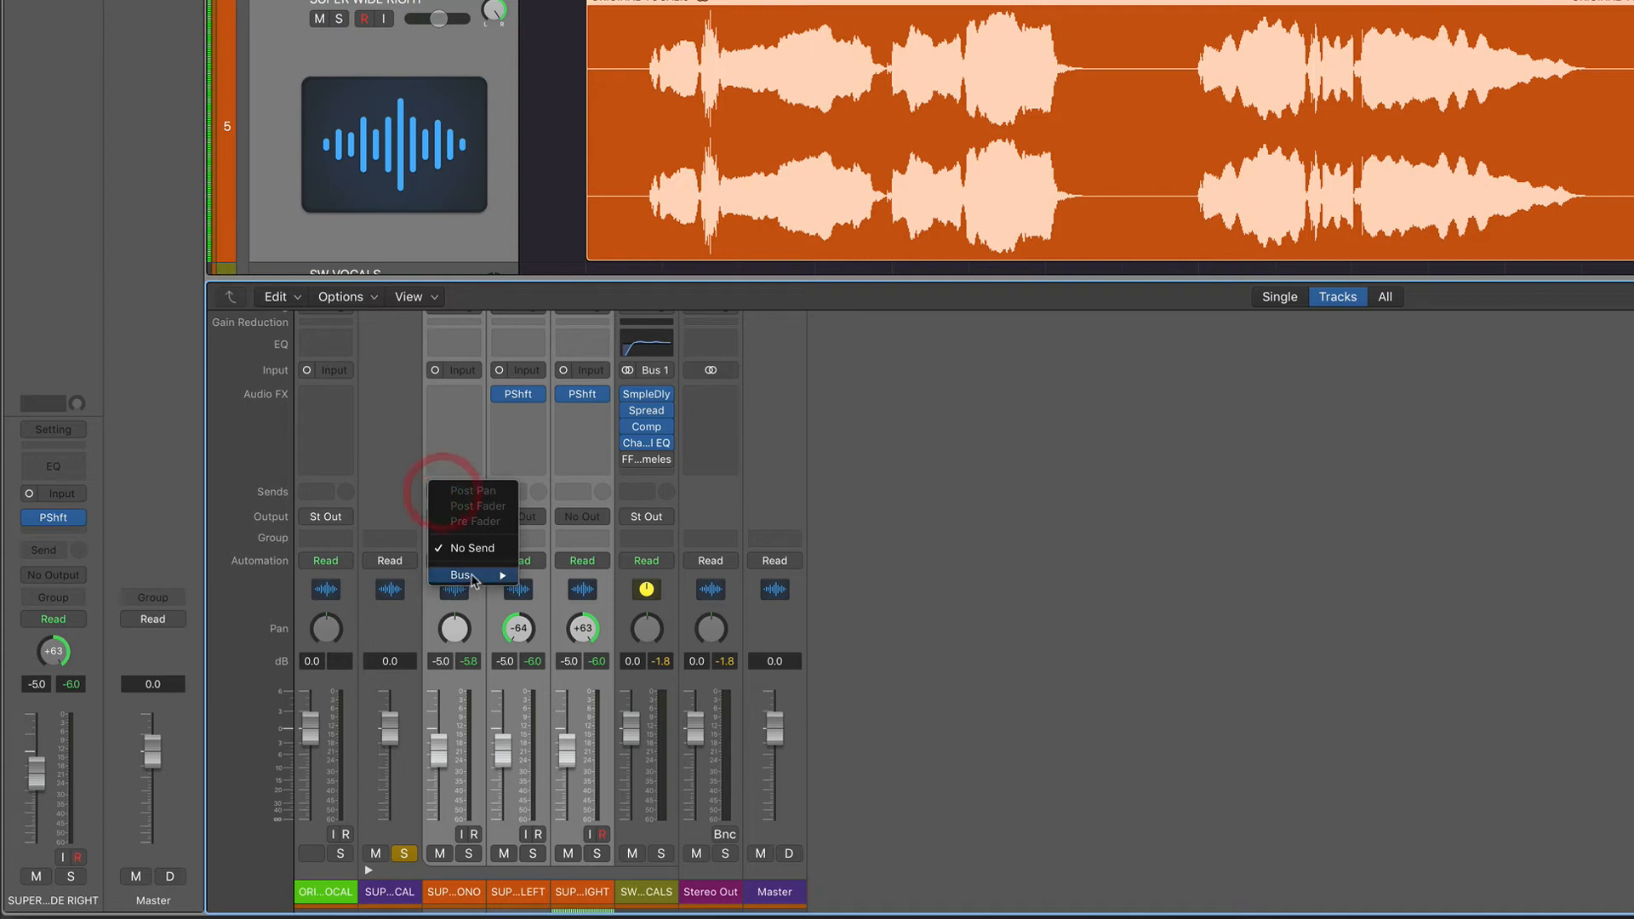
pyautogui.moveTo(464, 576)
pyautogui.click(599, 305)
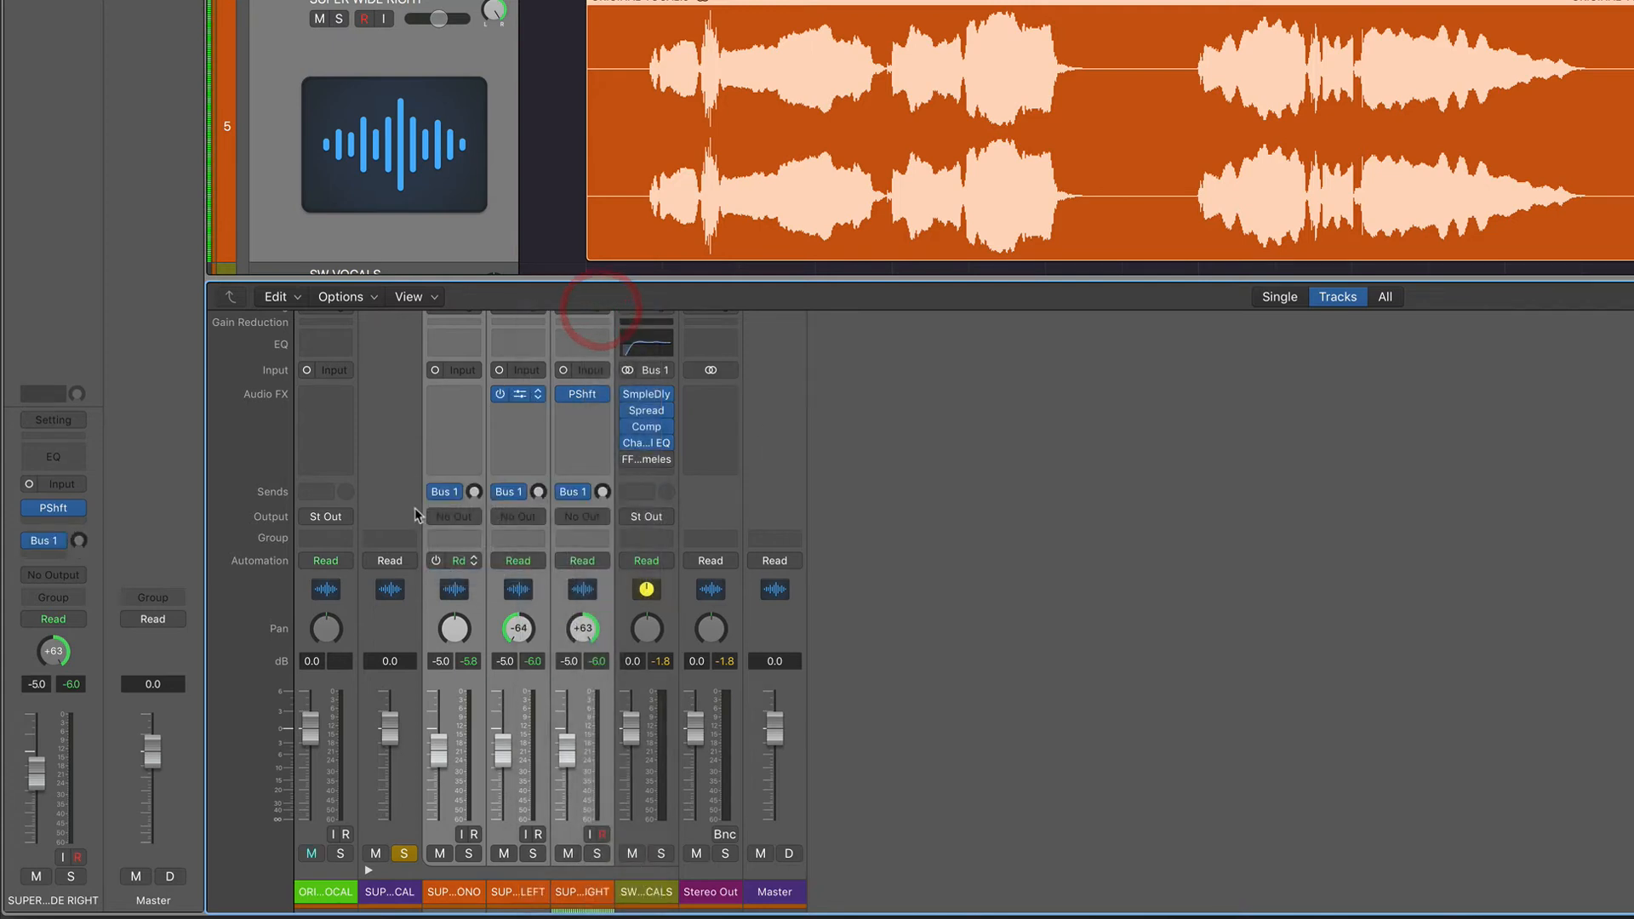
pyautogui.keyDown('alt'); pyautogui.click(475, 483); pyautogui.keyUp('alt')
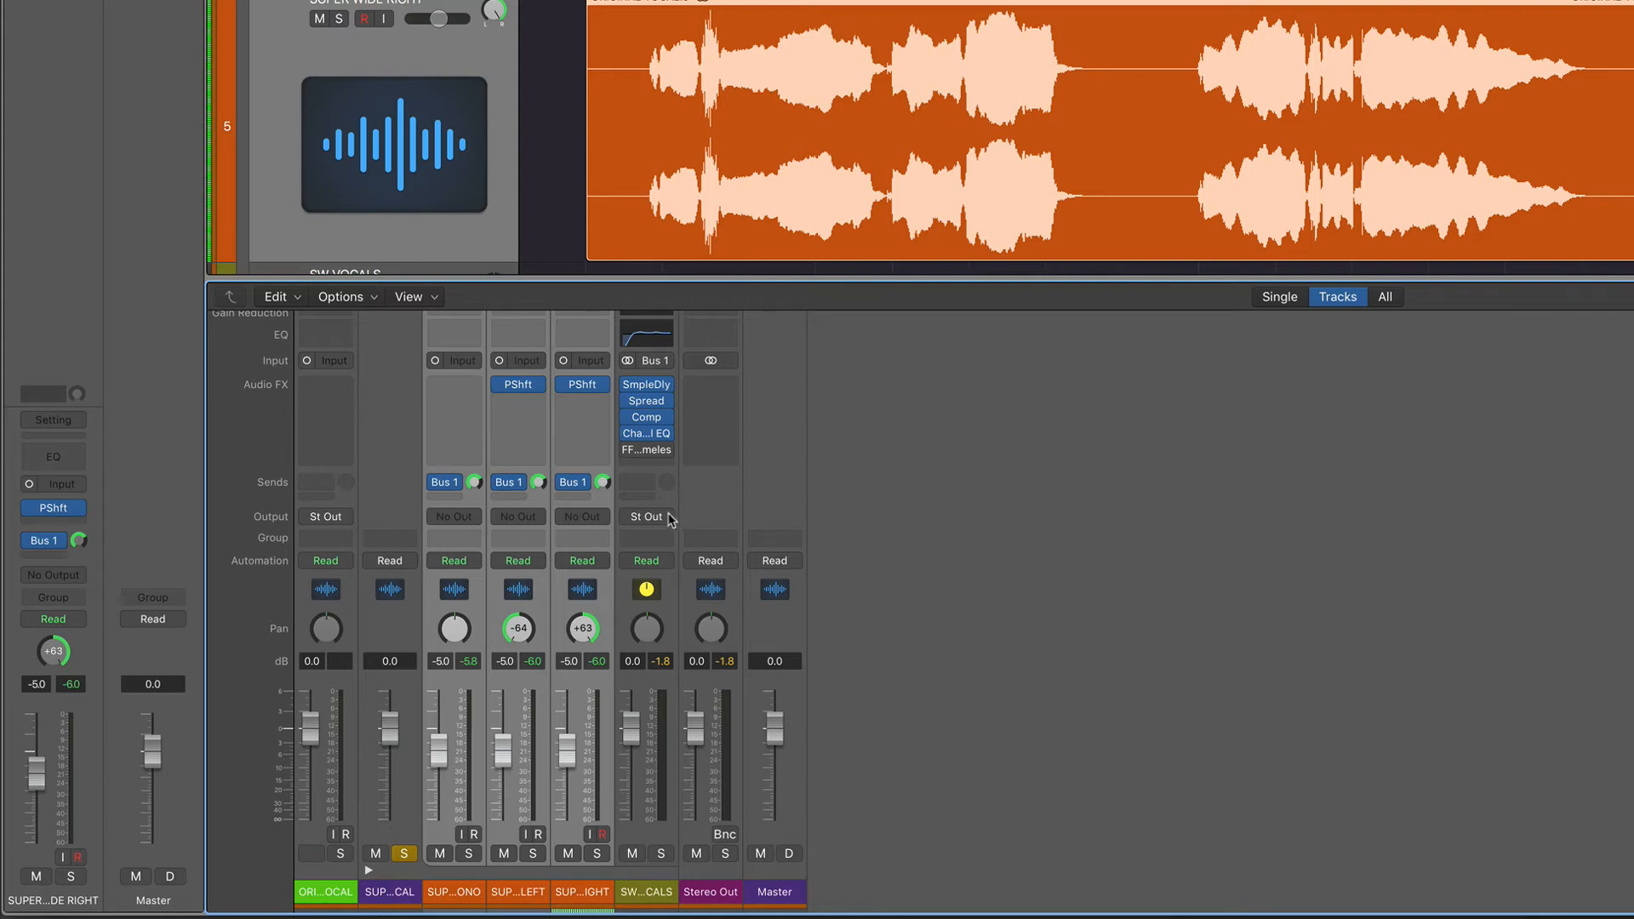
# Step: Set the output of the three selected vocal channels to No Output
pyautogui.click(469, 519)
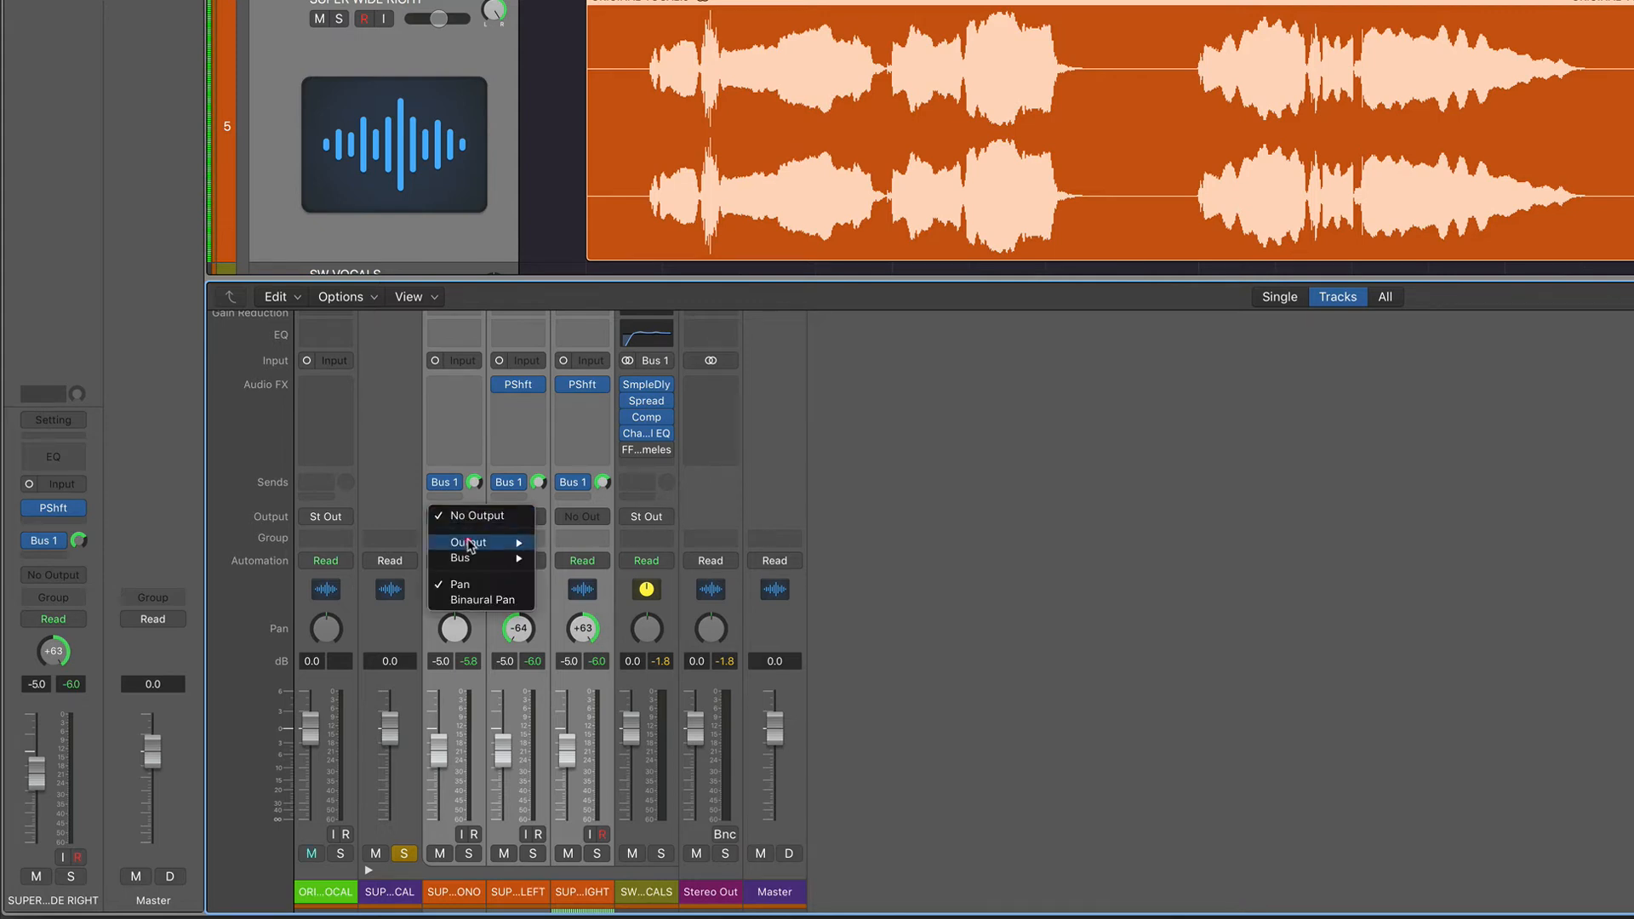
pyautogui.click(468, 516)
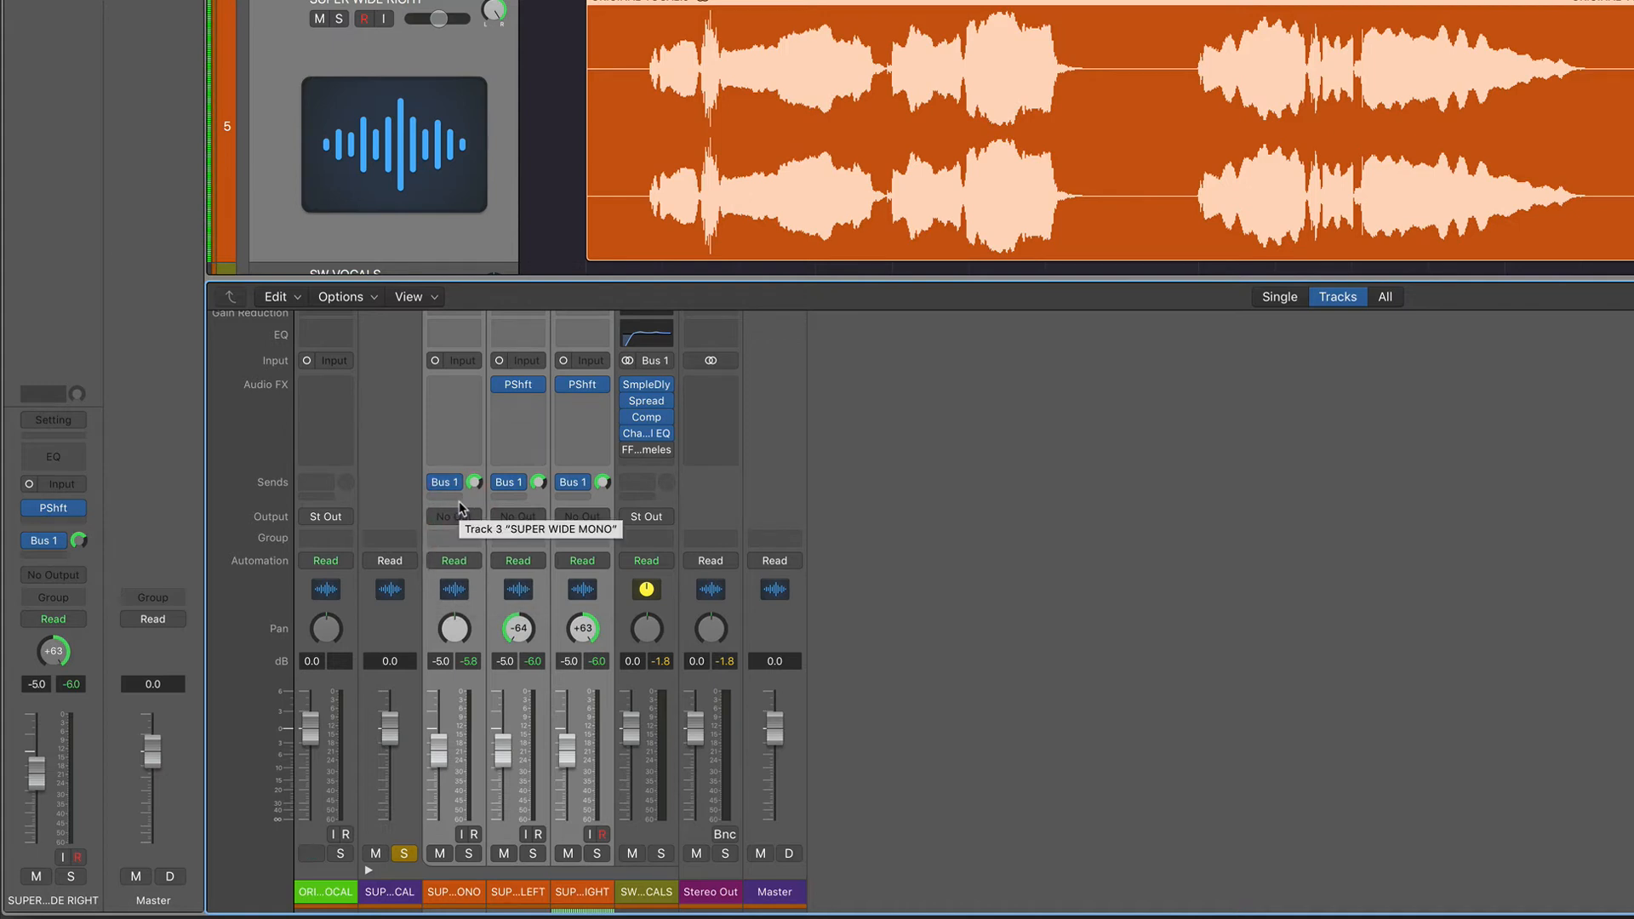
# Step: Select the SW VOCALS channel, hide the mixer and check the channel's stereo input format
pyautogui.click(643, 874)
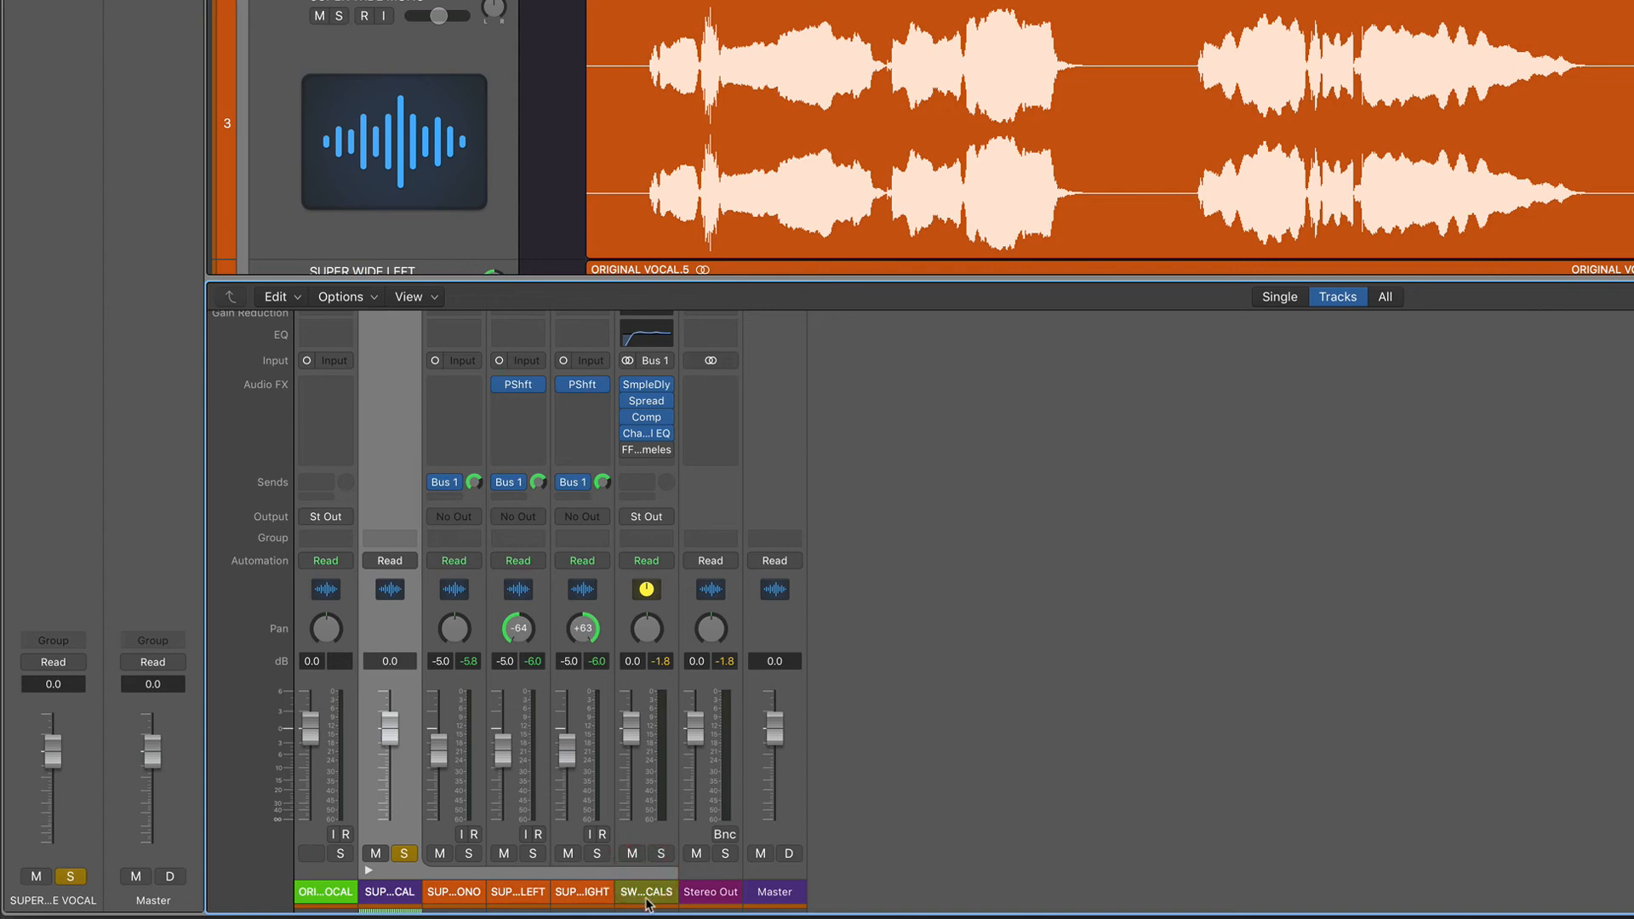
pyautogui.click(667, 593)
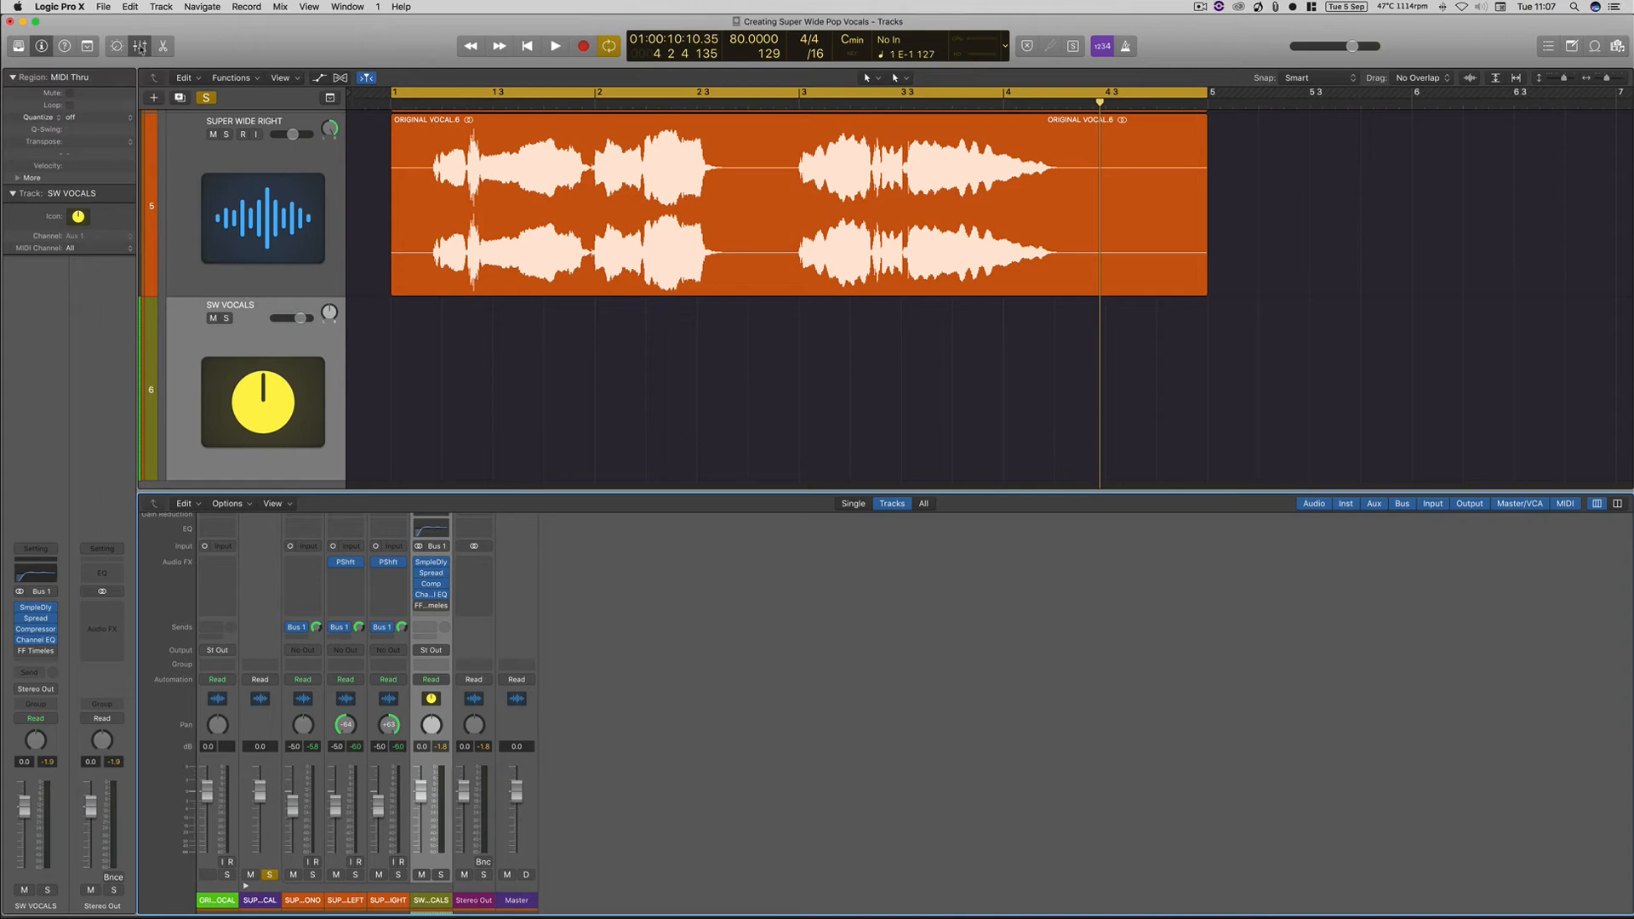
pyautogui.click(140, 46)
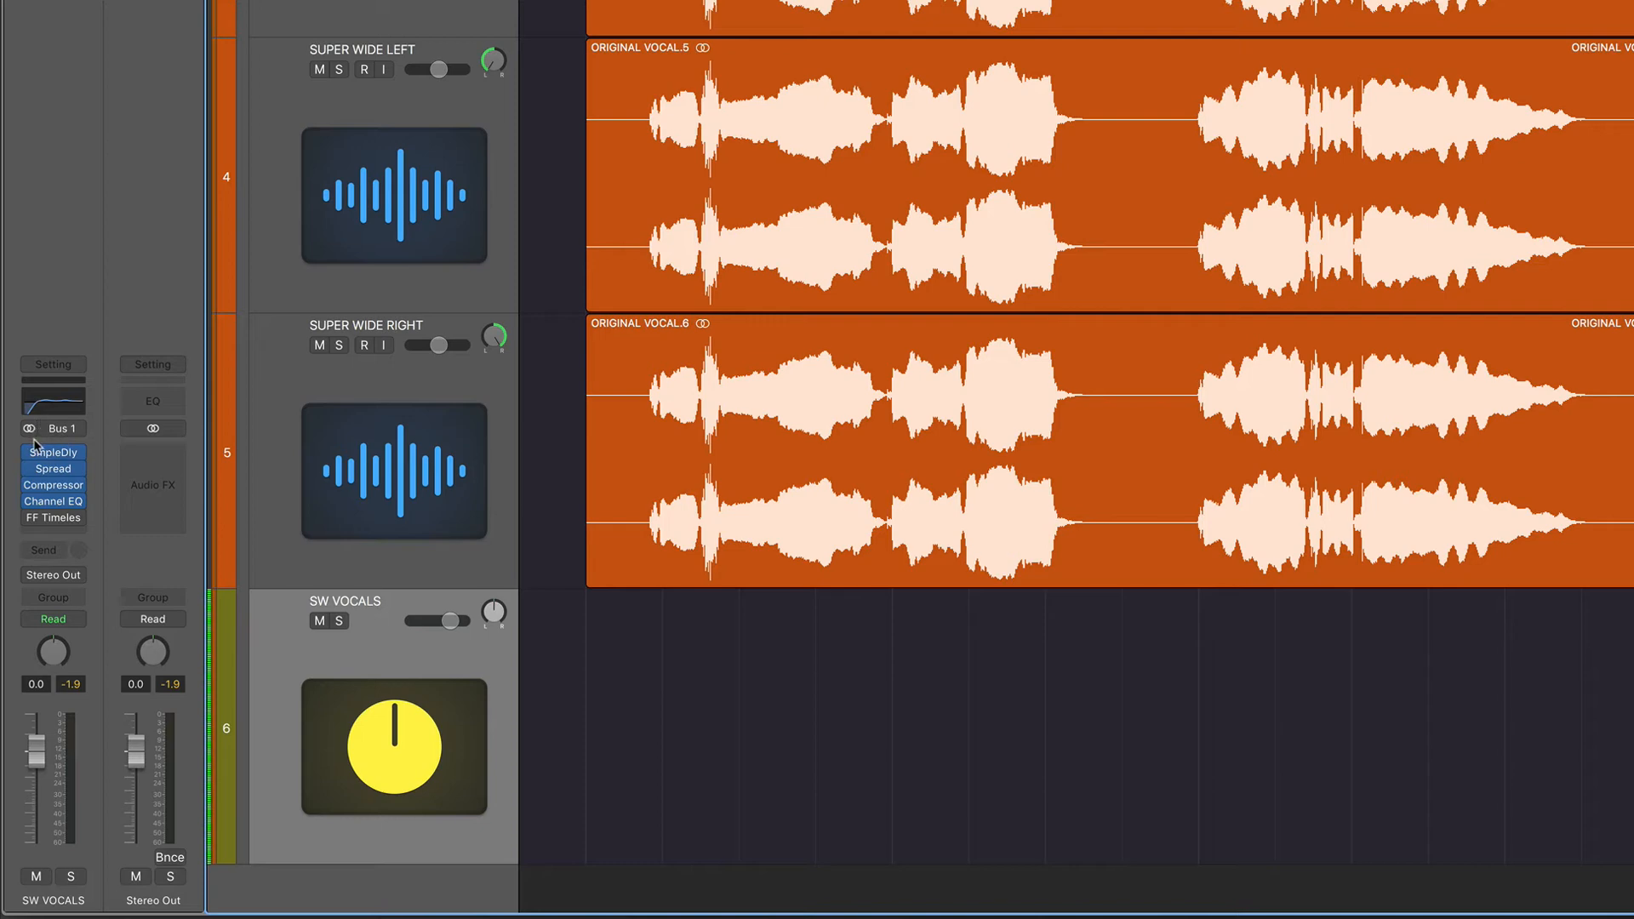
pyautogui.click(29, 429)
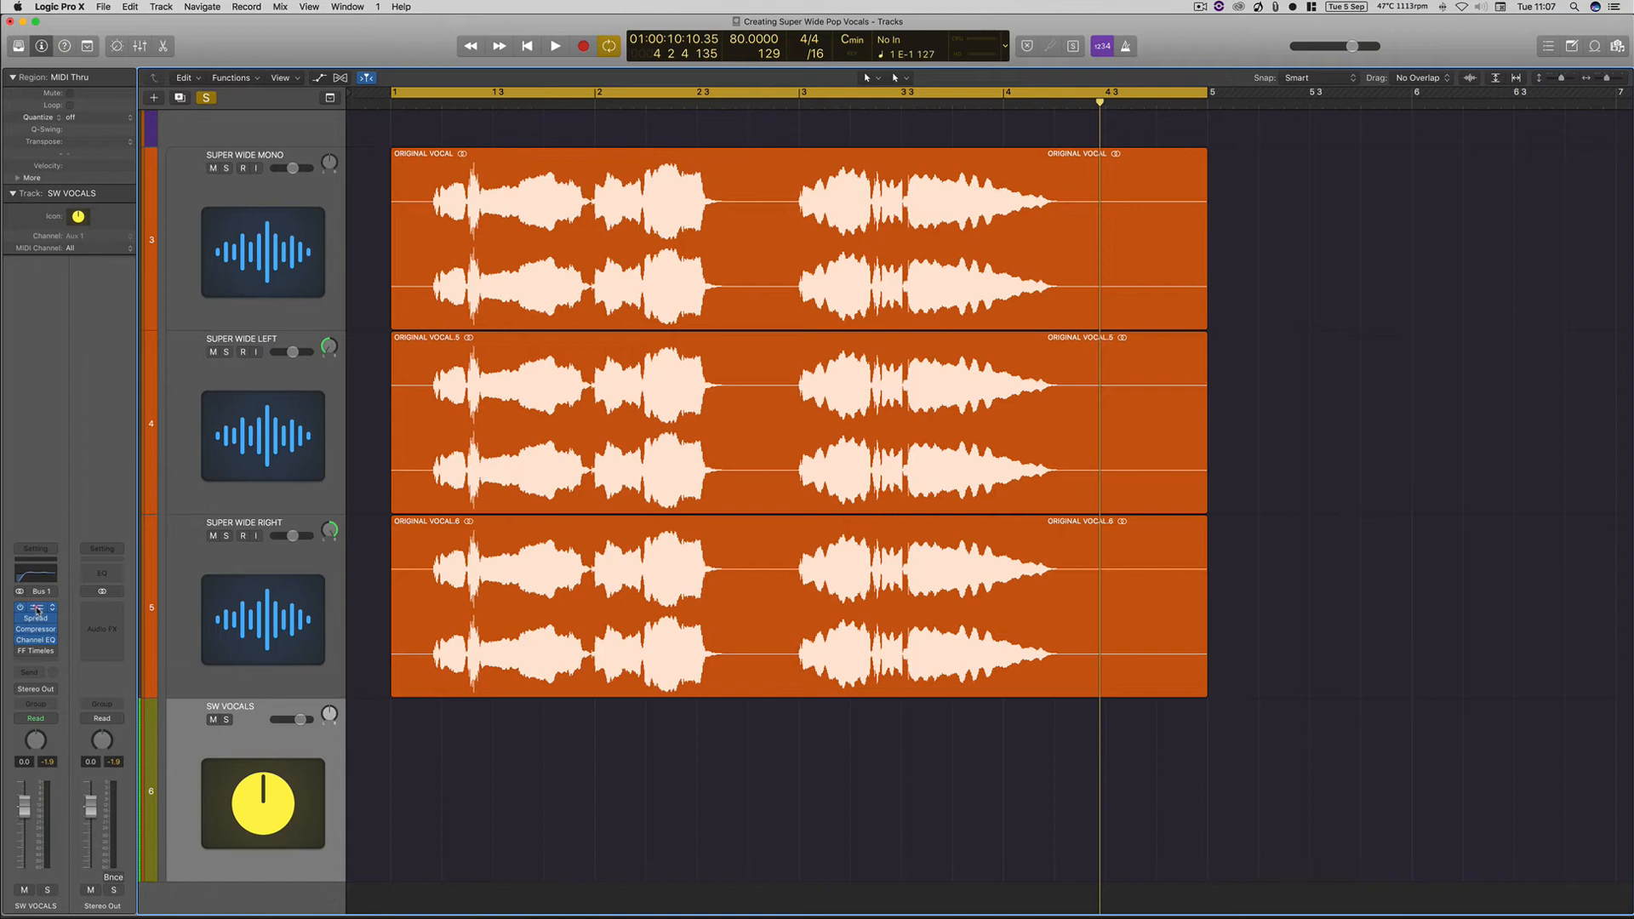
# Step: Set Delay Left to 34 samples in the SW VOCALS track's Sample Delay and close the plug-in window
pyautogui.click(37, 611)
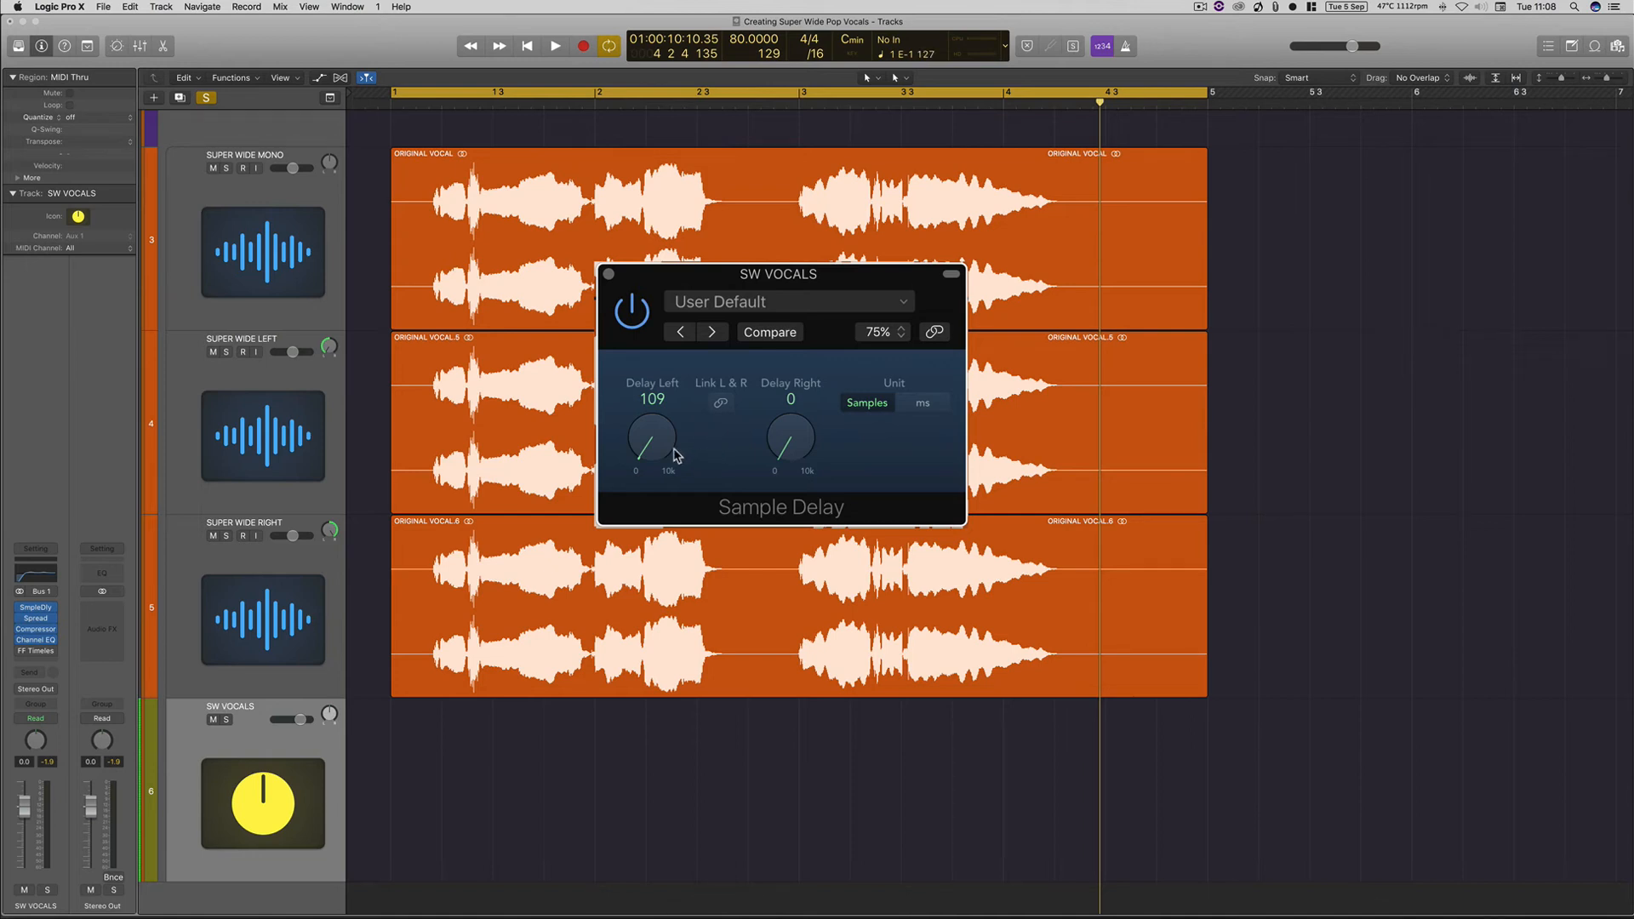
pyautogui.moveTo(652, 449); pyautogui.dragTo(690, 450)
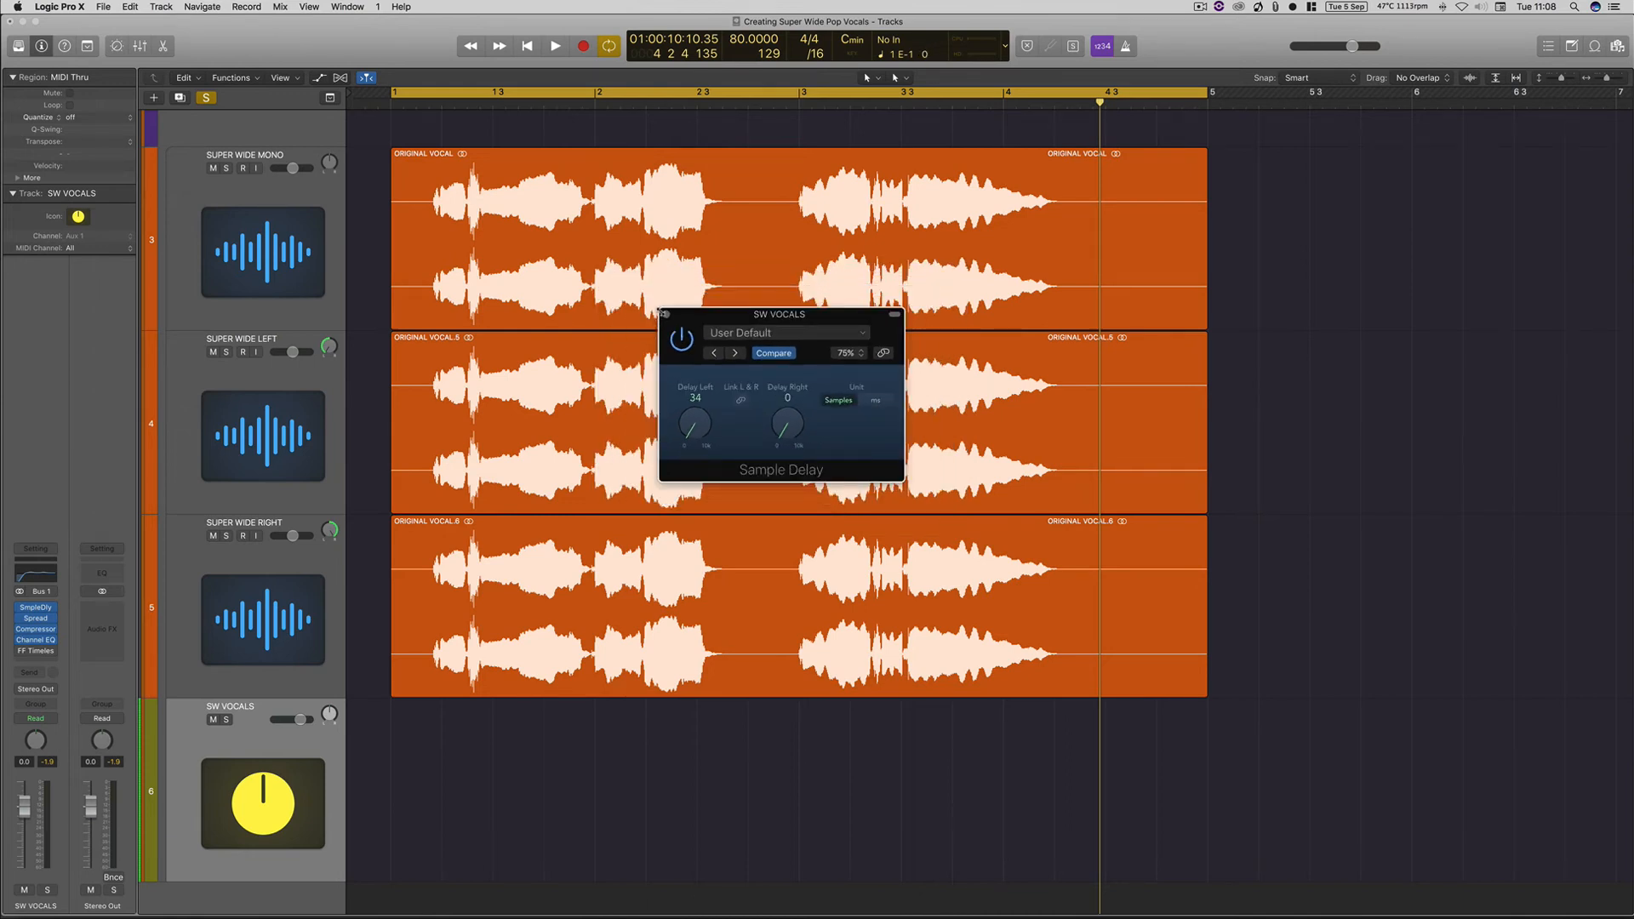
pyautogui.click(664, 314)
# Step: Set the lower intensity to 0% in the SW VOCALS track's Stereo Spread
pyautogui.click(36, 618)
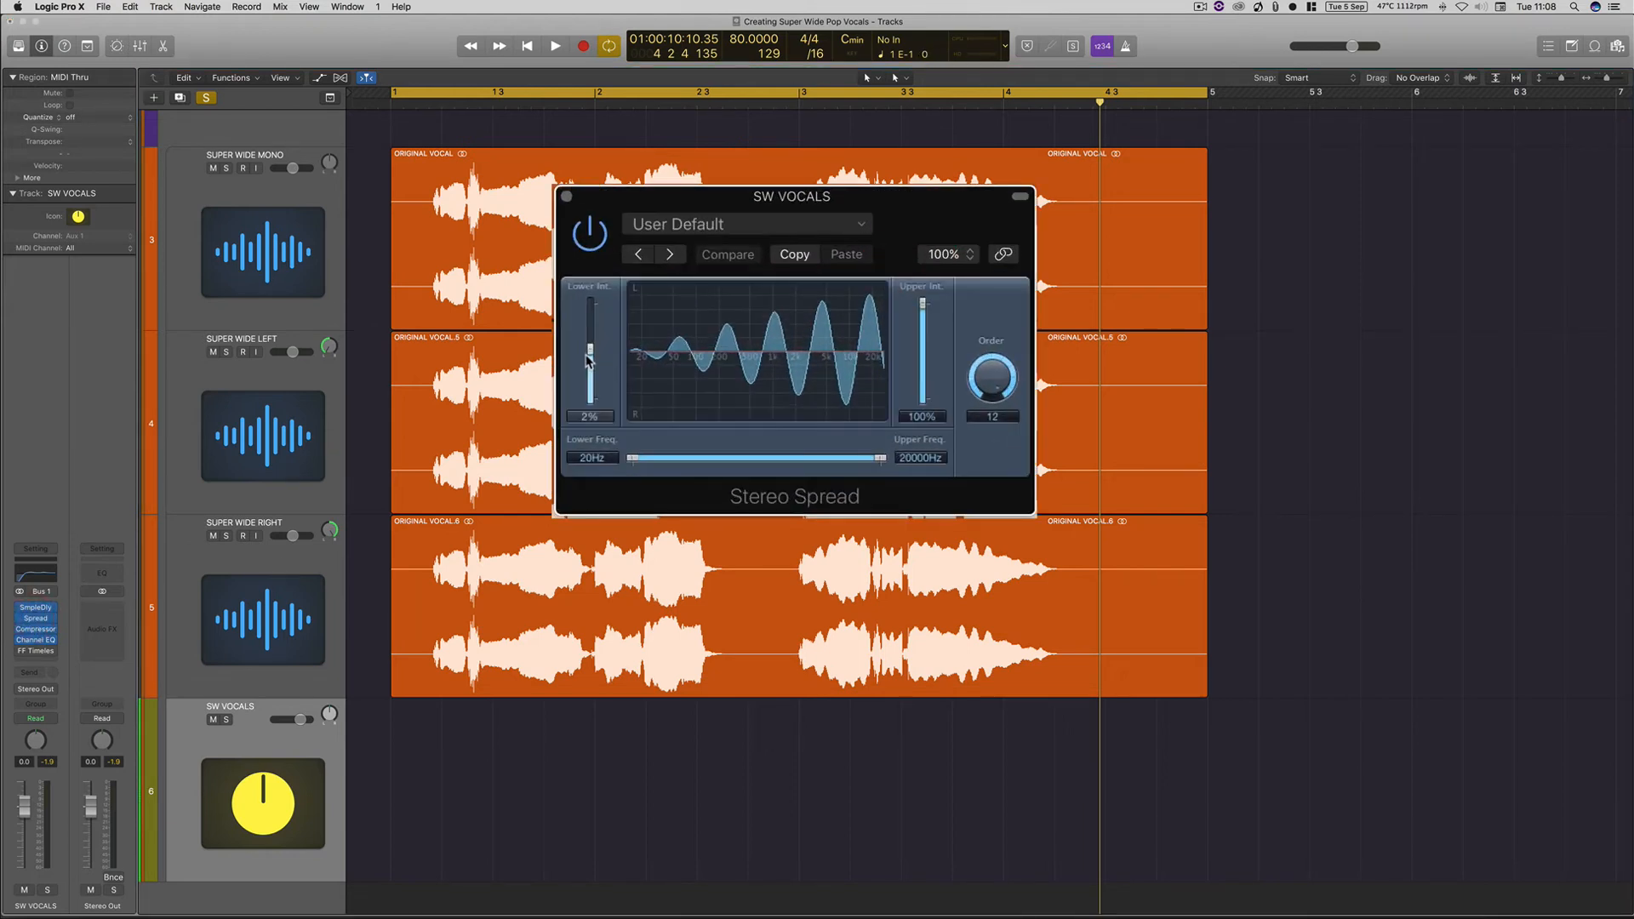
pyautogui.moveTo(669, 401); pyautogui.dragTo(671, 407)
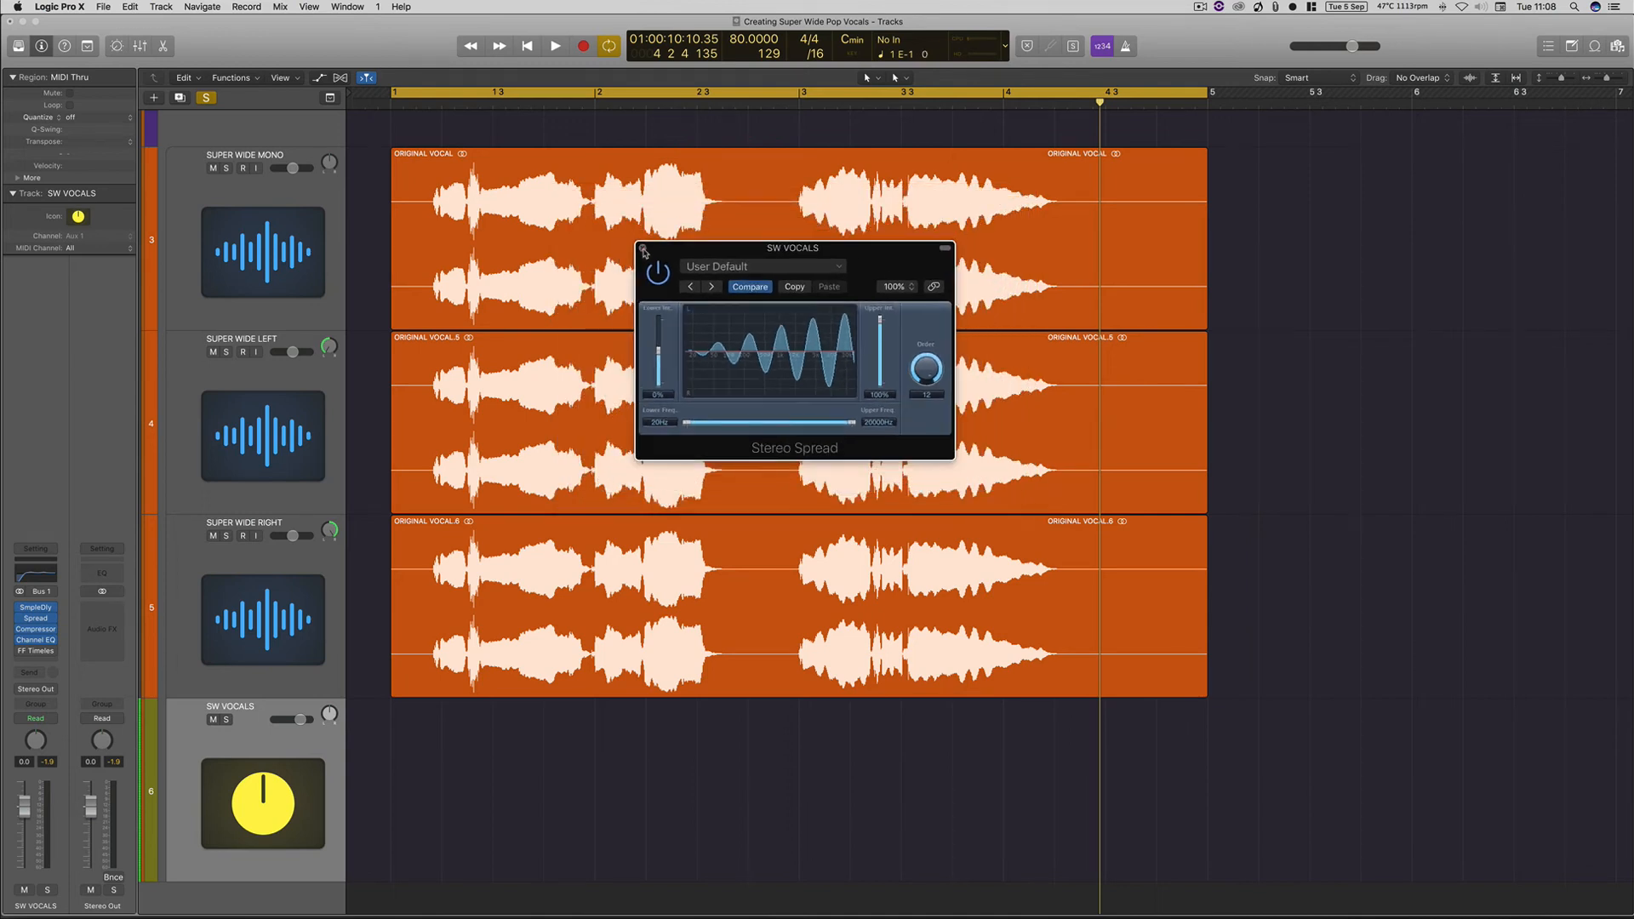
# Step: Close the Stereo Spread window and review the Compressor settings on the SW VOCALS track
pyautogui.click(645, 249)
pyautogui.click(36, 630)
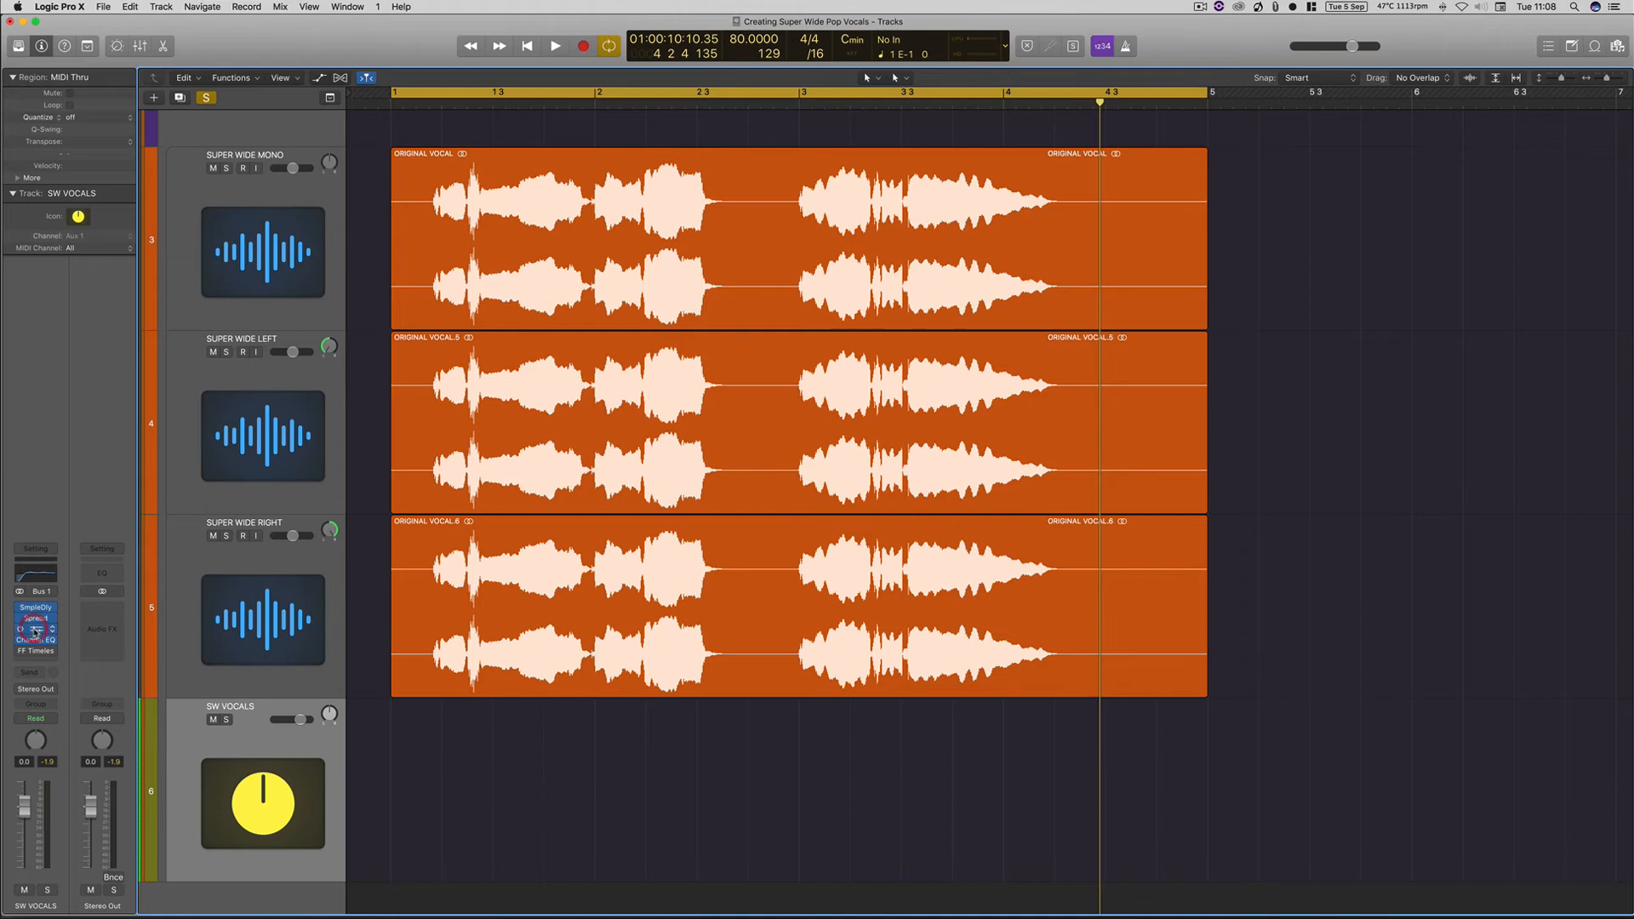
pyautogui.moveTo(530, 95); pyautogui.dragTo(796, 169)
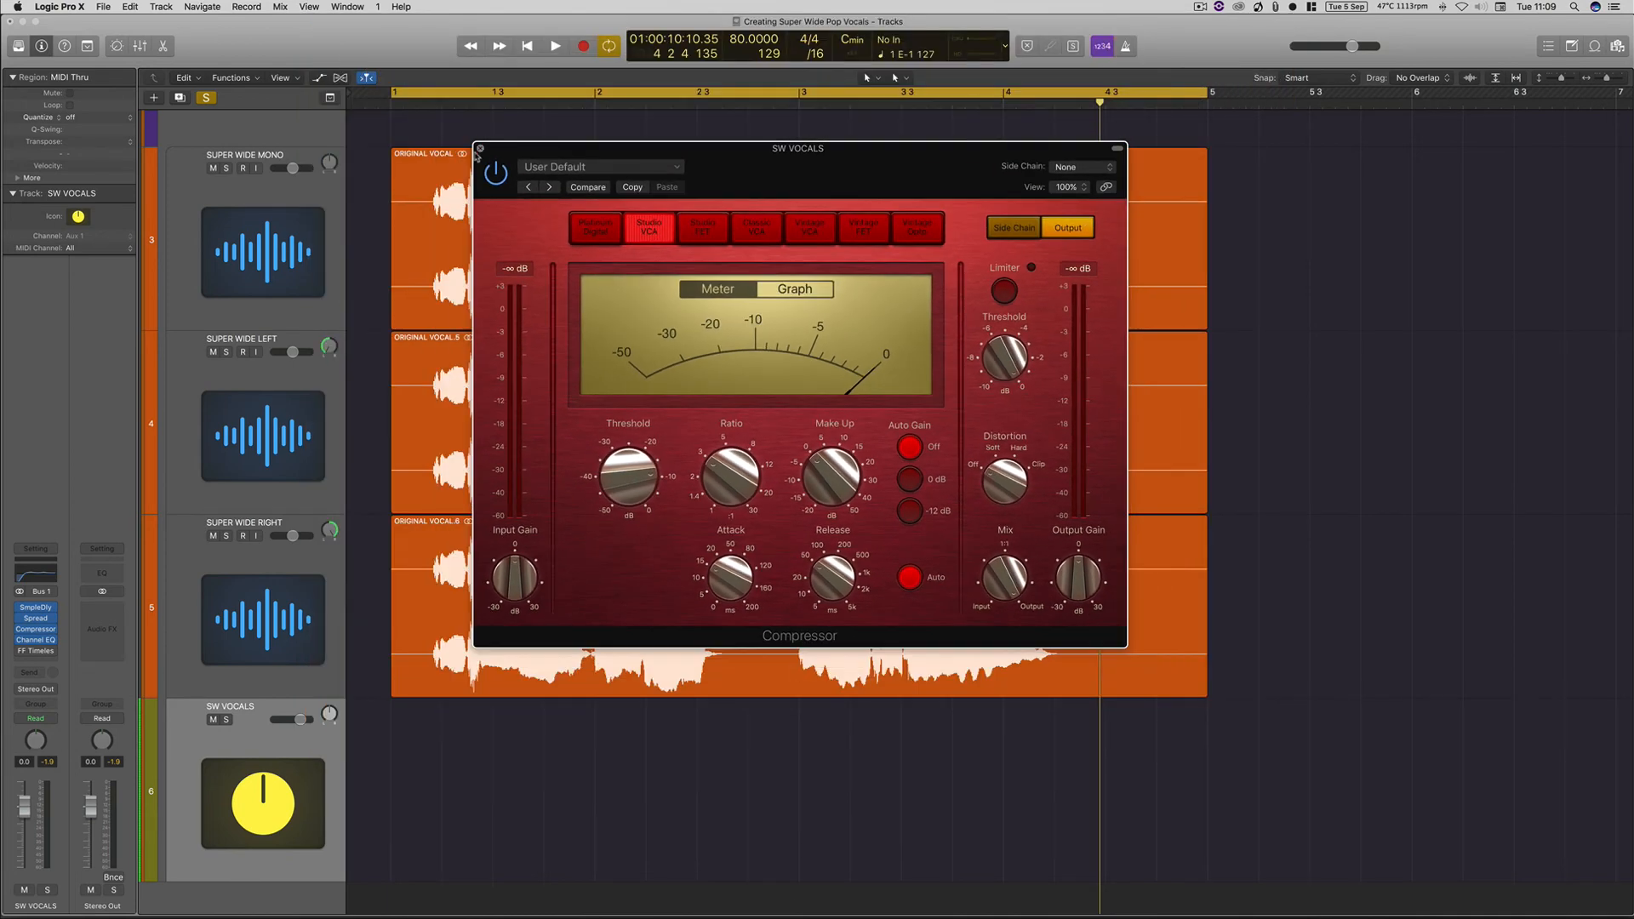
pyautogui.click(478, 151)
# Step: Review the Channel EQ and FF Timeless 2 settings on the SW VOCALS track, closing each plug-in window
pyautogui.click(37, 647)
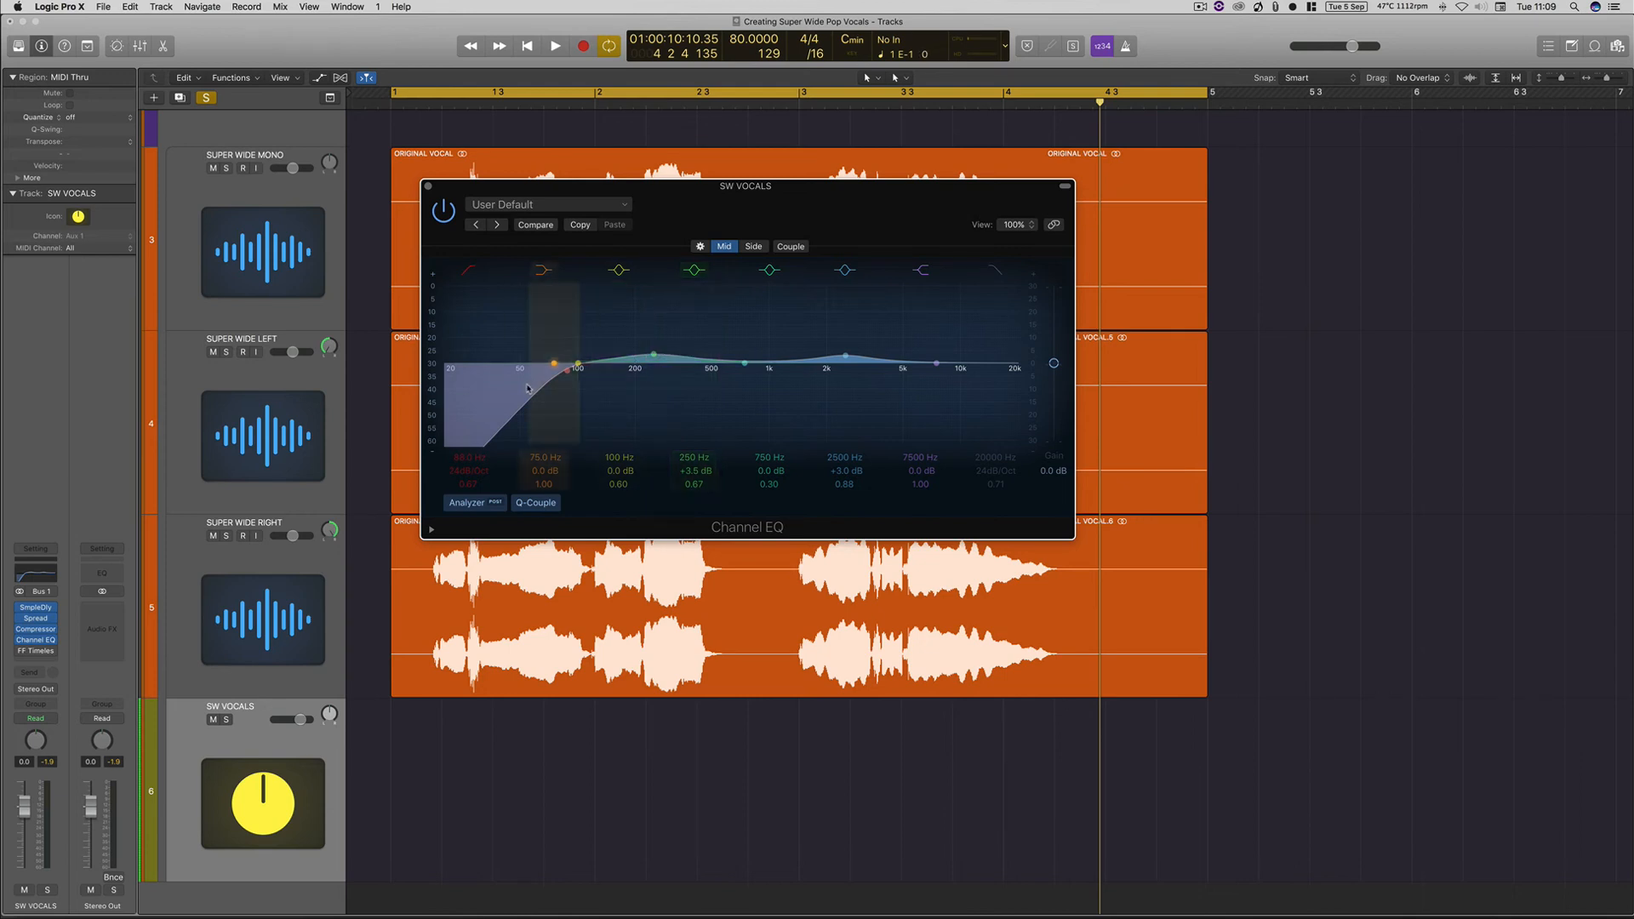
pyautogui.click(428, 186)
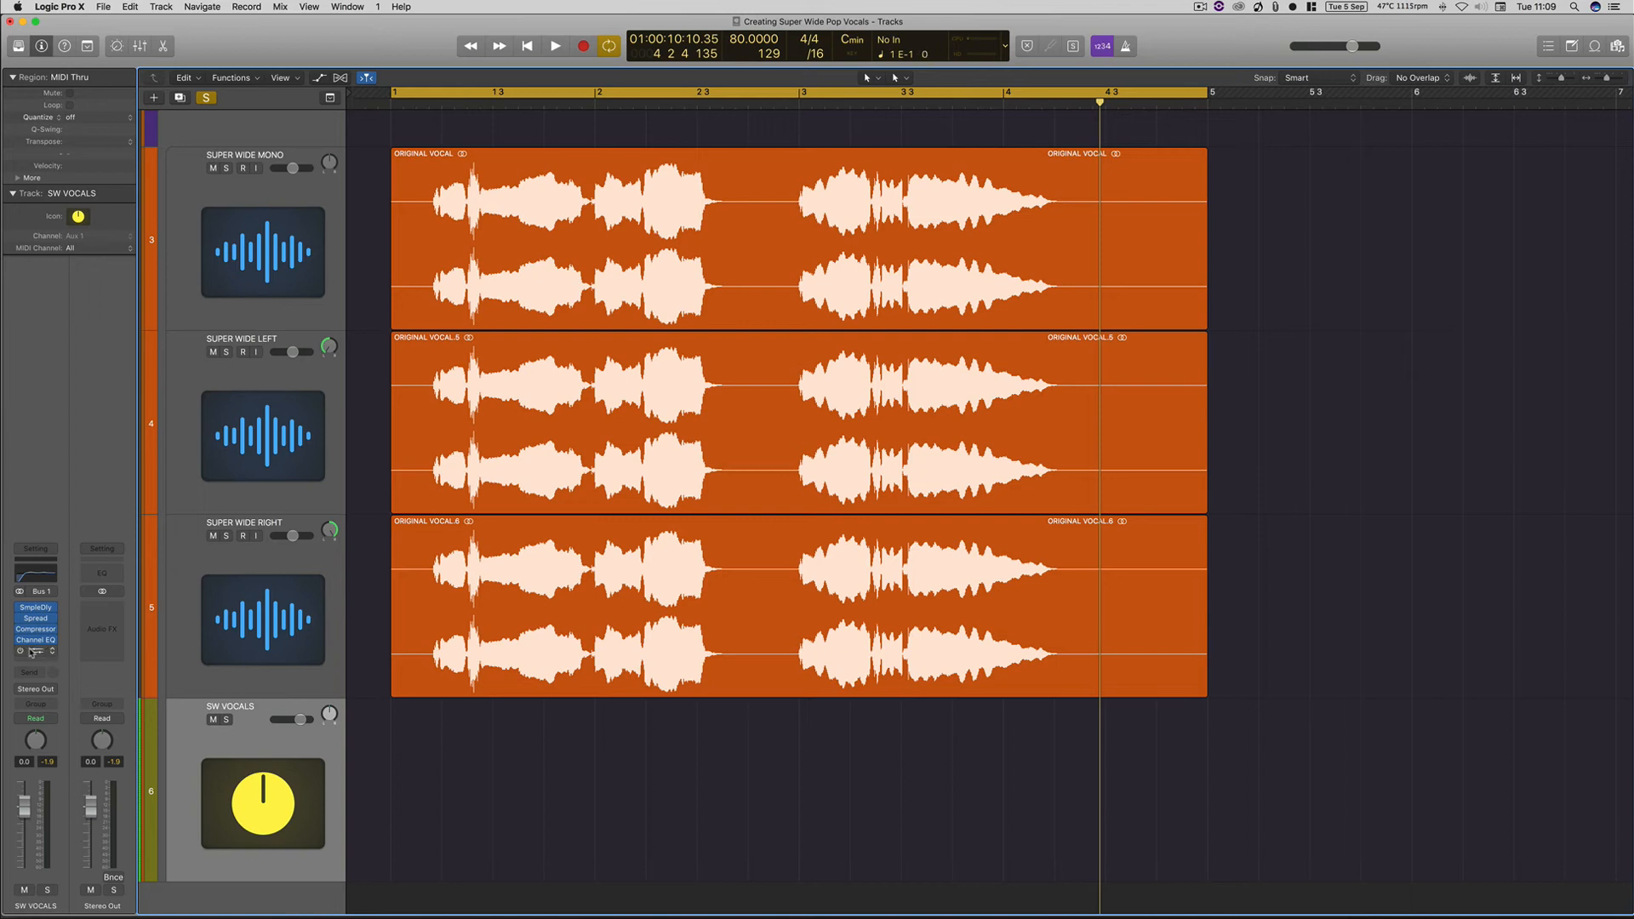
pyautogui.click(34, 651)
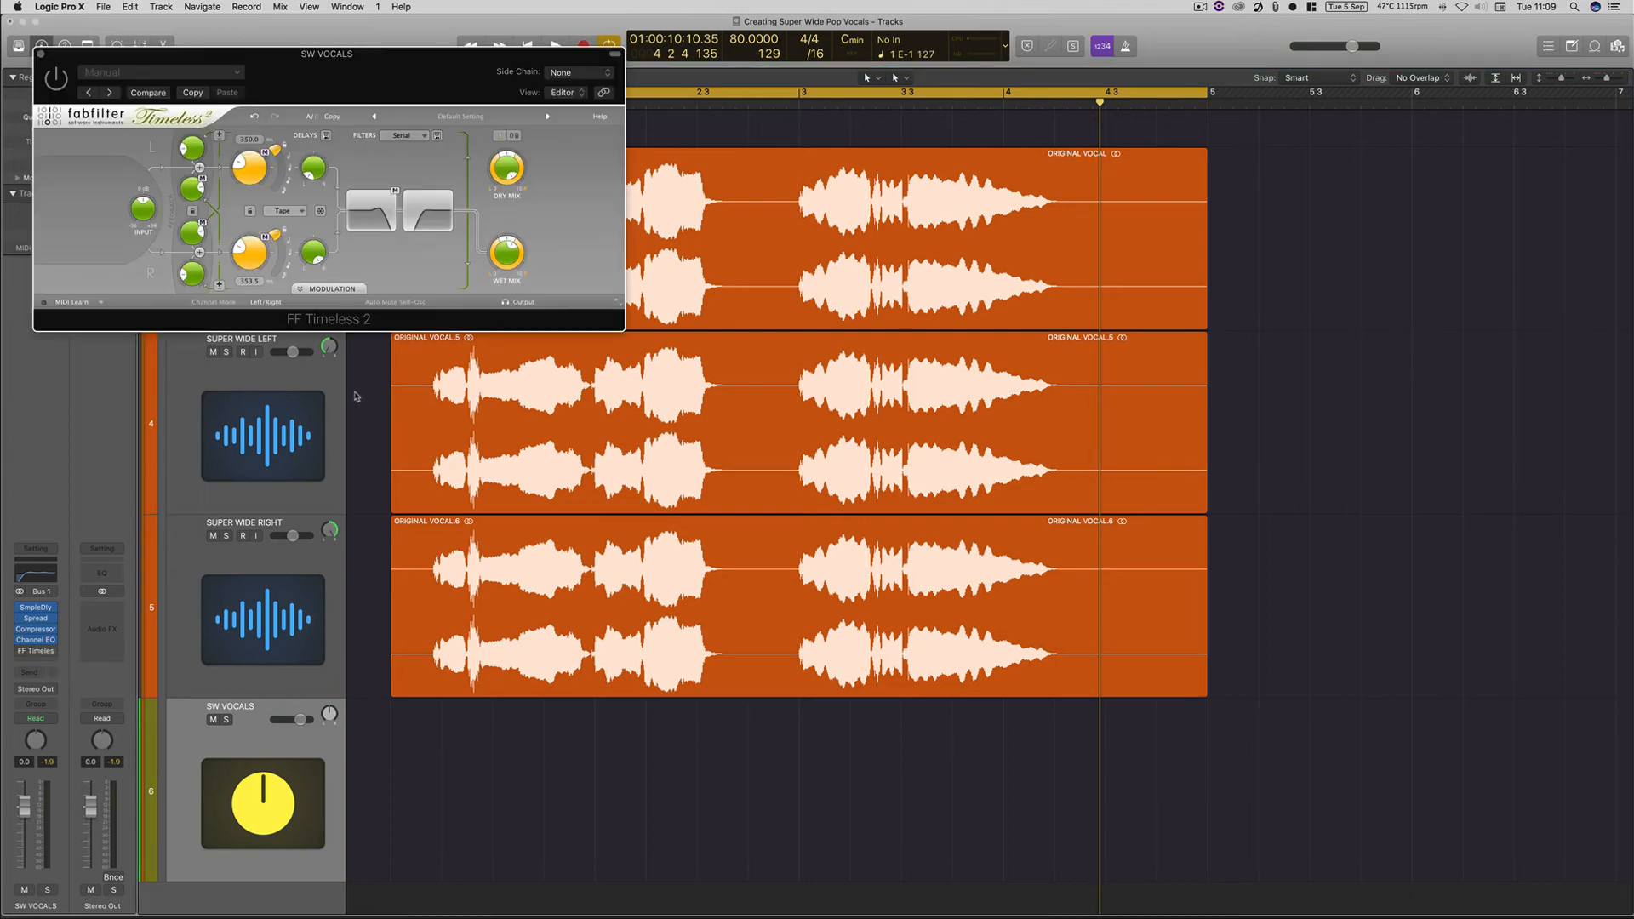
pyautogui.click(41, 55)
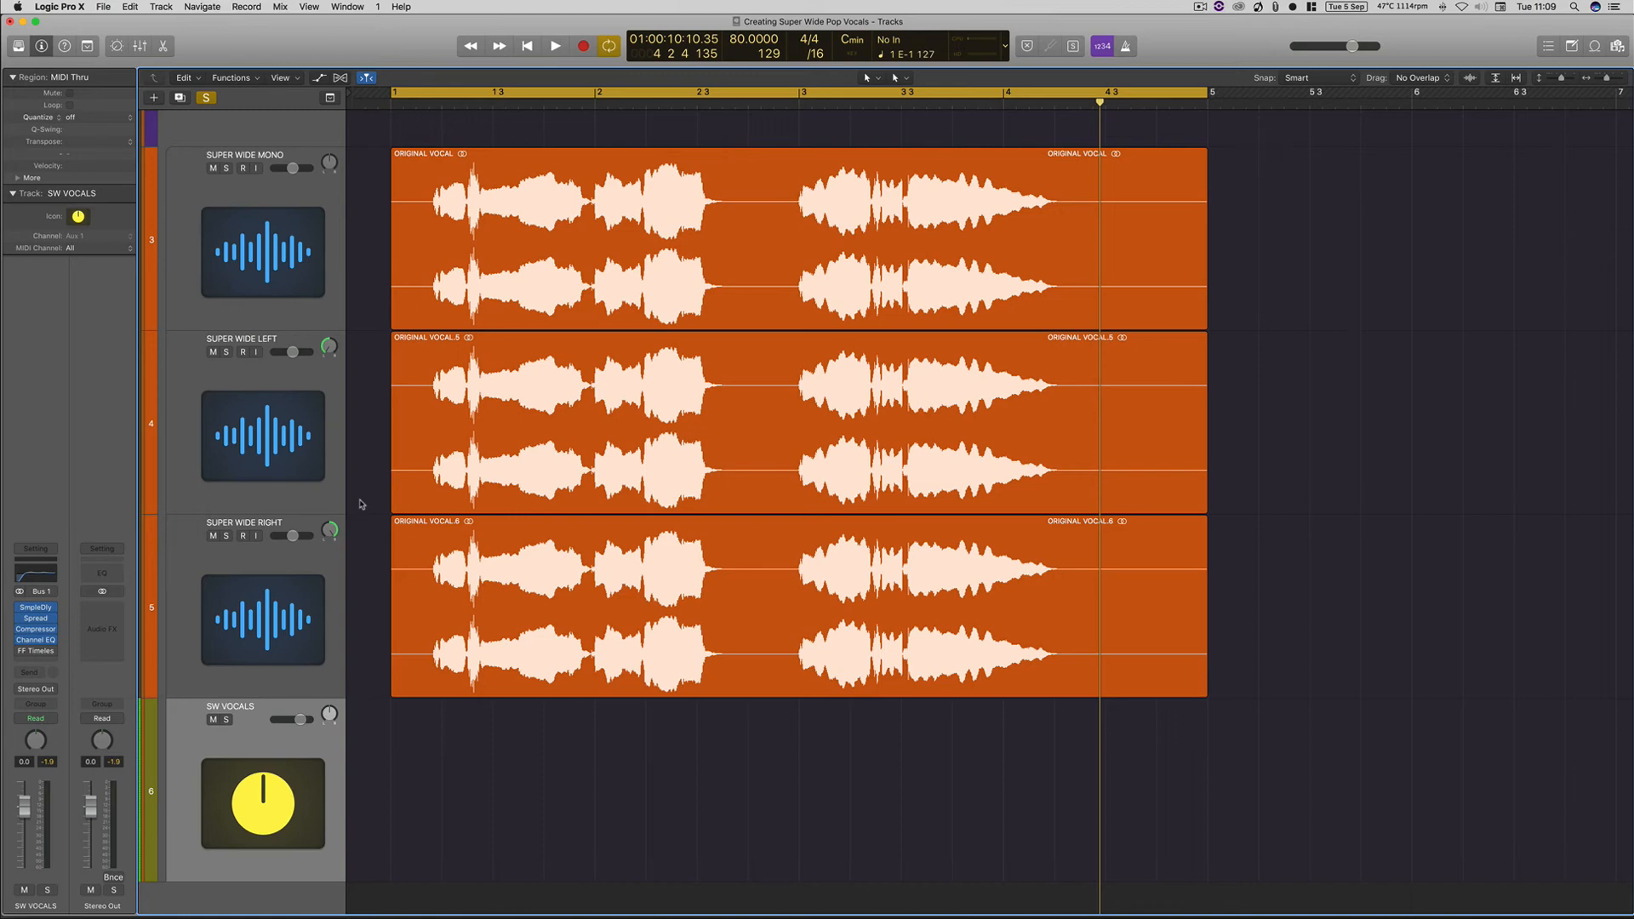
# Step: Solo the SW VOCALS track and play back the vocal with FF Timeless 2 bypassed
pyautogui.click(226, 720)
pyautogui.scroll(5, 255, 554)
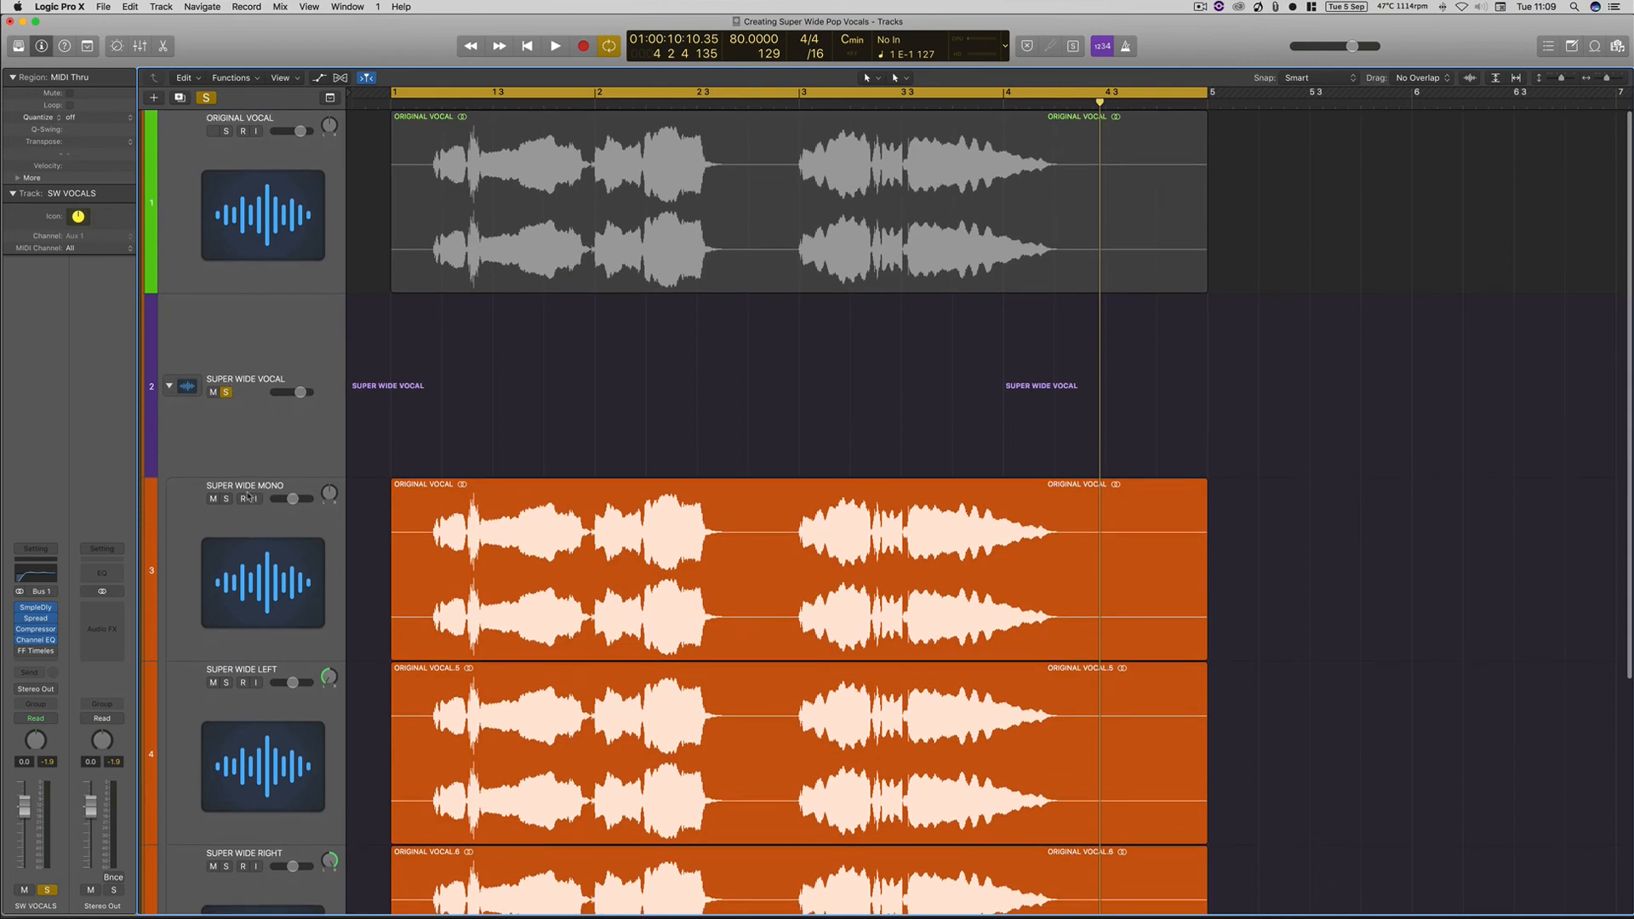
pyautogui.scroll(-5, 261, 498)
pyautogui.press('space')
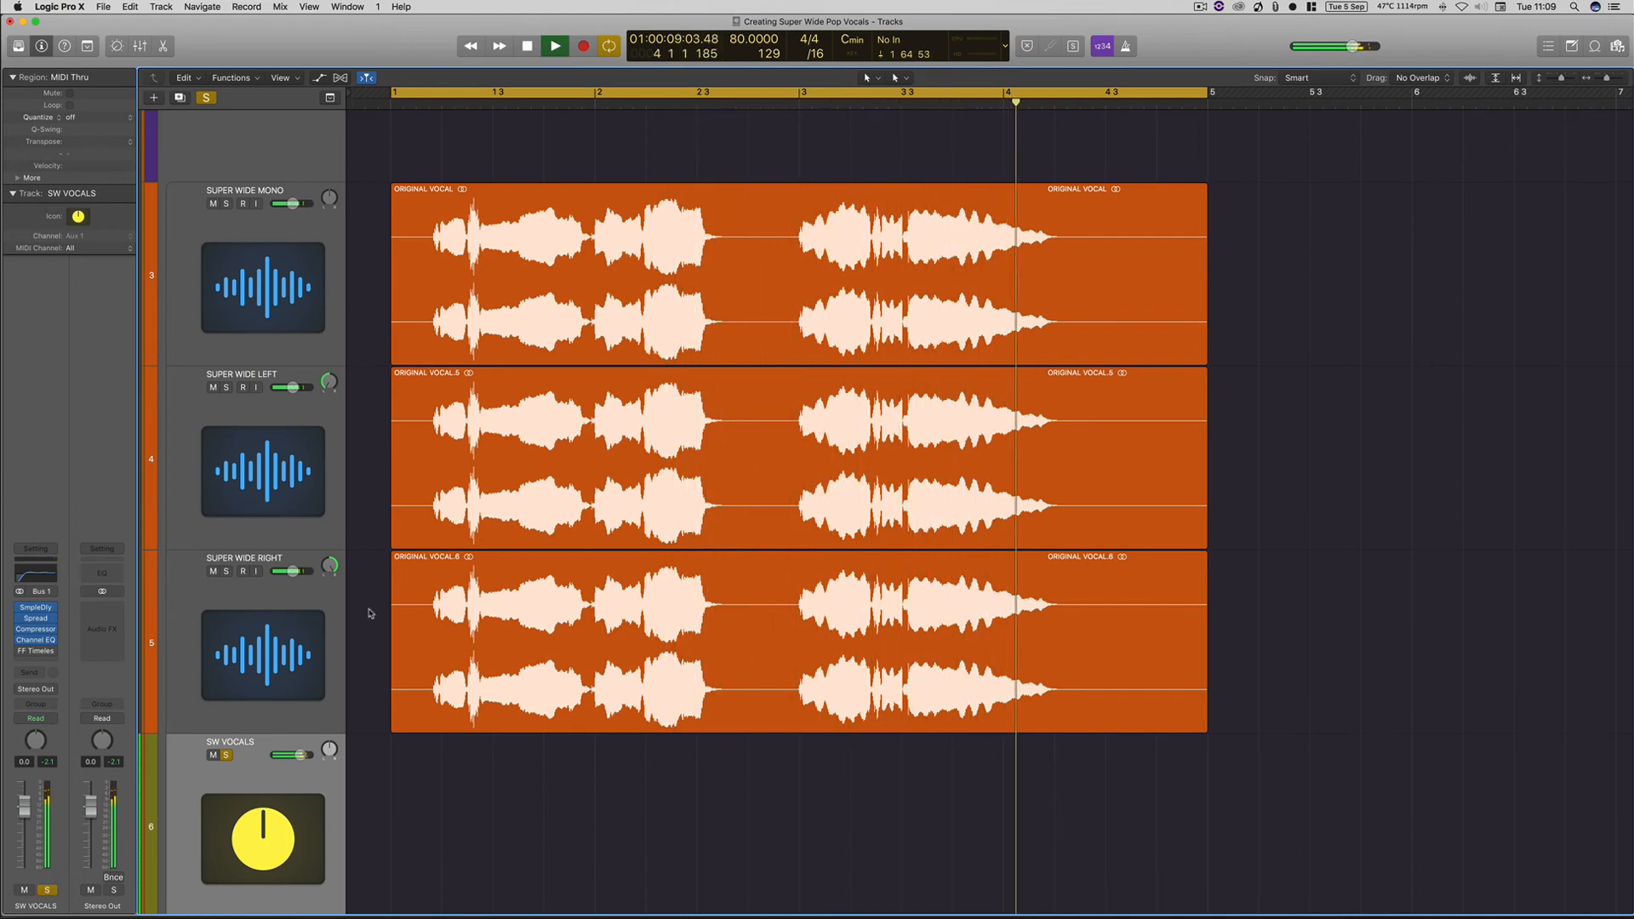
pyautogui.press('space')
# Step: Enable FF Timeless 2 on the SW VOCALS track and play back the vocal with the delay
pyautogui.scroll(-2, 366, 613)
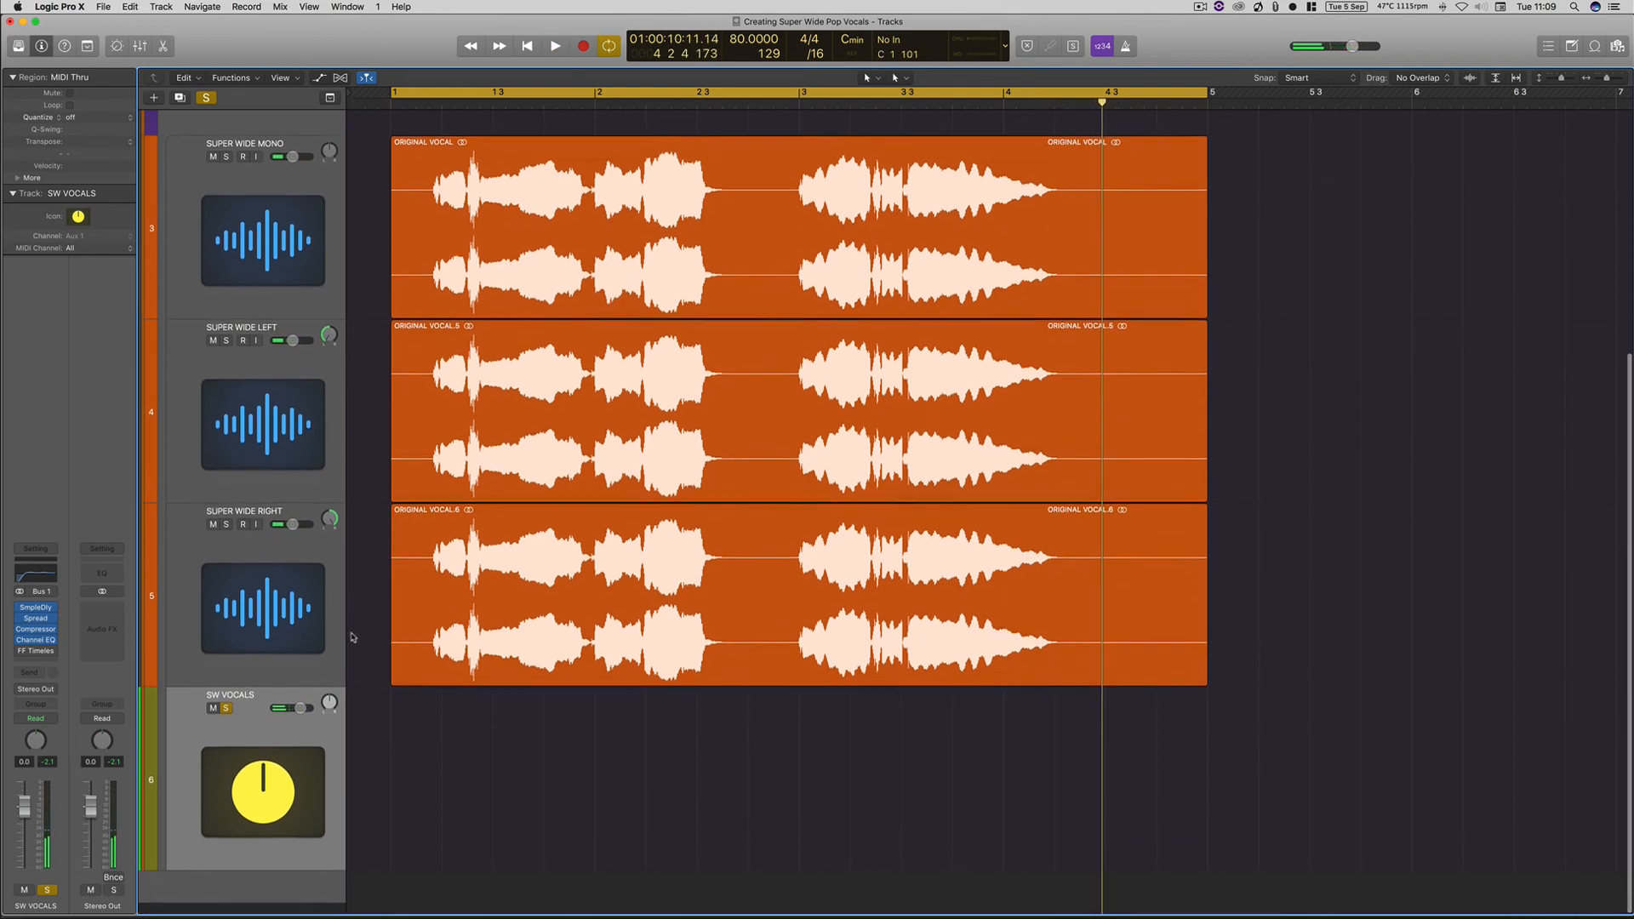
pyautogui.moveTo(20, 652)
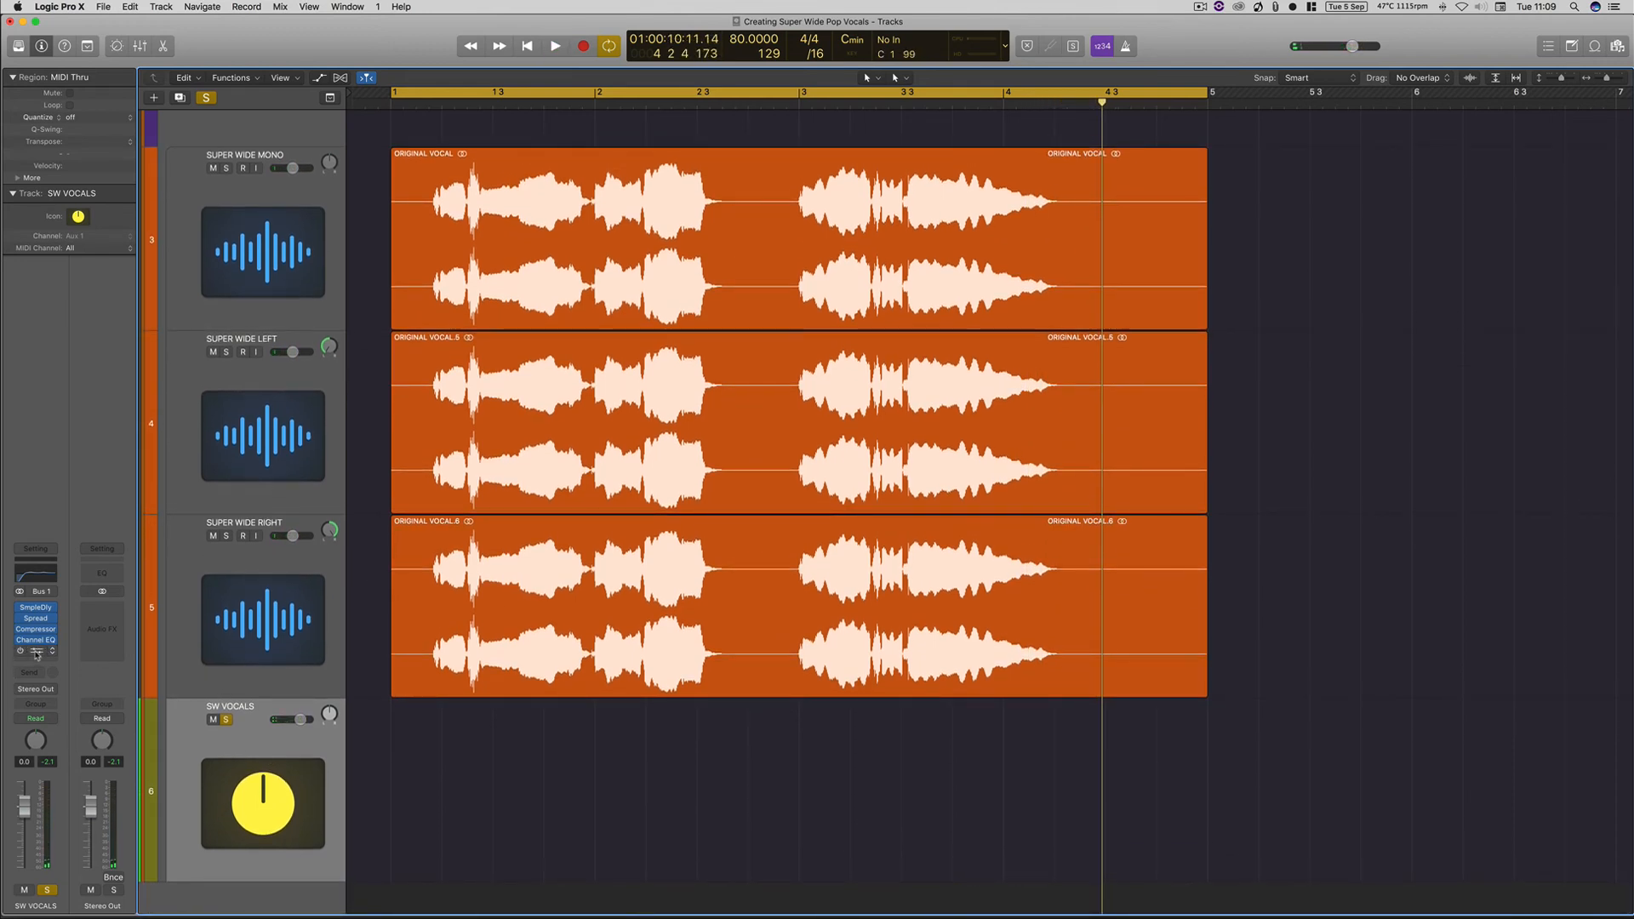
pyautogui.click(20, 652)
pyautogui.press('space')
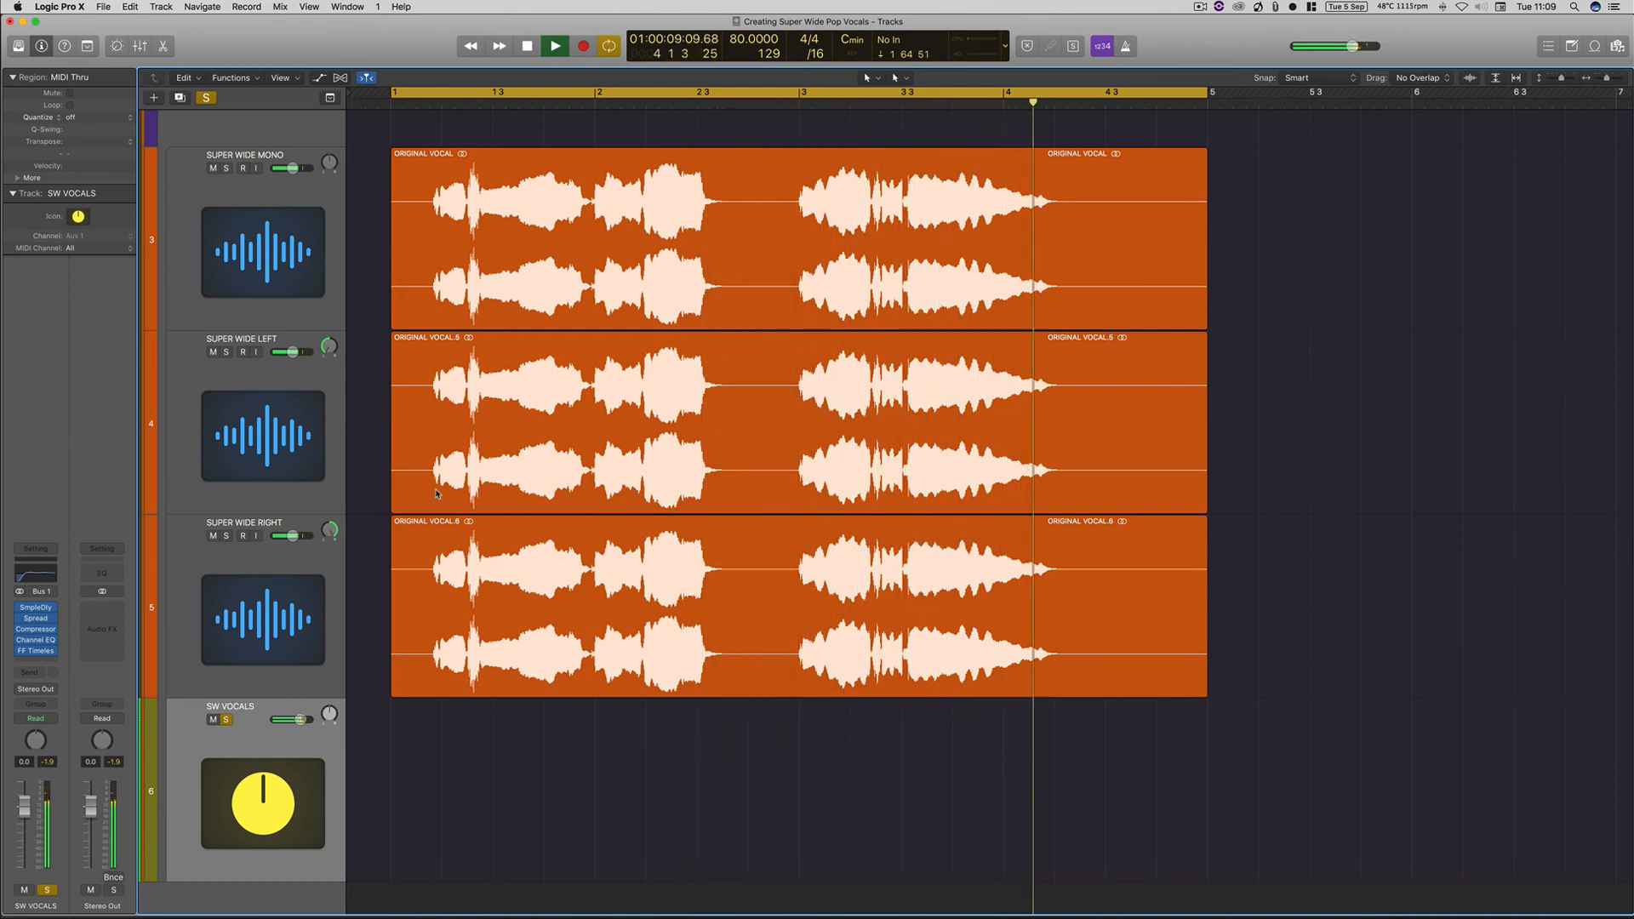
pyautogui.press('space')
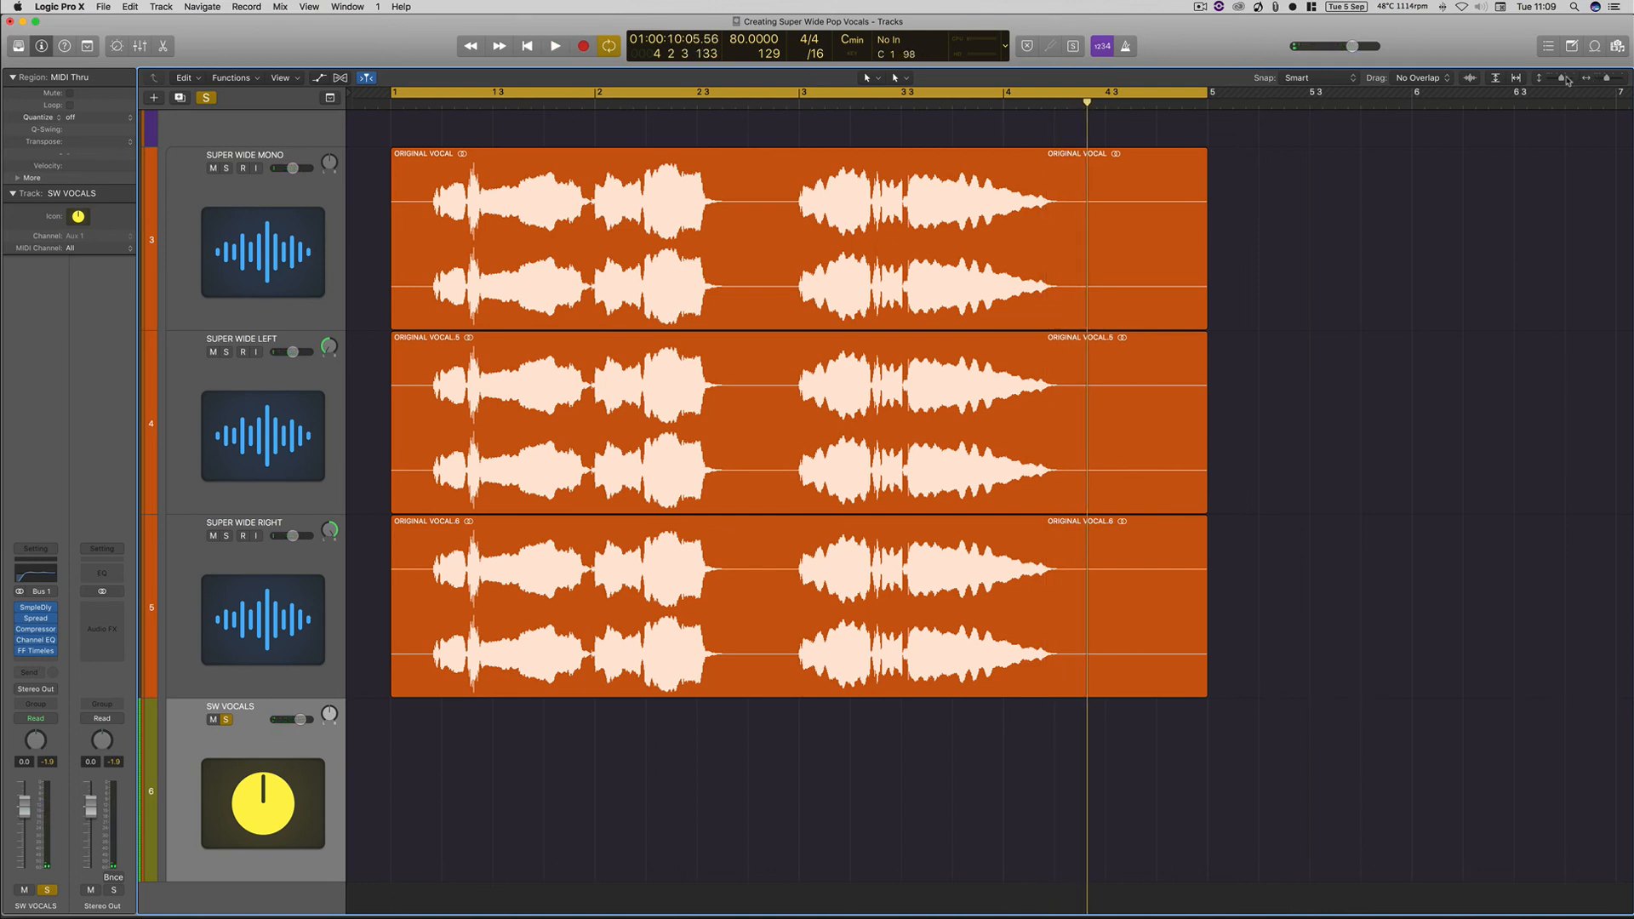
# Step: Zoom out the arrangement vertically and horizontally until all six tracks fit in view
pyautogui.moveTo(1562, 79); pyautogui.dragTo(1559, 79)
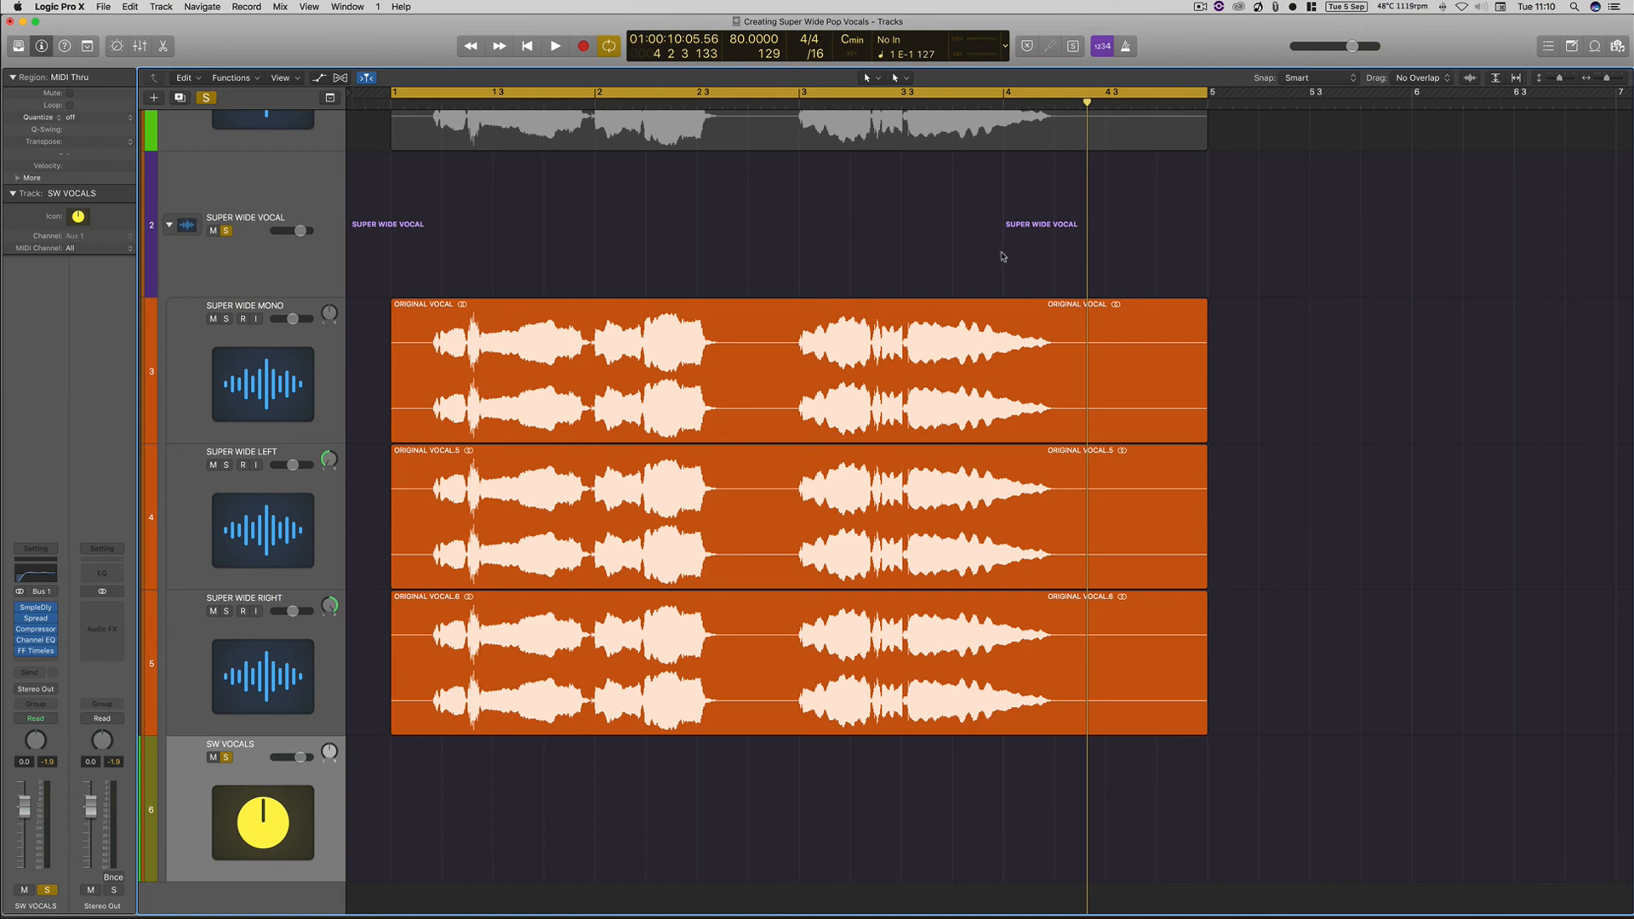
pyautogui.moveTo(1607, 78); pyautogui.dragTo(1558, 82)
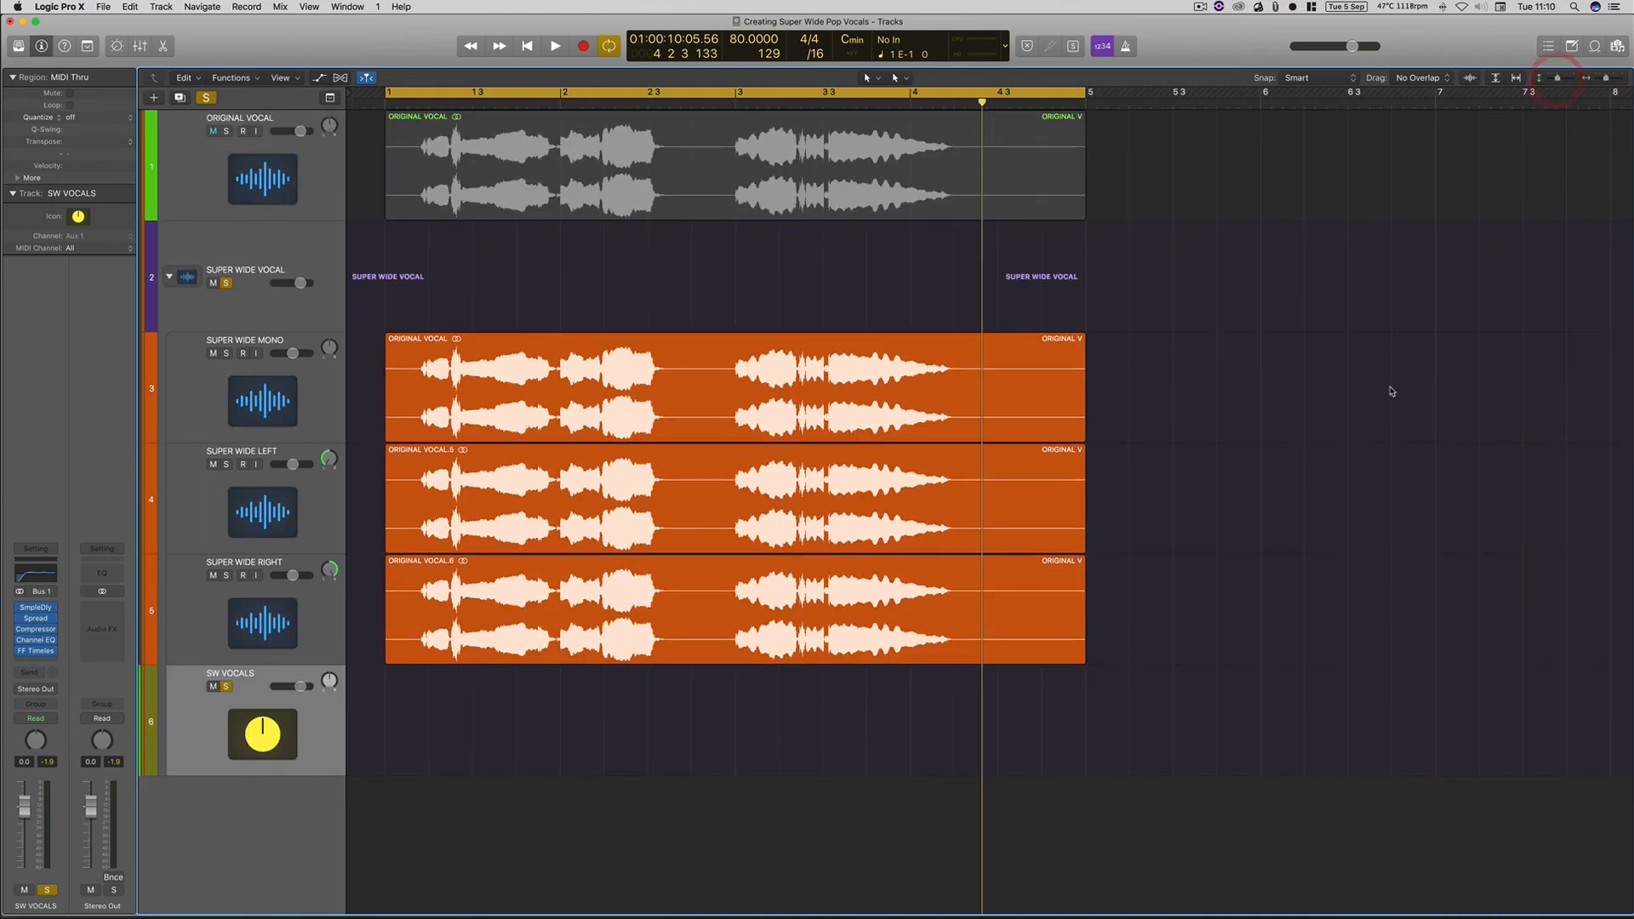